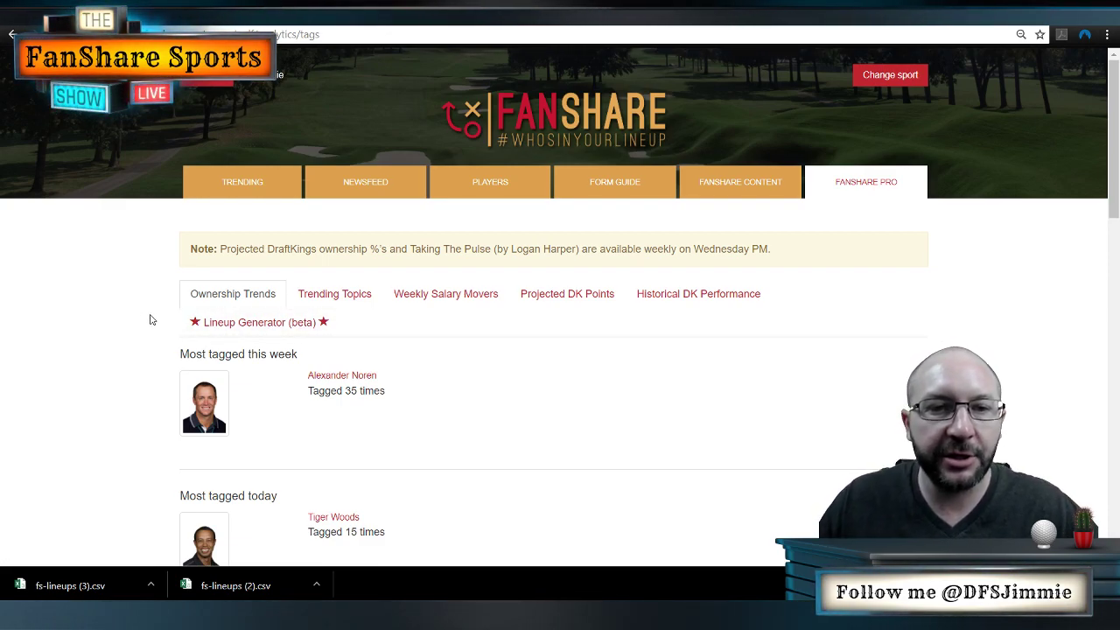
# Open the Ownership Trends page of FanShare Pro and review the ranked golfer table for The Open Championship.
pyautogui.scroll(-2, 150, 315)
pyautogui.scroll(2, 155, 301)
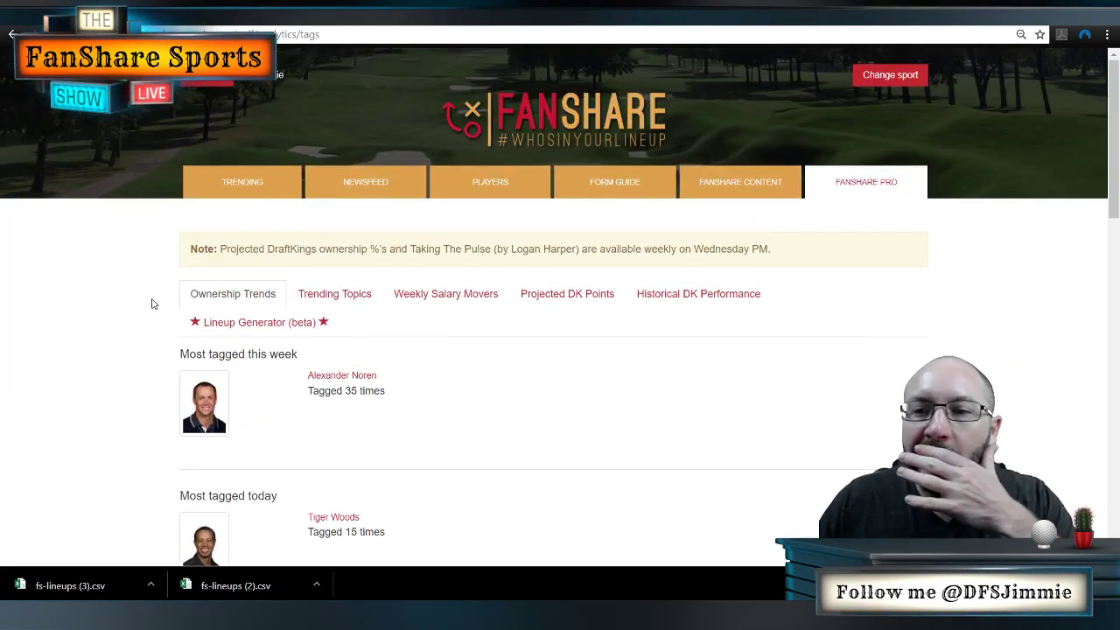
pyautogui.click(869, 188)
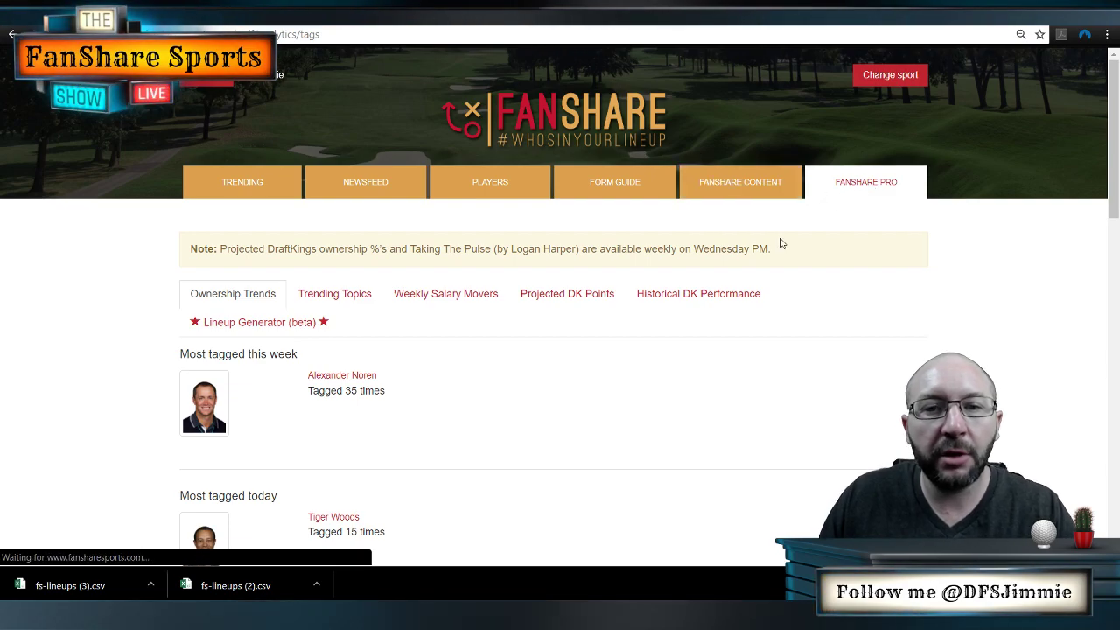
pyautogui.click(229, 294)
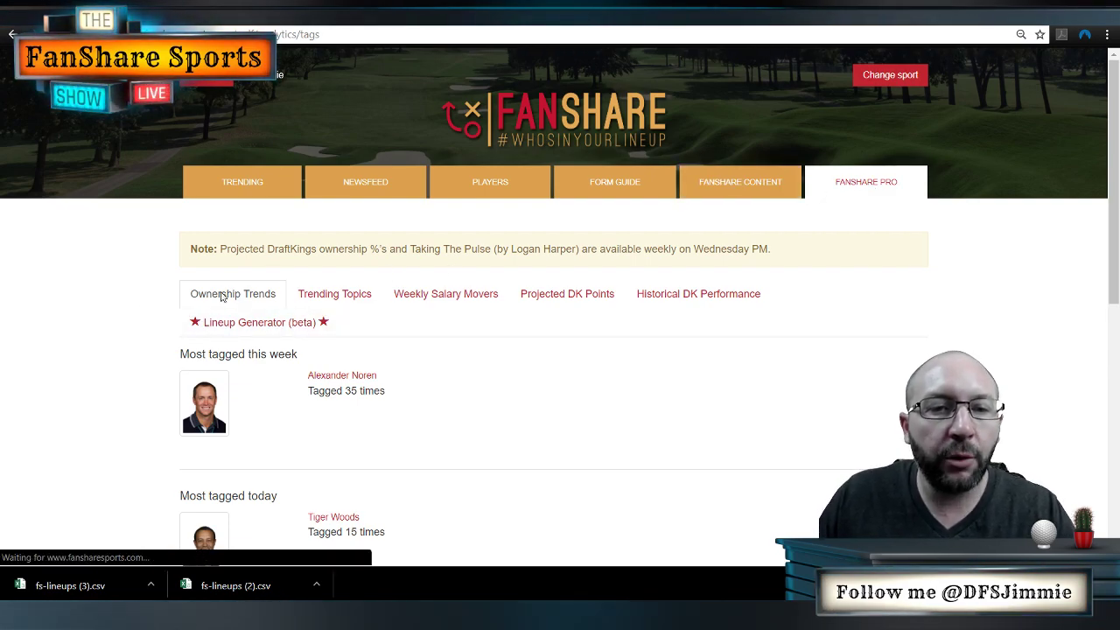
pyautogui.scroll(-2, 99, 300)
pyautogui.scroll(-6, 140, 294)
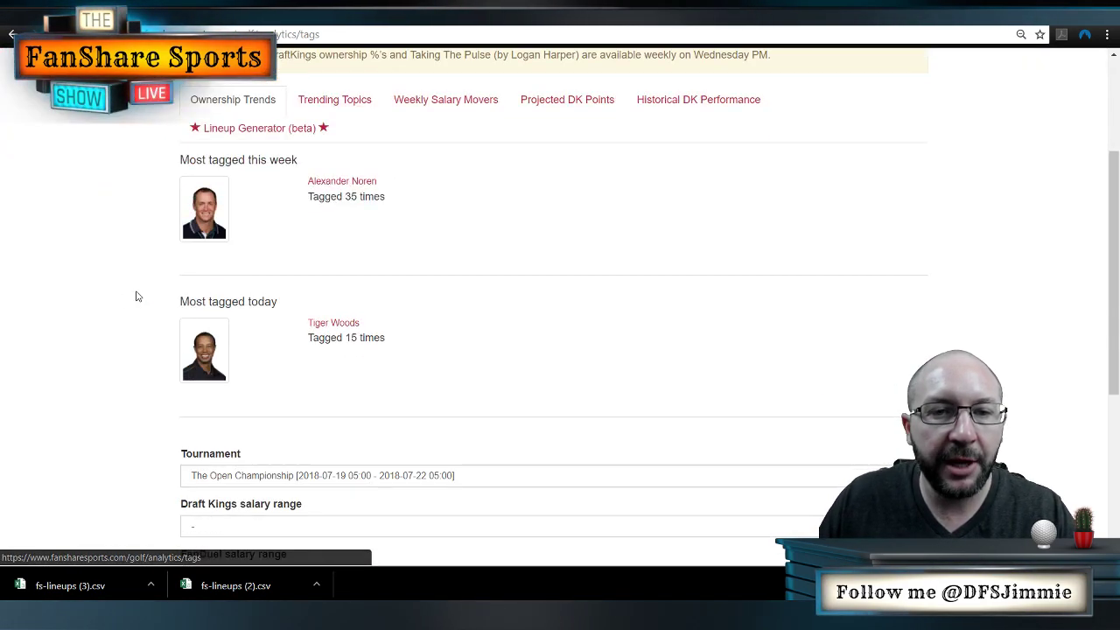
pyautogui.scroll(-2, 140, 293)
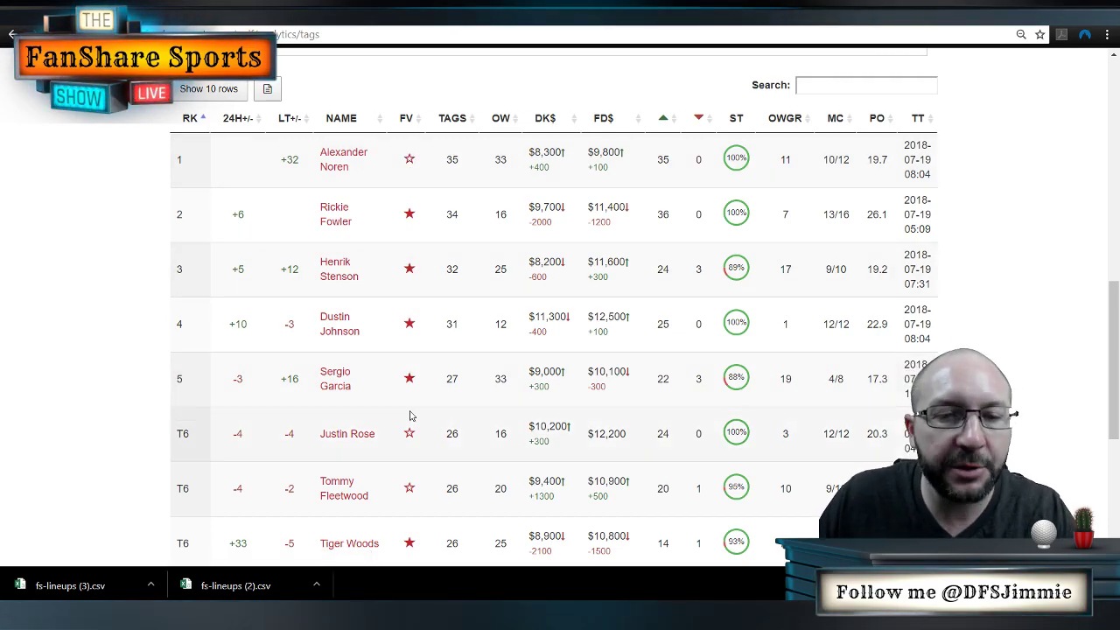
pyautogui.scroll(2, 430, 289)
pyautogui.scroll(-2, 425, 260)
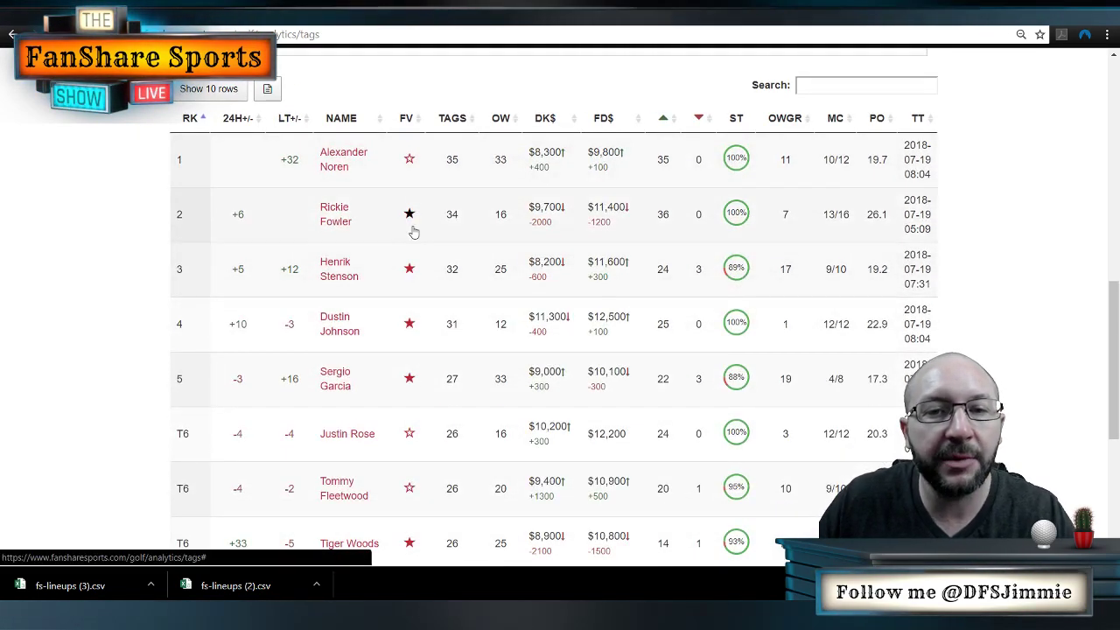
# Show 500 rows in the golfer table and sort it by DraftKings salary, lowest first.
pyautogui.click(230, 88)
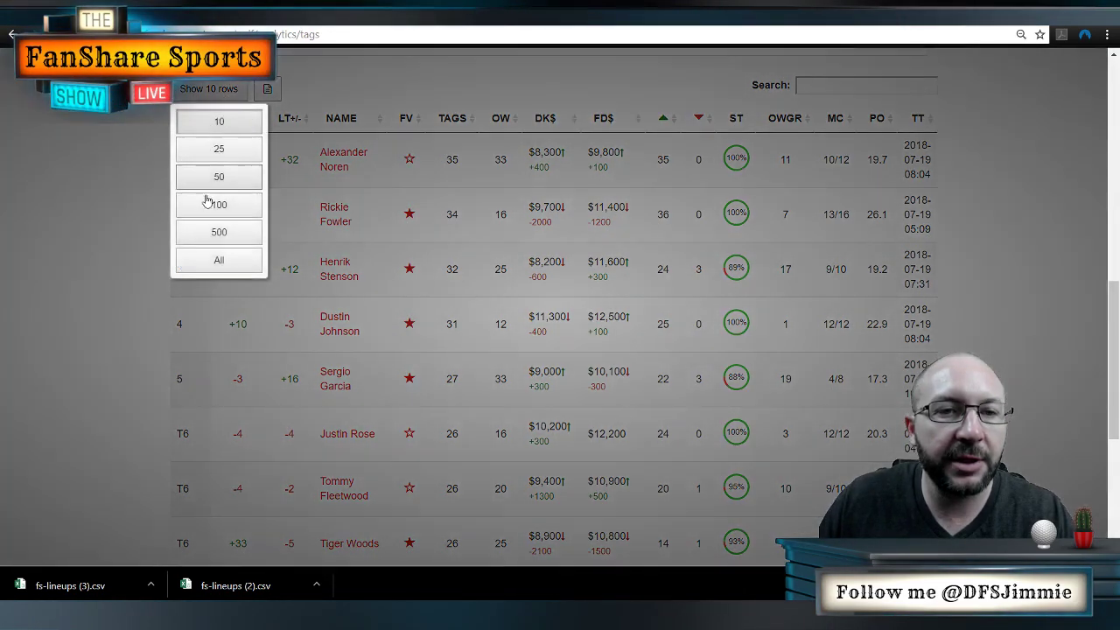
pyautogui.click(210, 258)
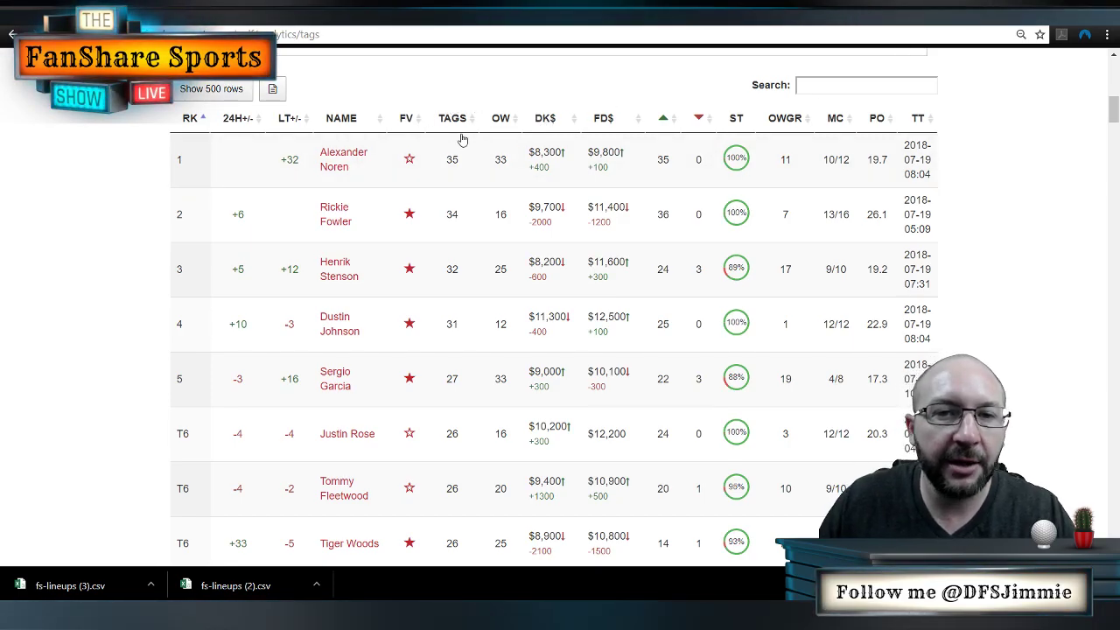
pyautogui.scroll(-20, 452, 236)
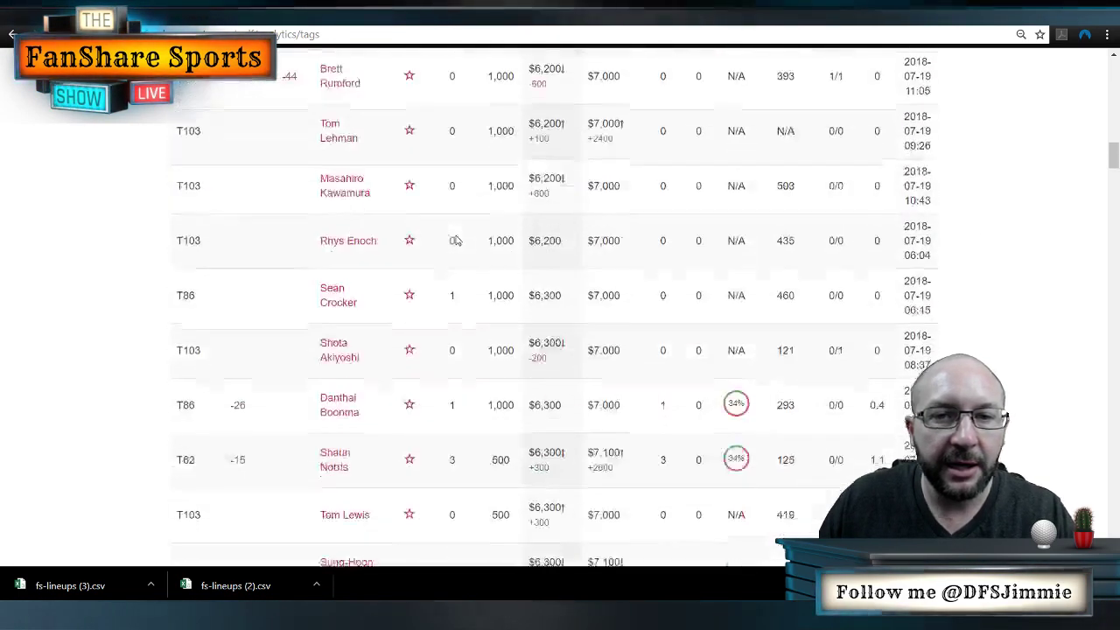
# Examine the salary-sorted golfer table, its favourite stars and the tournament and salary range filters above it.
pyautogui.scroll(20, 455, 239)
pyautogui.scroll(-6, 455, 238)
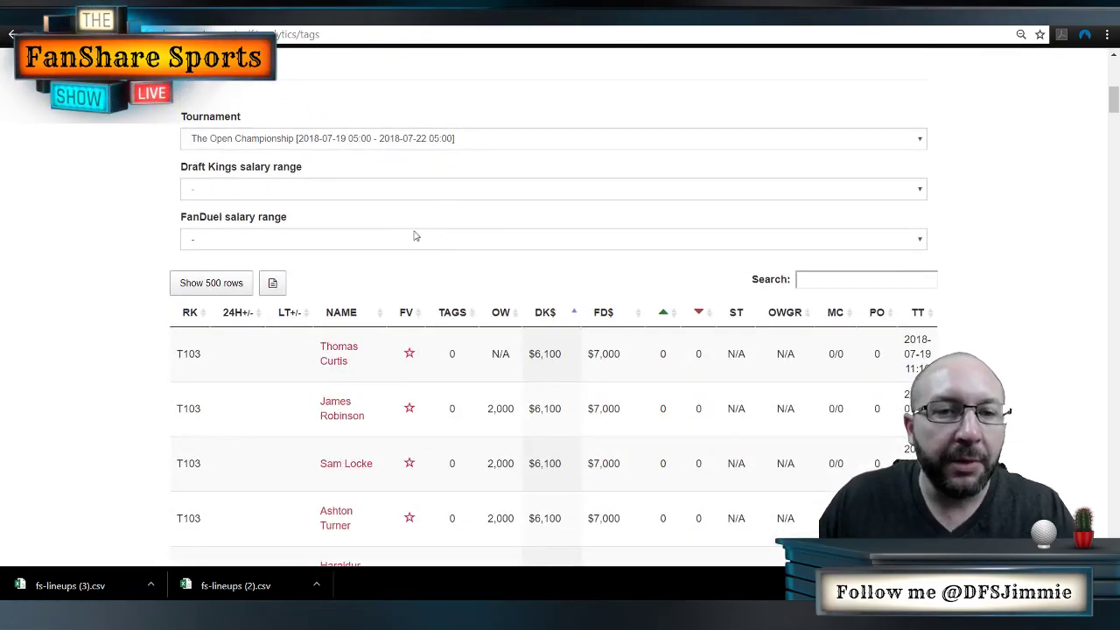
pyautogui.scroll(20, 402, 322)
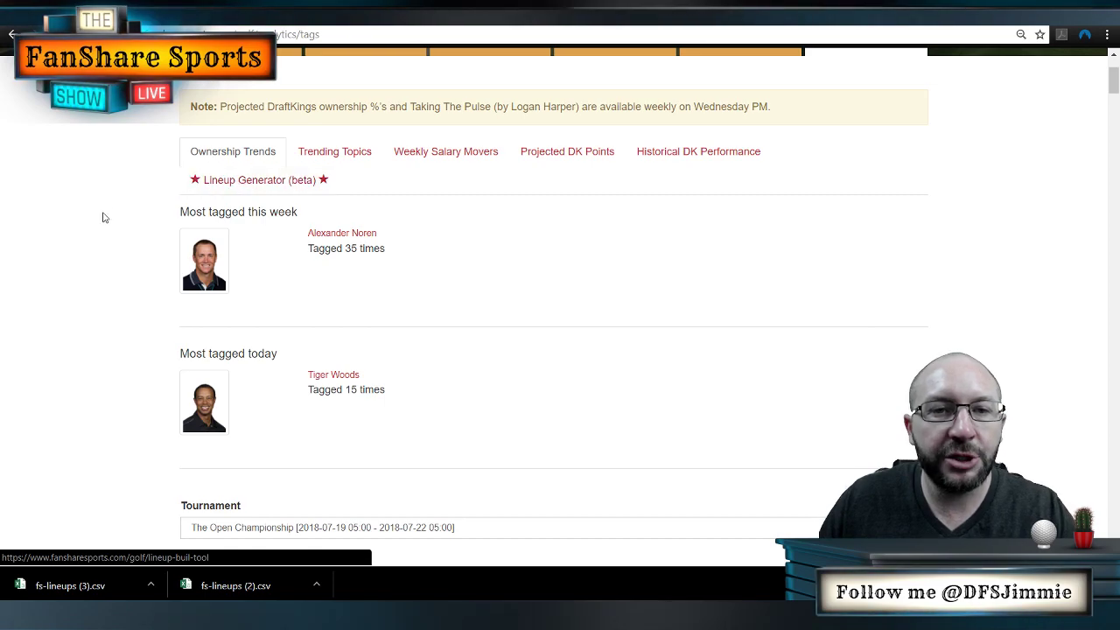
pyautogui.scroll(-15, 101, 219)
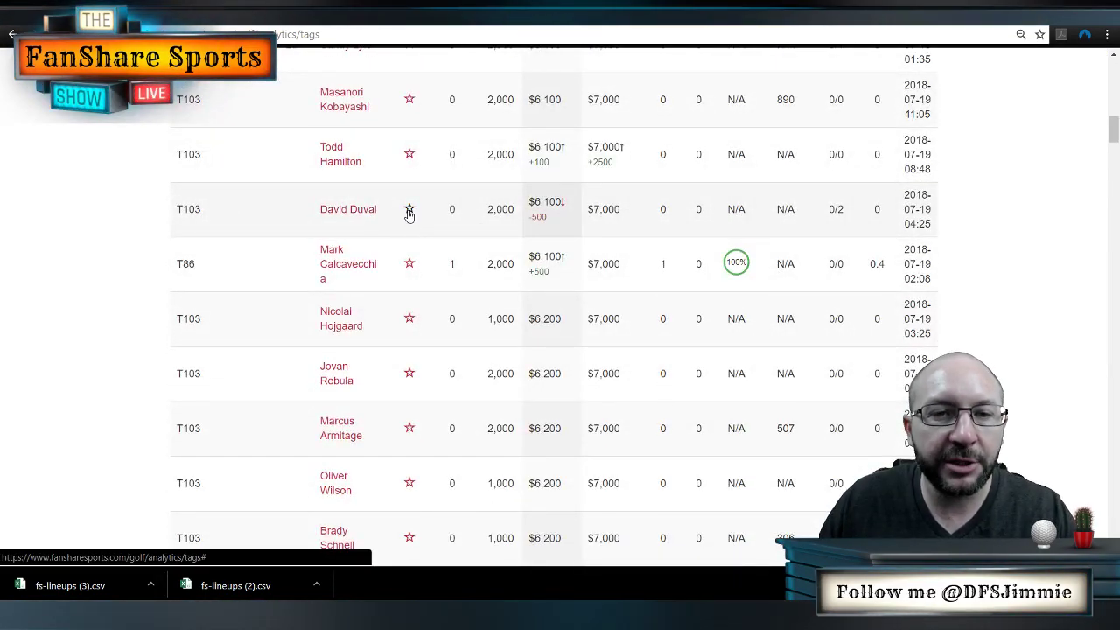
pyautogui.scroll(5, 409, 214)
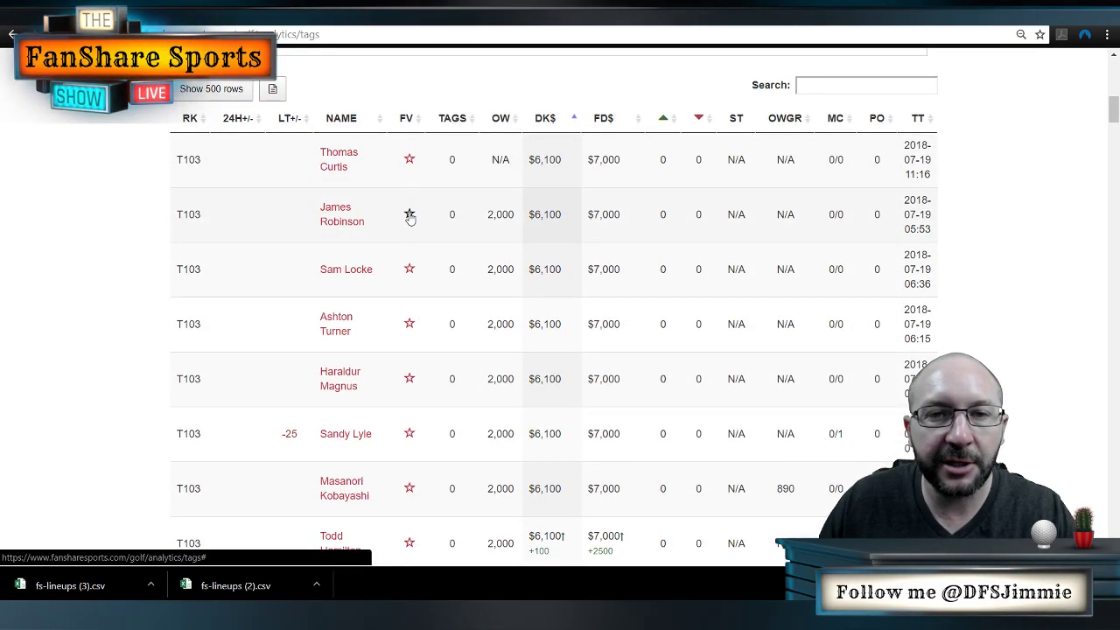
pyautogui.scroll(3, 38, 168)
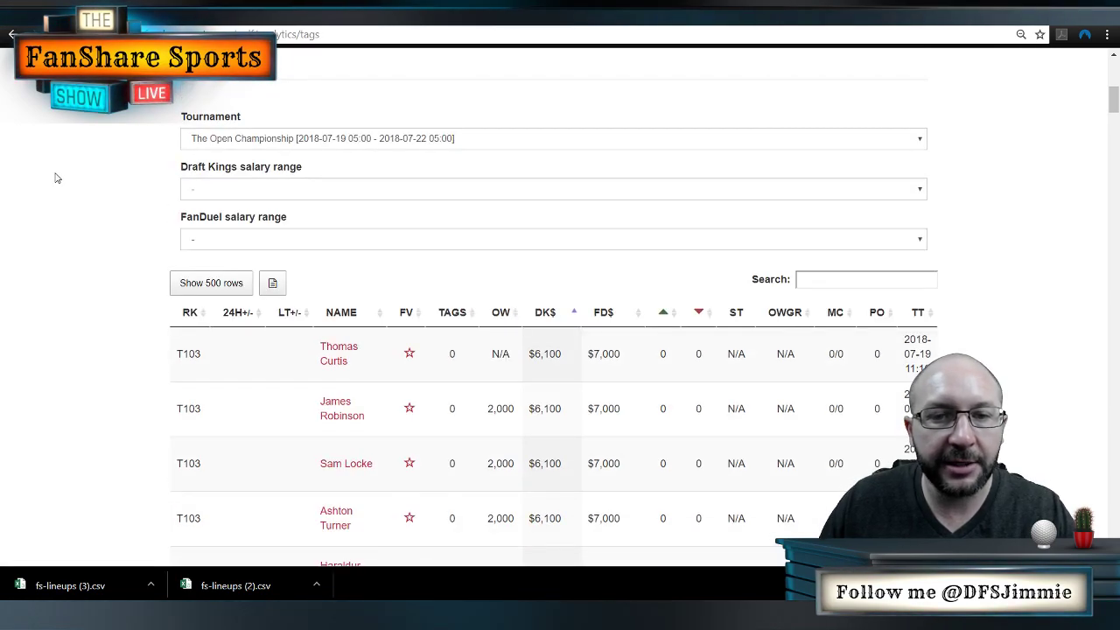
pyautogui.scroll(2, 70, 182)
pyautogui.scroll(-2, 233, 237)
pyautogui.scroll(5, 237, 251)
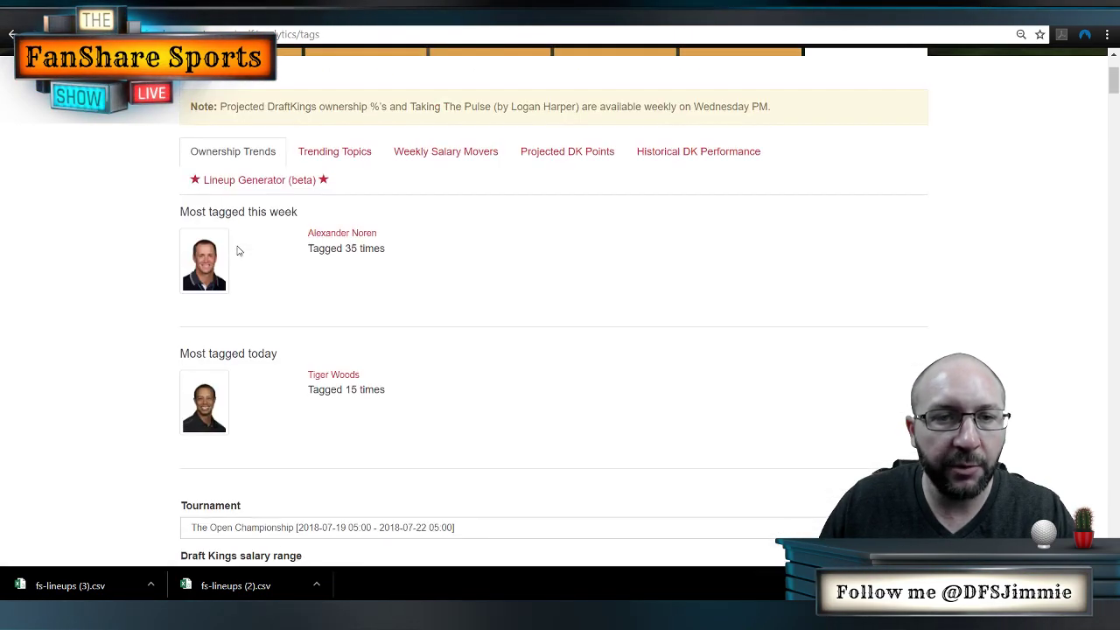
# Open the Lineup Generator (beta) and review its player list with salaries, projected ownership and exposure percentages.
pyautogui.scroll(2, 237, 251)
pyautogui.click(215, 323)
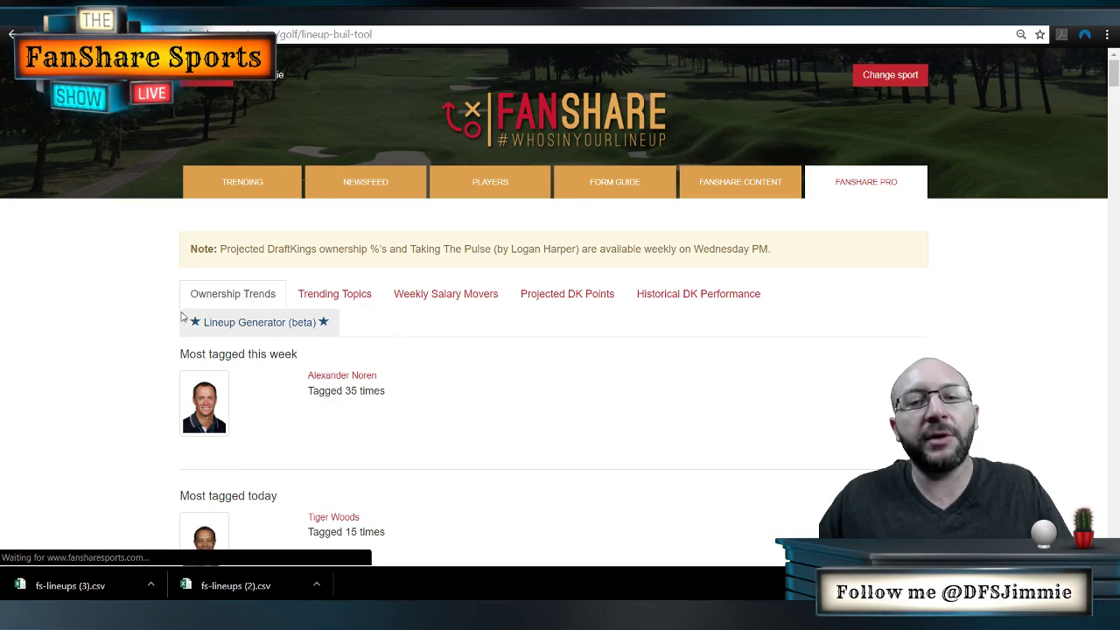
pyautogui.scroll(-8, 105, 333)
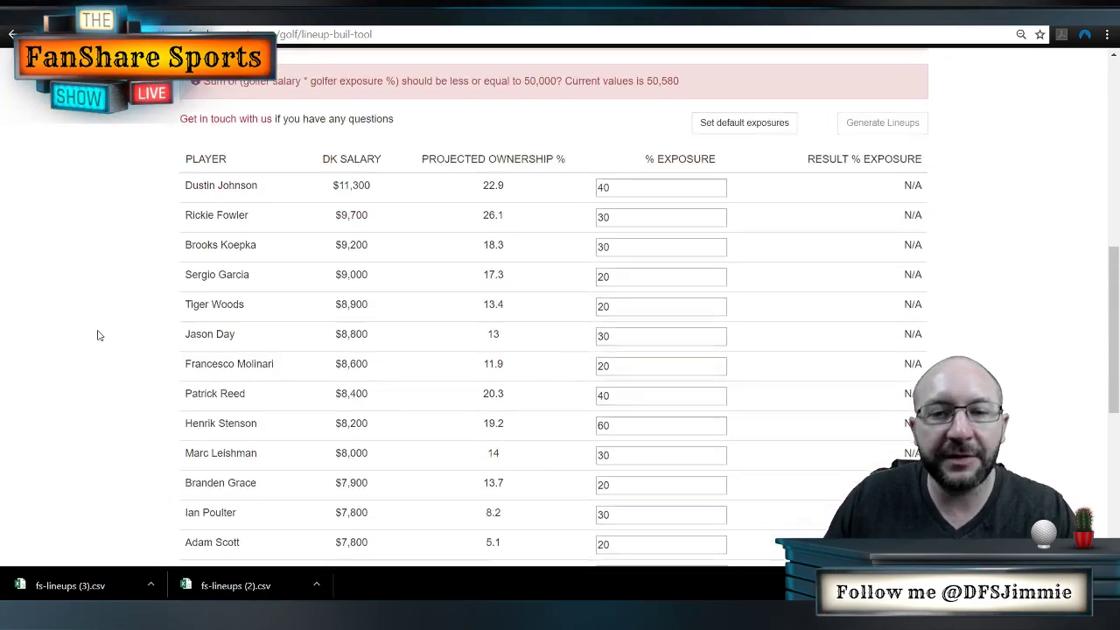
pyautogui.scroll(-2, 98, 335)
pyautogui.scroll(-3, 262, 253)
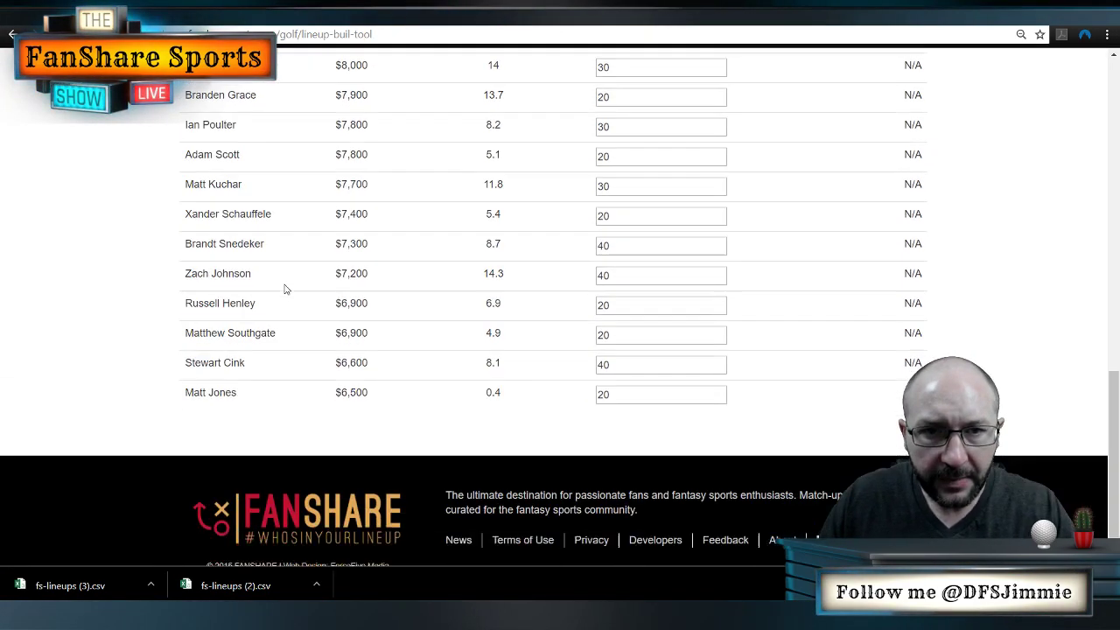
pyautogui.scroll(5, 282, 284)
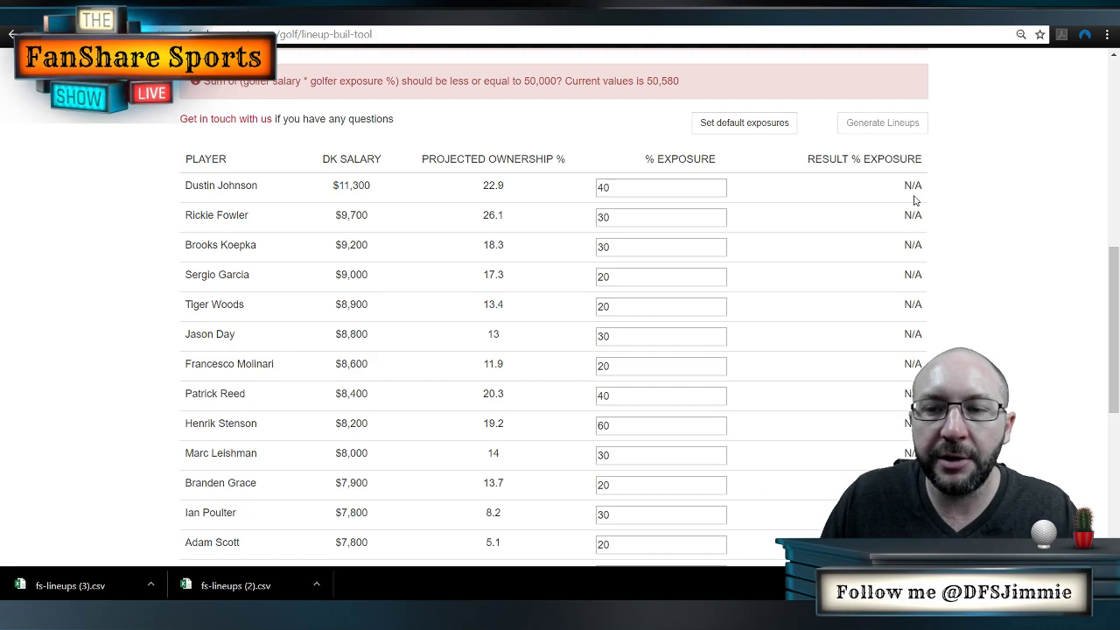
# Set the number of lineups to 20 and the minimum salary to 48500.
pyautogui.scroll(3, 875, 227)
pyautogui.scroll(2, 233, 250)
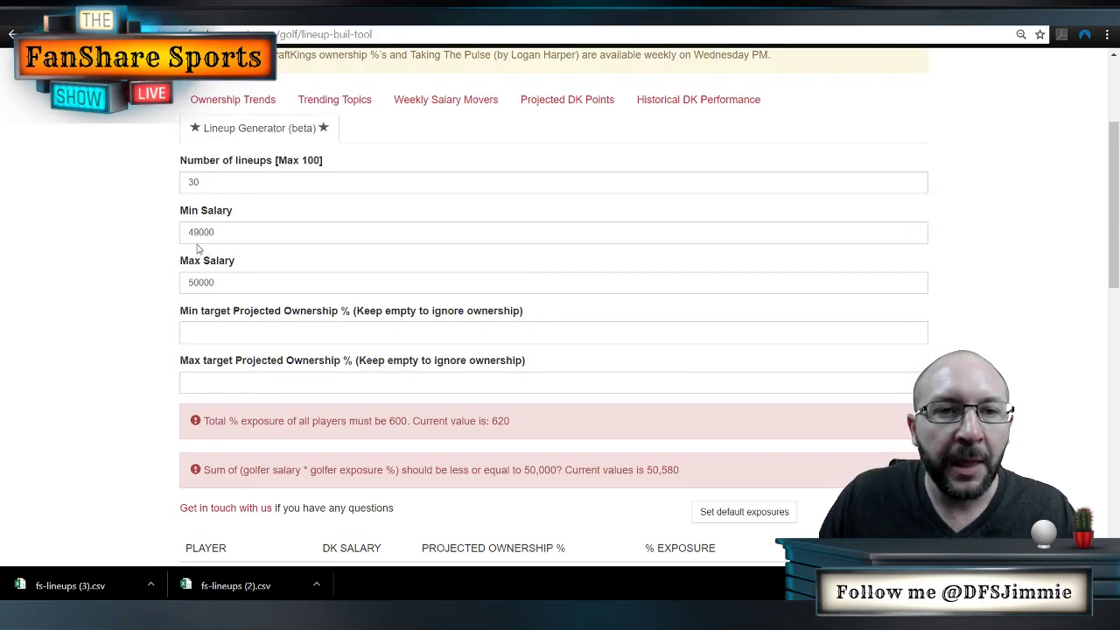
pyautogui.moveTo(209, 182); pyautogui.dragTo(153, 188)
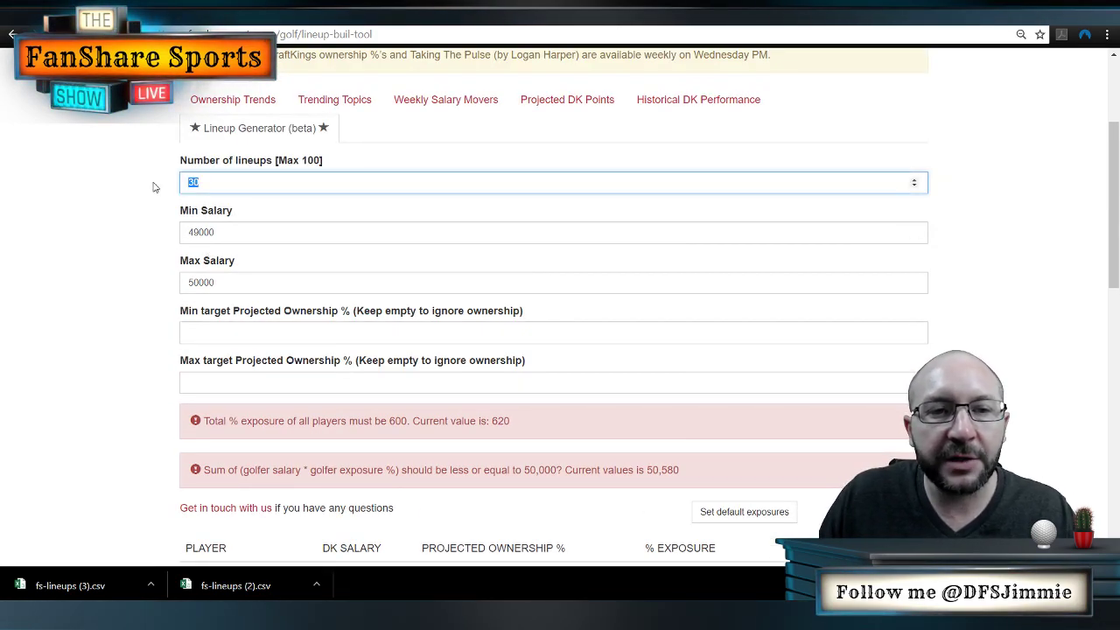
pyautogui.write('2')
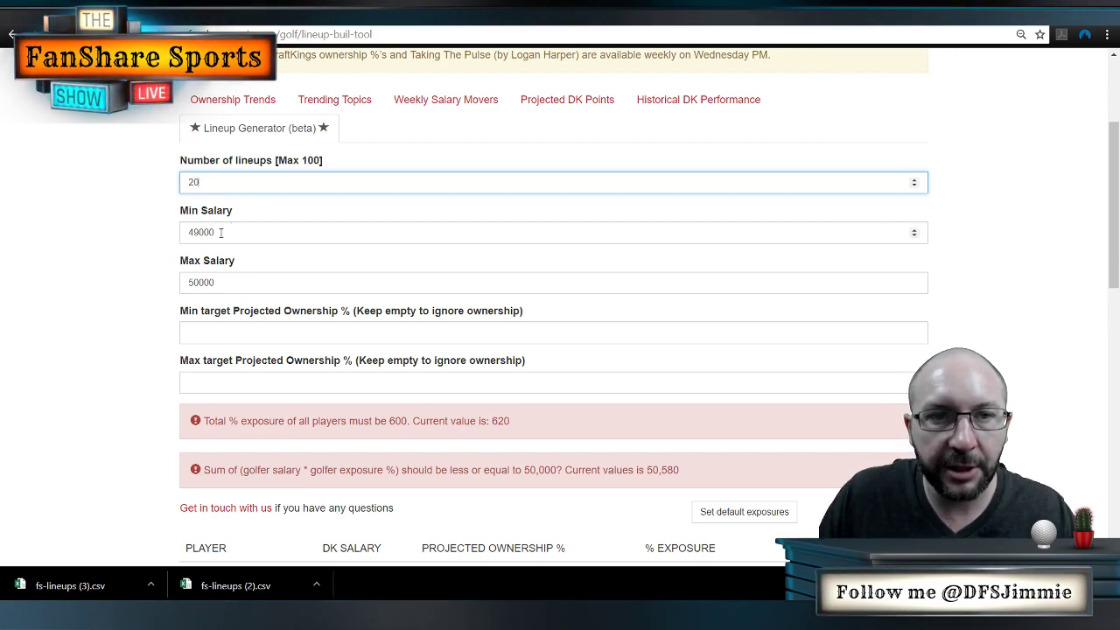
pyautogui.moveTo(221, 232); pyautogui.dragTo(183, 233)
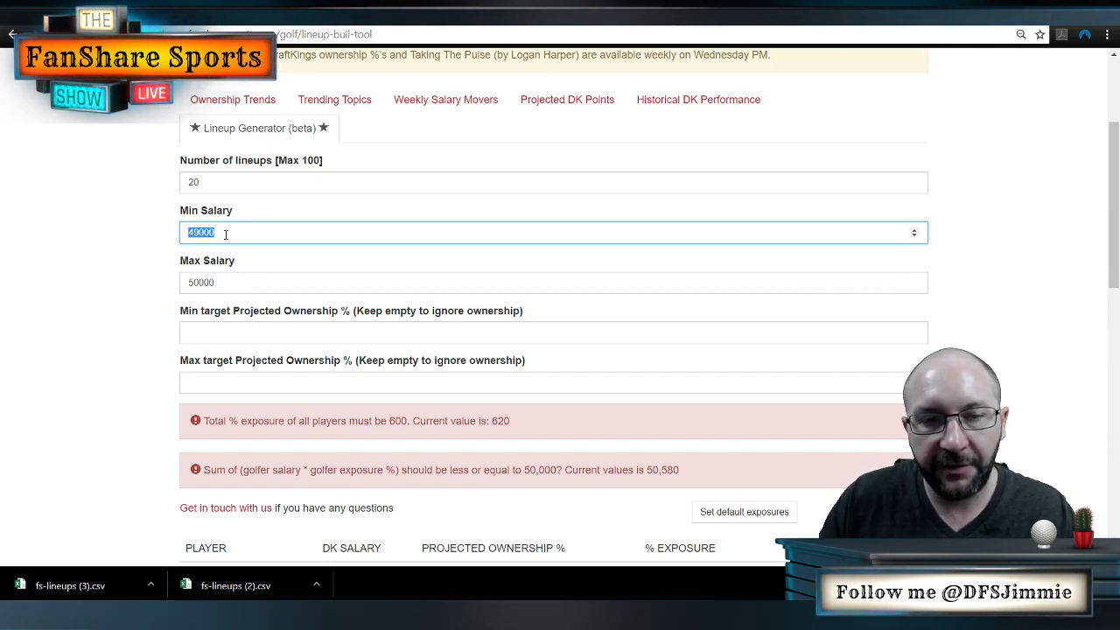
pyautogui.write('485')
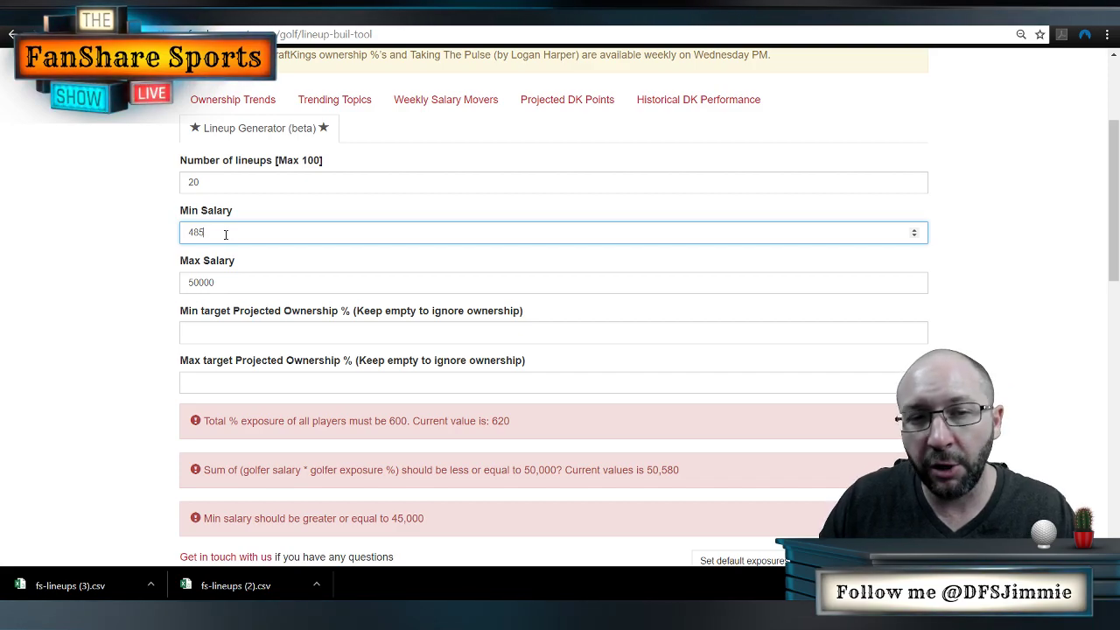
pyautogui.write('00')
pyautogui.click(82, 285)
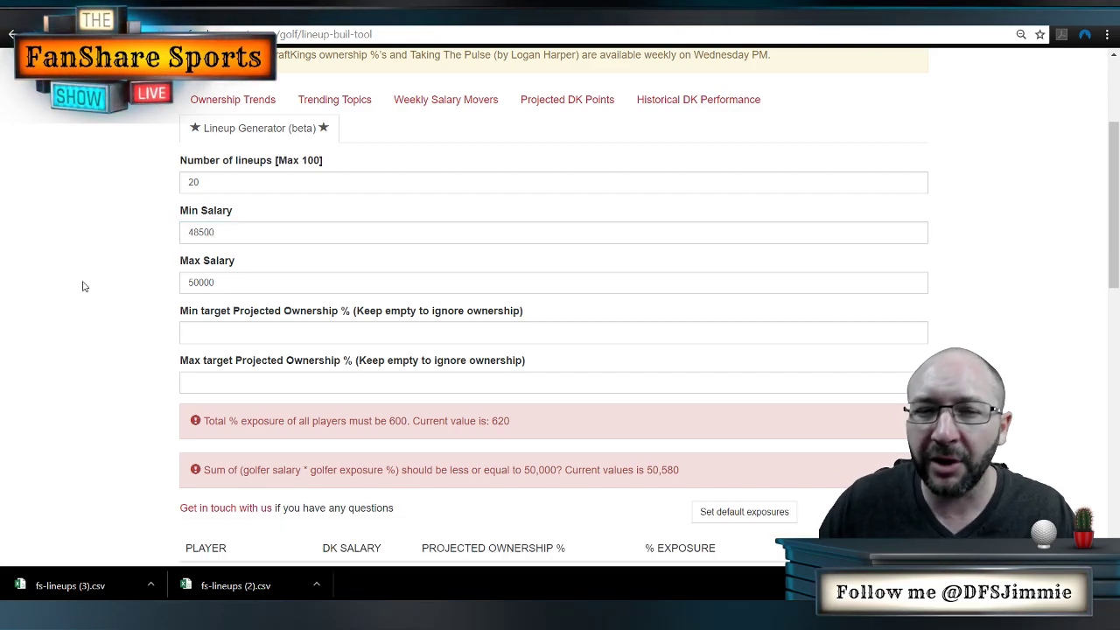
# Point out the minimum and maximum target projected ownership fields, leaving both empty.
pyautogui.scroll(-2, 83, 289)
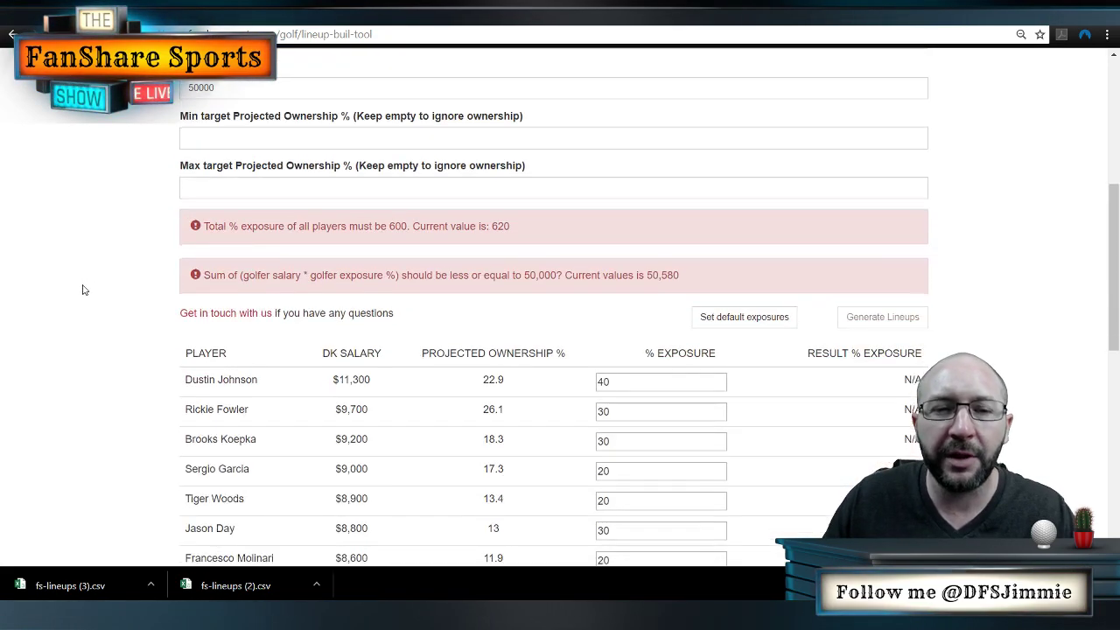
pyautogui.click(228, 138)
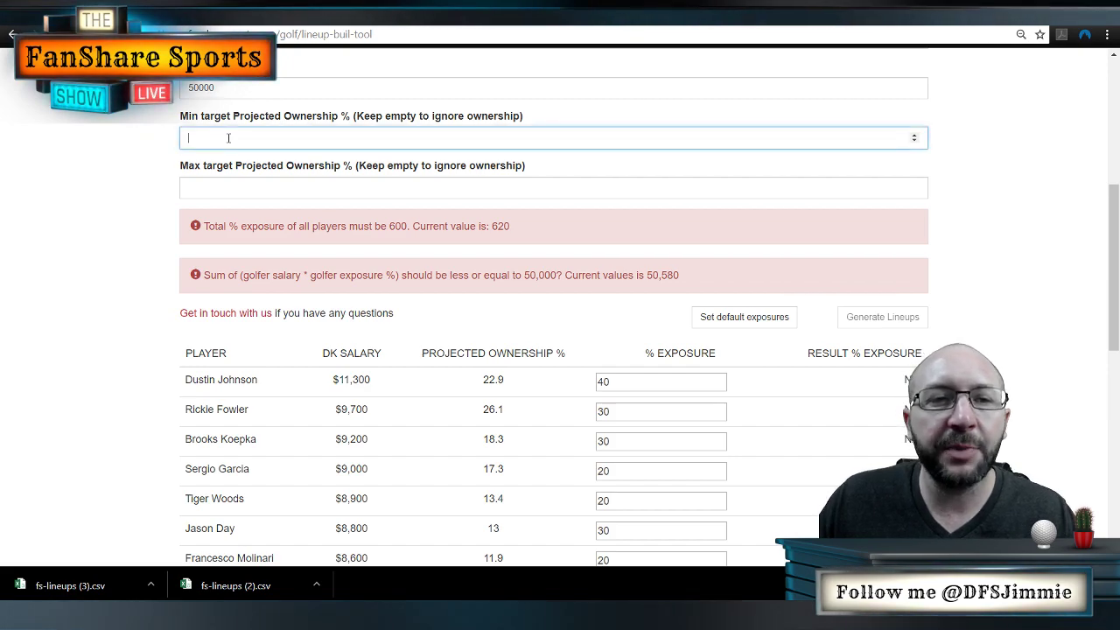
pyautogui.click(228, 189)
pyautogui.click(229, 138)
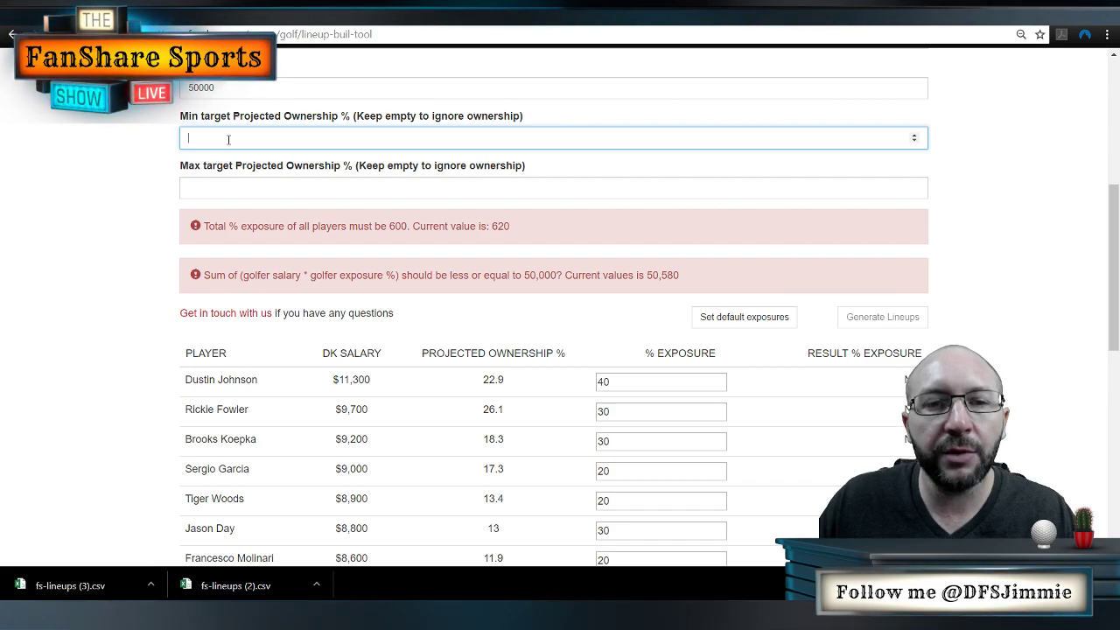
pyautogui.press('Tab')
pyautogui.hotkey('shift', 'Tab')
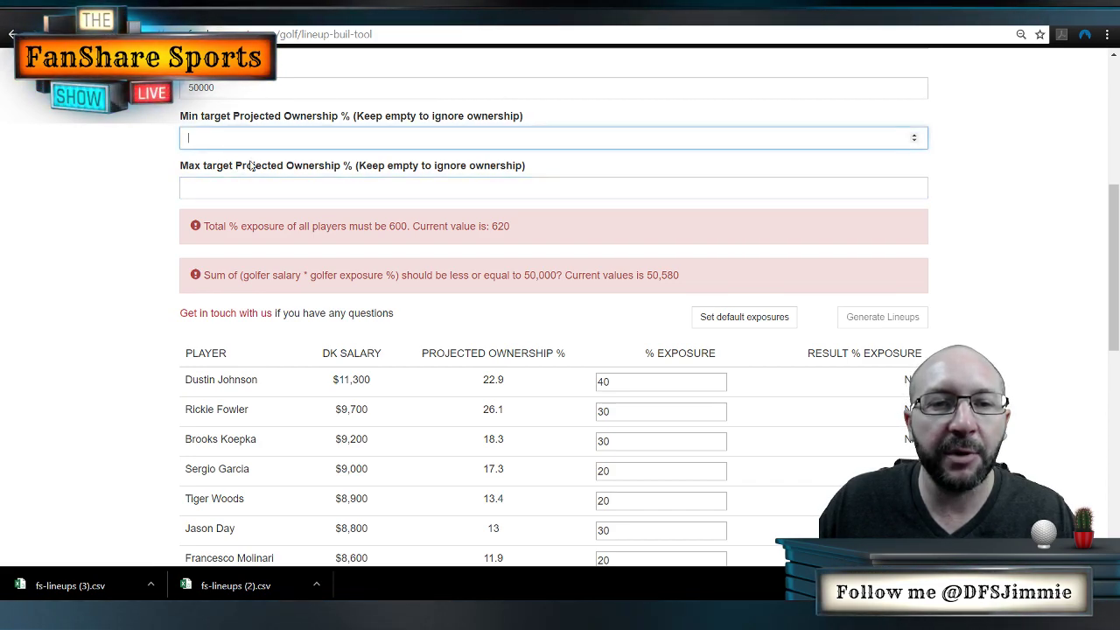
pyautogui.press('Tab')
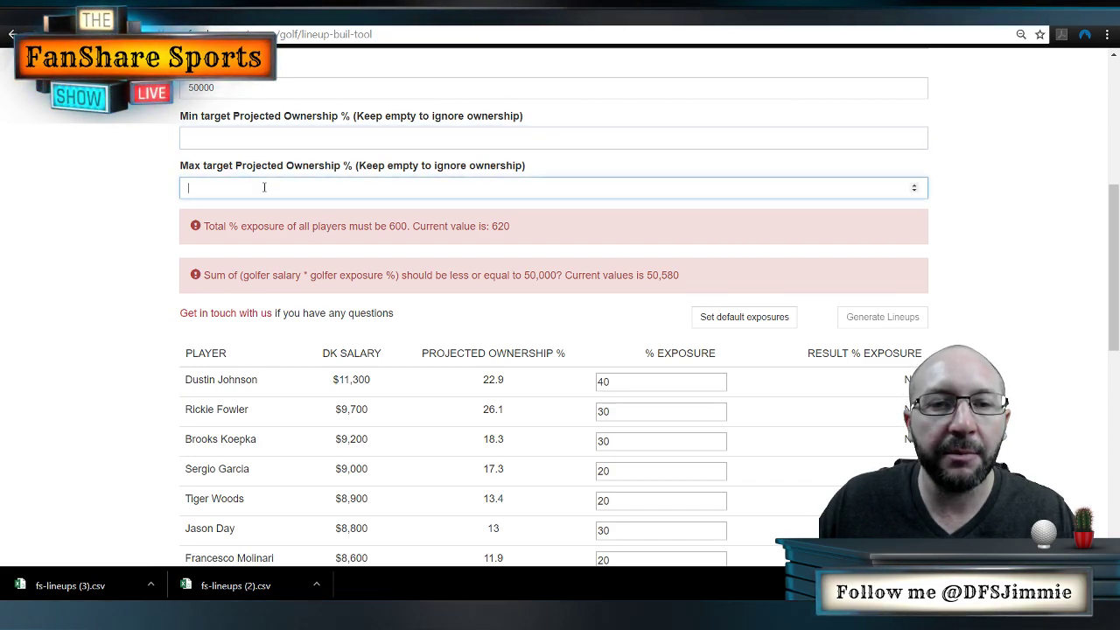
pyautogui.click(232, 138)
pyautogui.click(236, 188)
pyautogui.hotkey('shift', 'Tab')
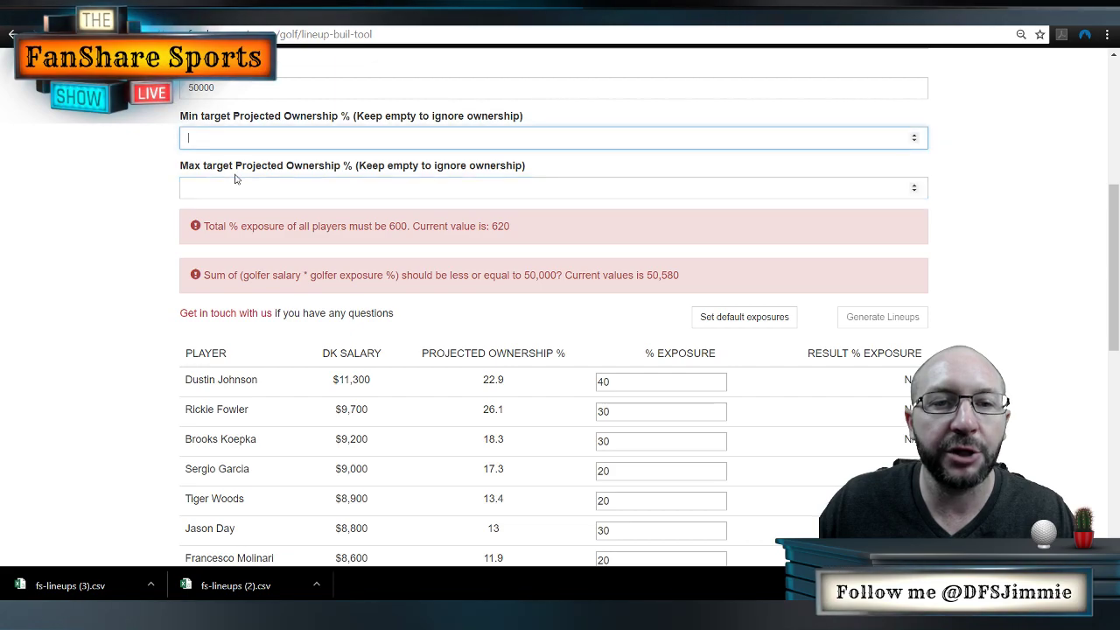
pyautogui.click(239, 186)
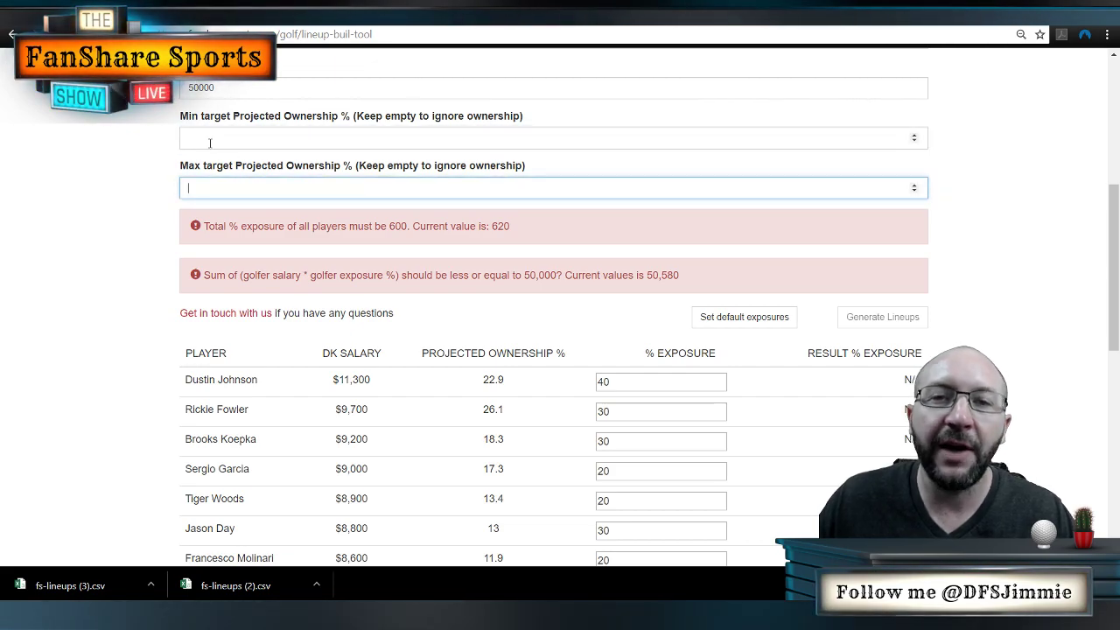
pyautogui.click(108, 200)
# Review the players' exposure percentages and highlight the total exposure requirement in the error message.
pyautogui.scroll(-2, 112, 199)
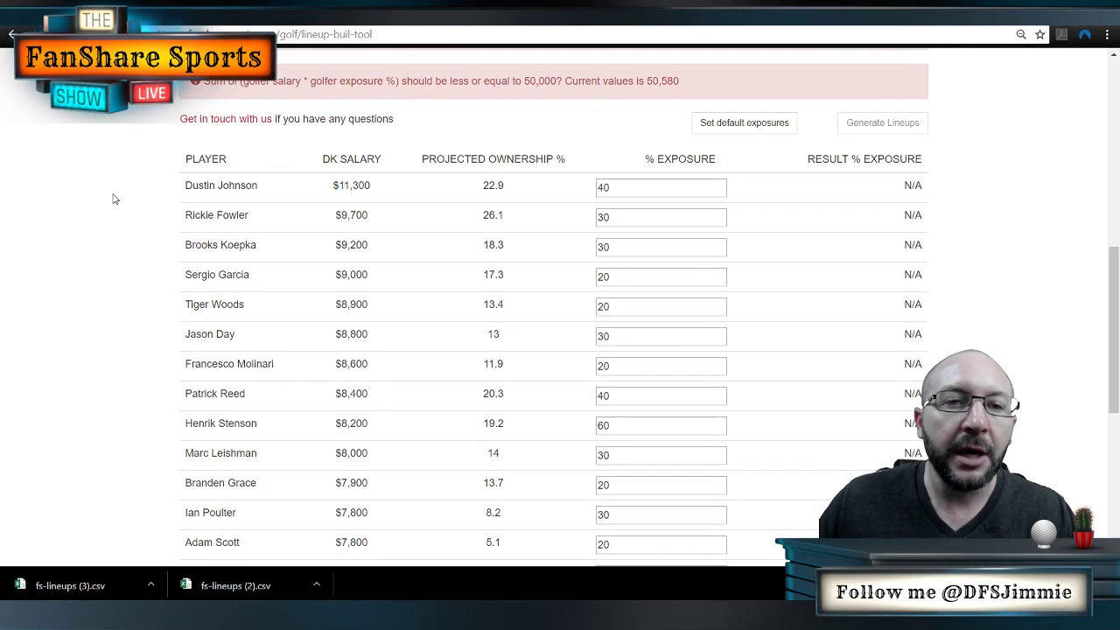
pyautogui.scroll(2, 113, 196)
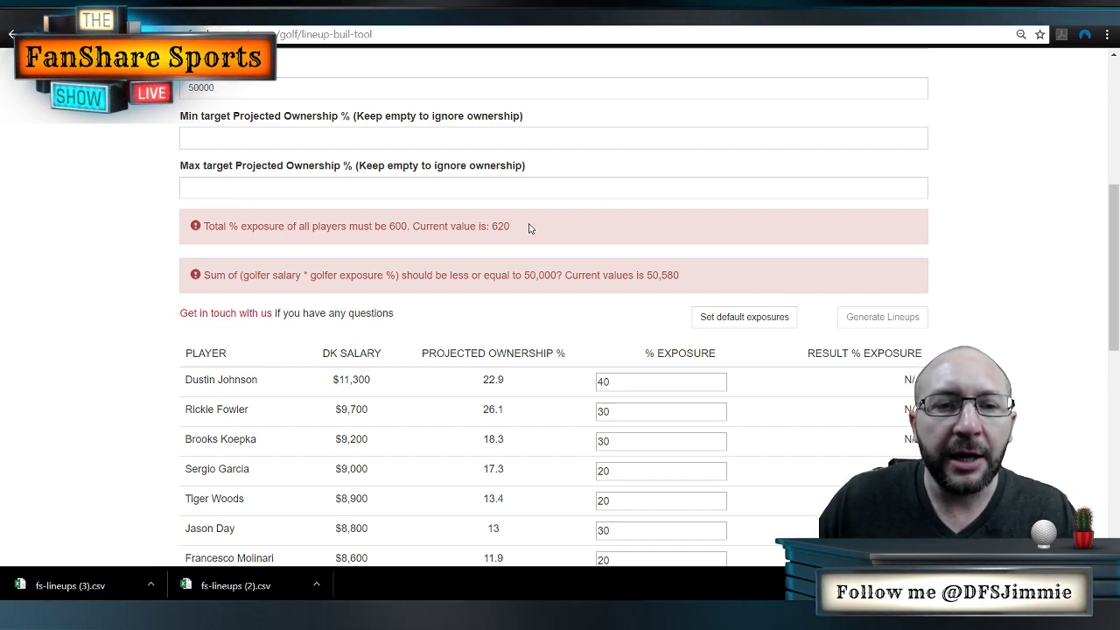
pyautogui.moveTo(411, 226); pyautogui.dragTo(203, 226)
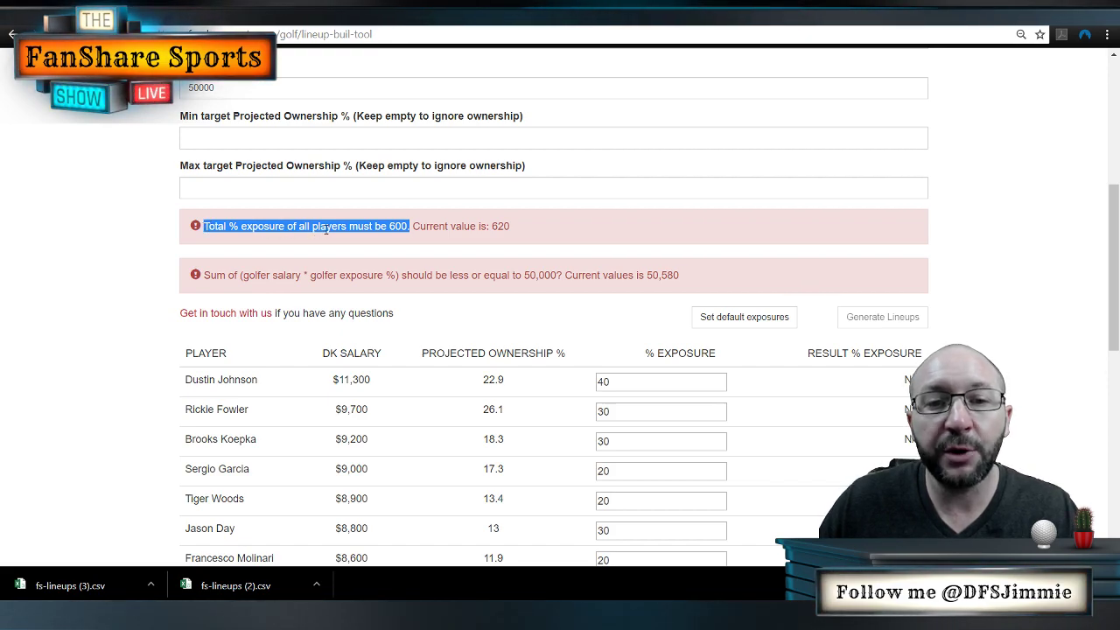
# Highlight the current total exposure value and the current salary sum in the two error messages.
pyautogui.moveTo(510, 227); pyautogui.dragTo(497, 227)
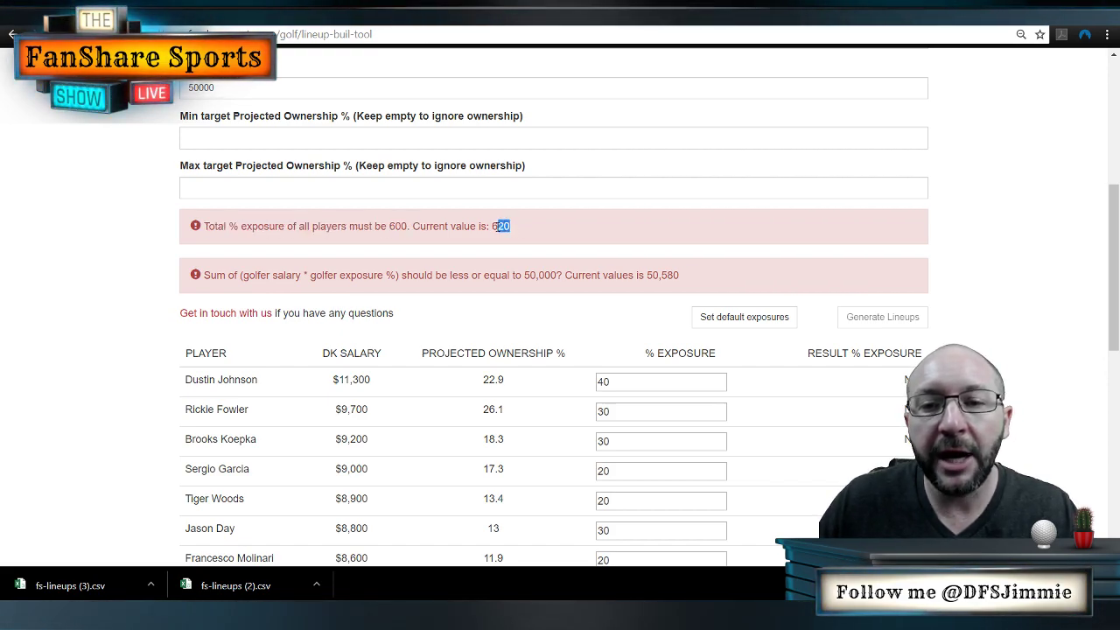
pyautogui.click(517, 231)
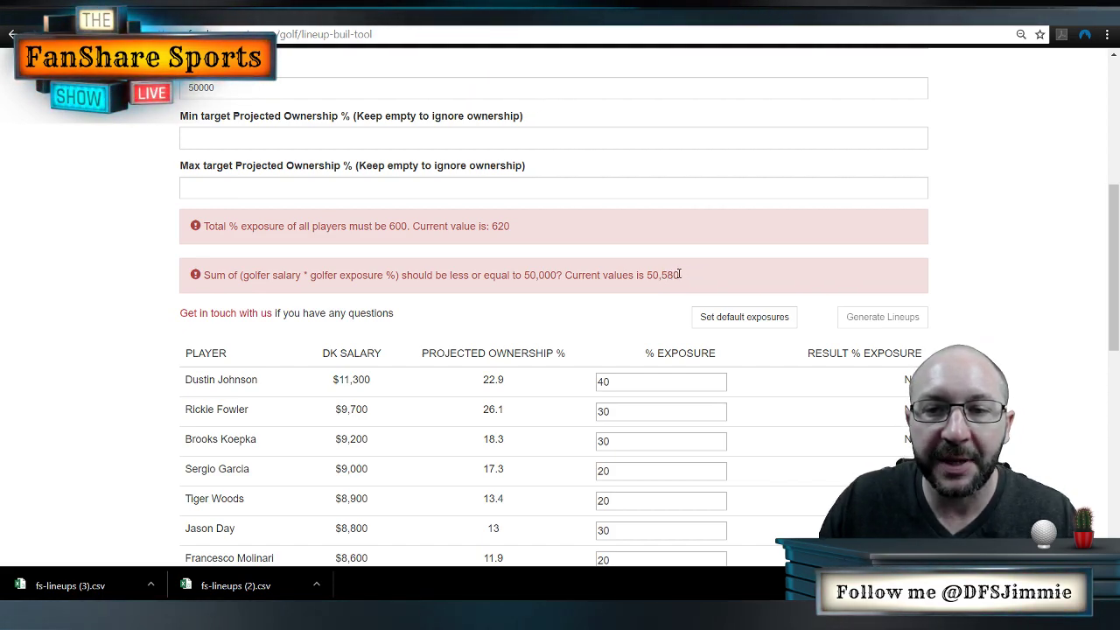
pyautogui.doubleClick(677, 276)
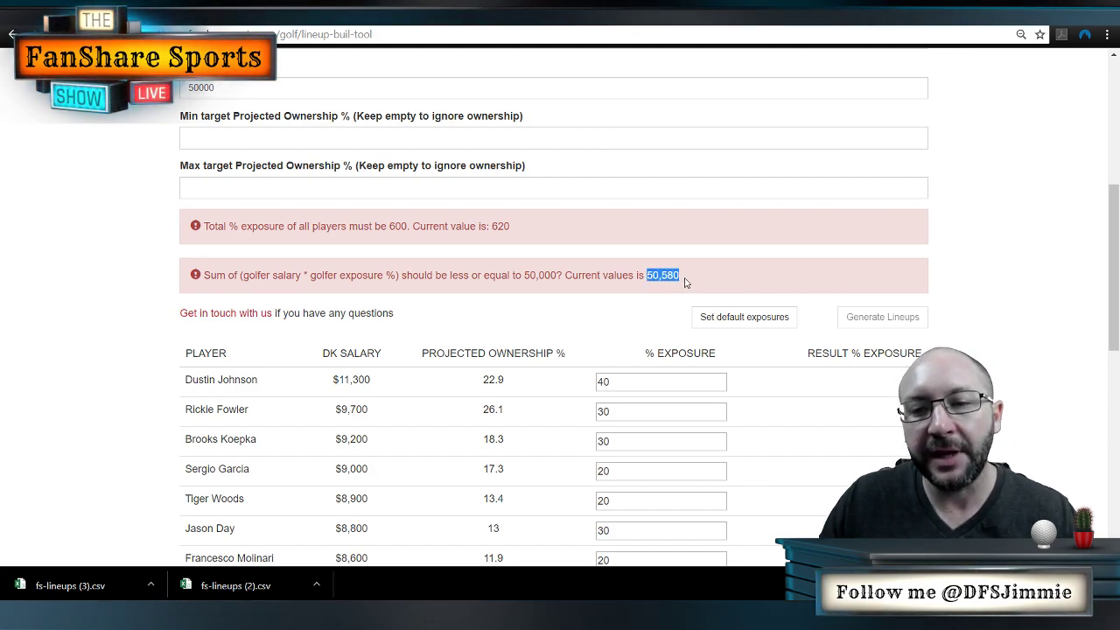
pyautogui.click(683, 280)
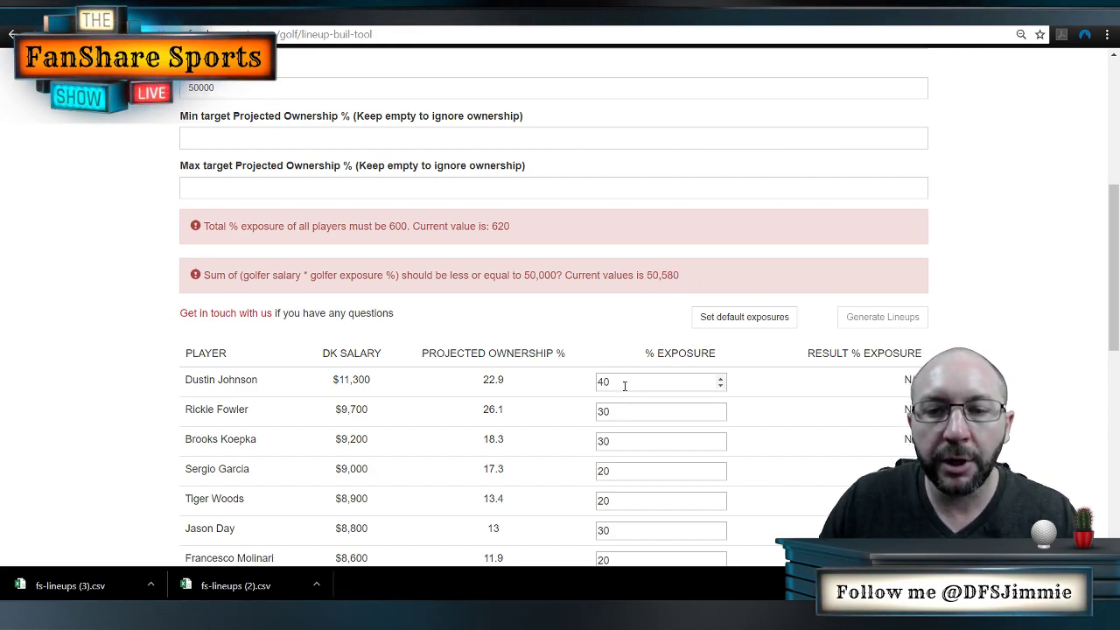
# Set Dustin Johnson's exposure to 30 percent.
pyautogui.moveTo(620, 382); pyautogui.dragTo(591, 386)
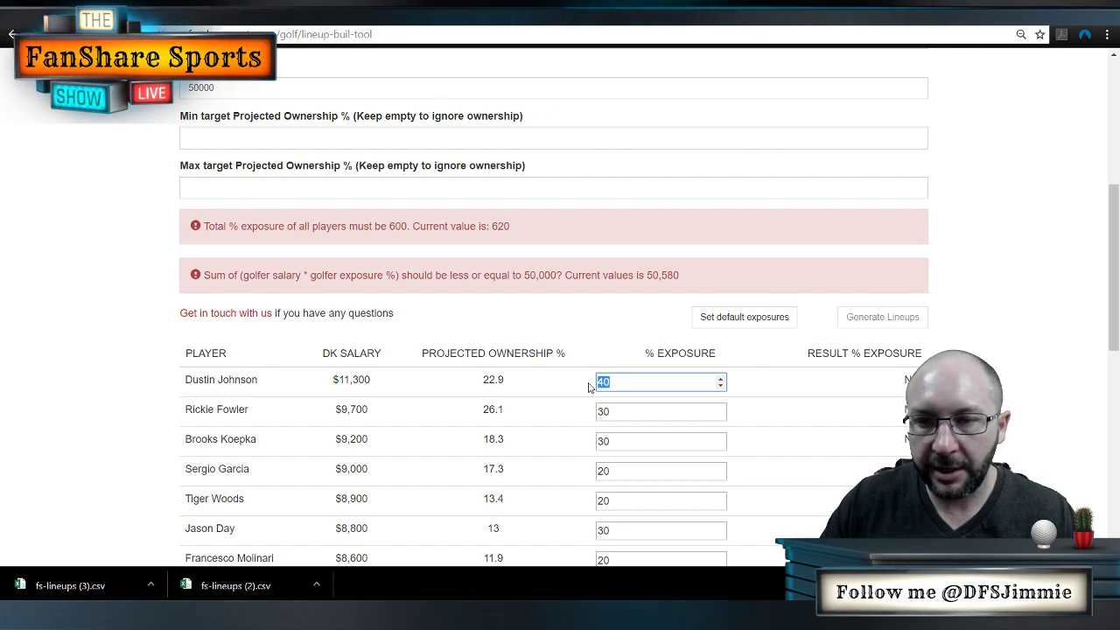
pyautogui.write('30')
pyautogui.click(619, 284)
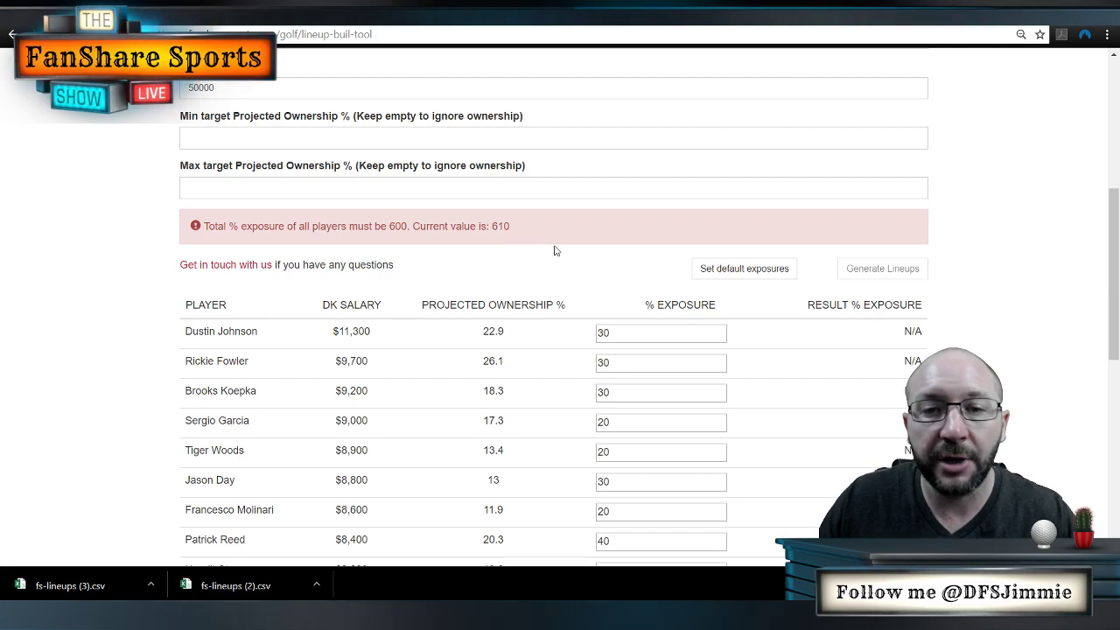
# Set Henrik Stenson's exposure to 50 percent.
pyautogui.scroll(-4, 610, 253)
pyautogui.moveTo(611, 182); pyautogui.dragTo(594, 188)
pyautogui.write('50')
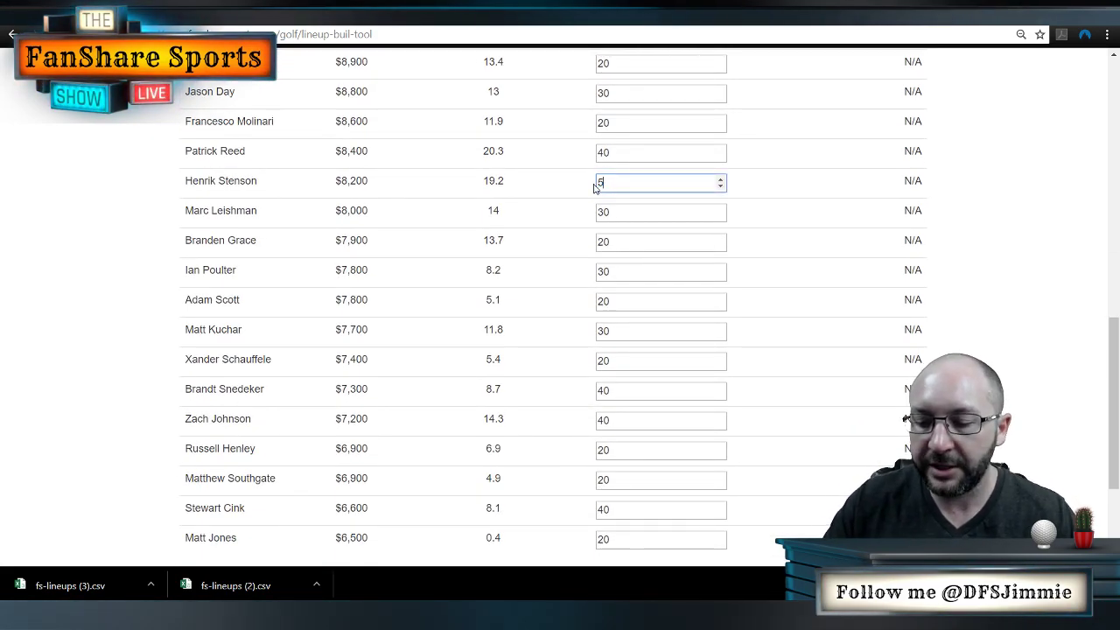
pyautogui.click(784, 200)
# Generate the 20 lineups from the adjusted player exposures.
pyautogui.scroll(2, 785, 211)
pyautogui.scroll(2, 785, 211)
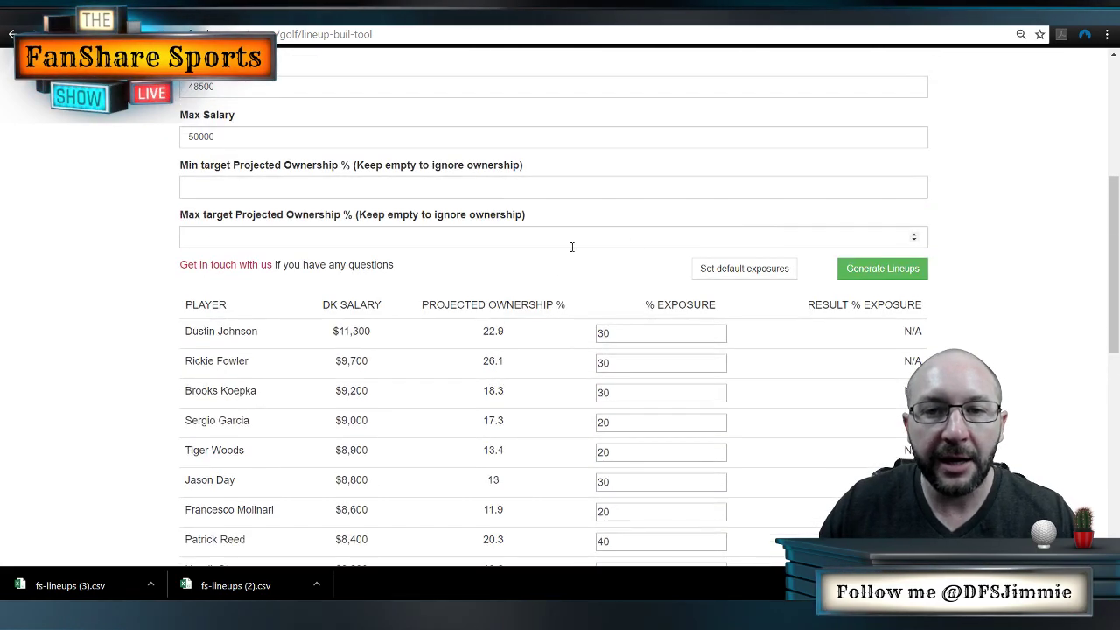
pyautogui.click(887, 277)
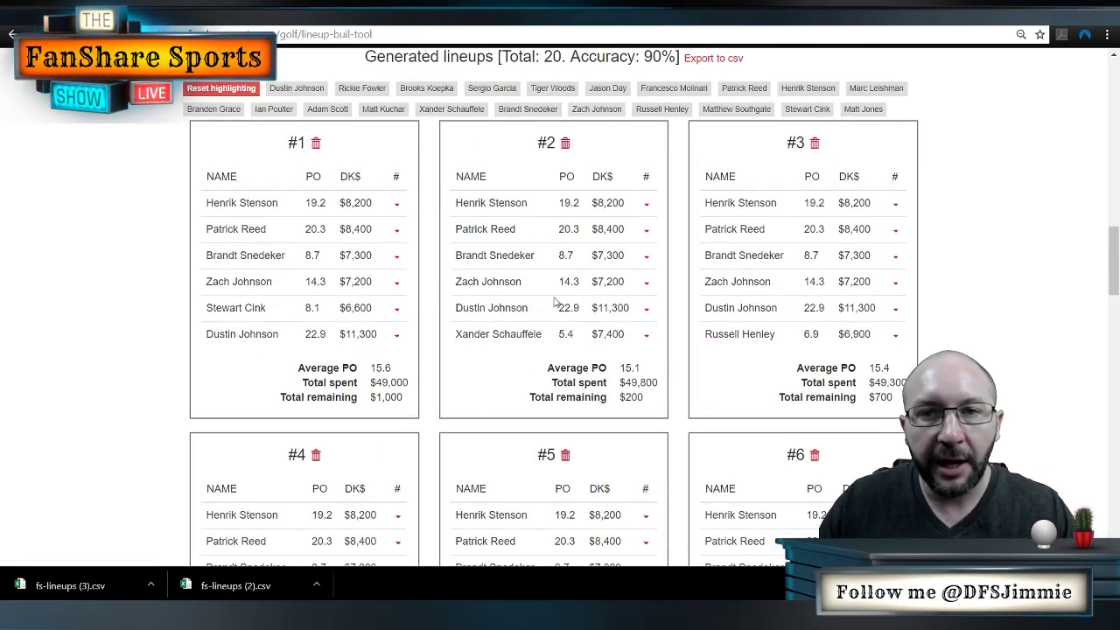
# Highlight the lineup total and the accuracy percentage in the generated lineups heading.
pyautogui.scroll(2, 557, 300)
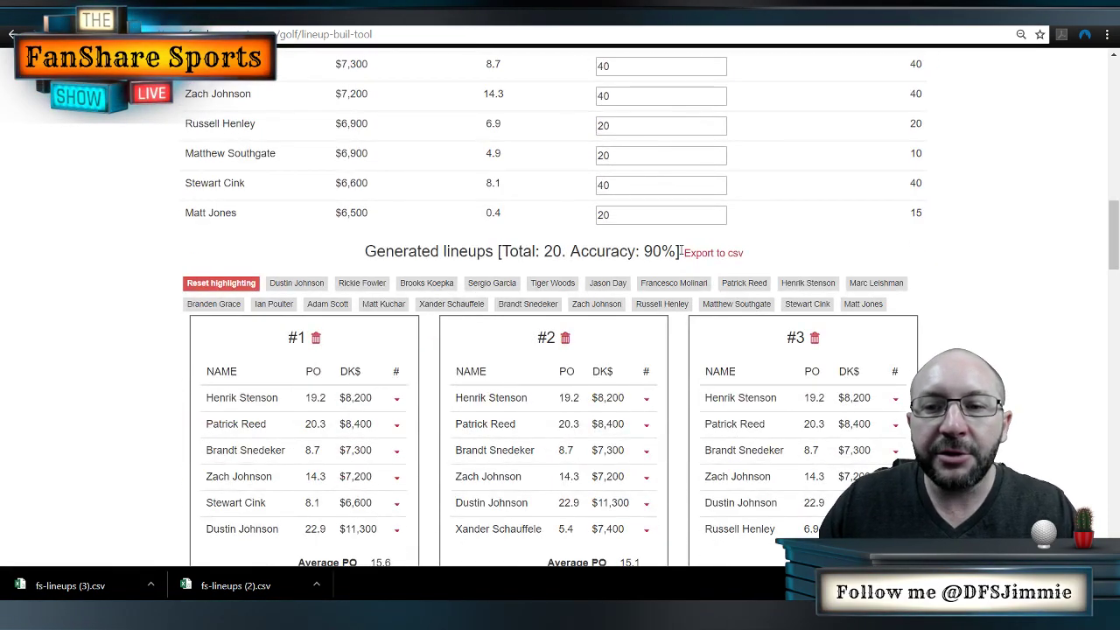
pyautogui.moveTo(680, 252); pyautogui.dragTo(501, 251)
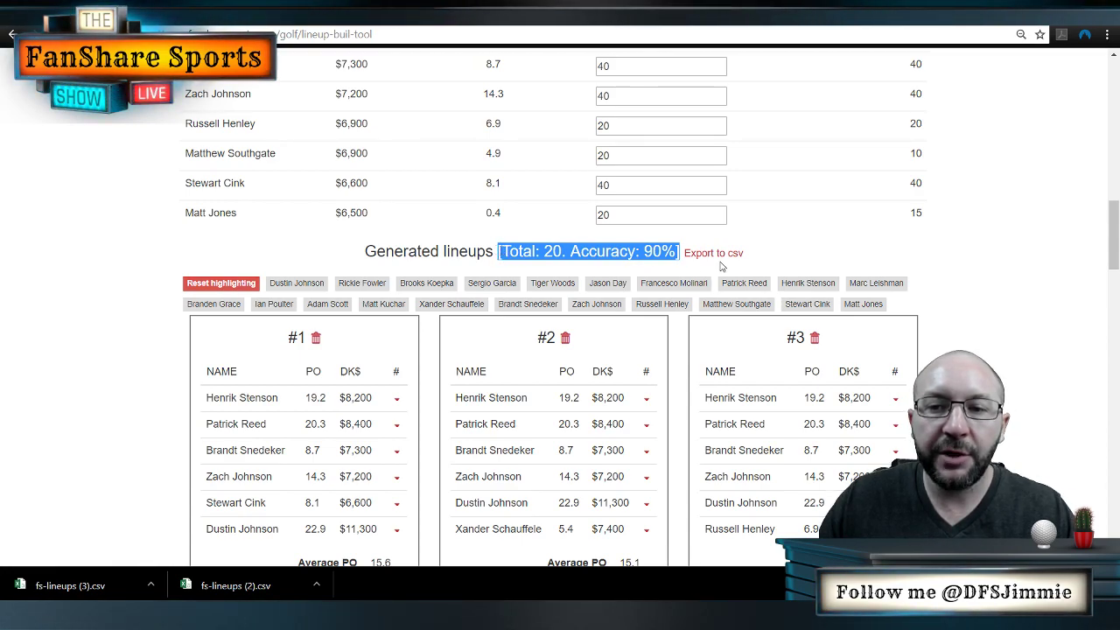
pyautogui.click(929, 259)
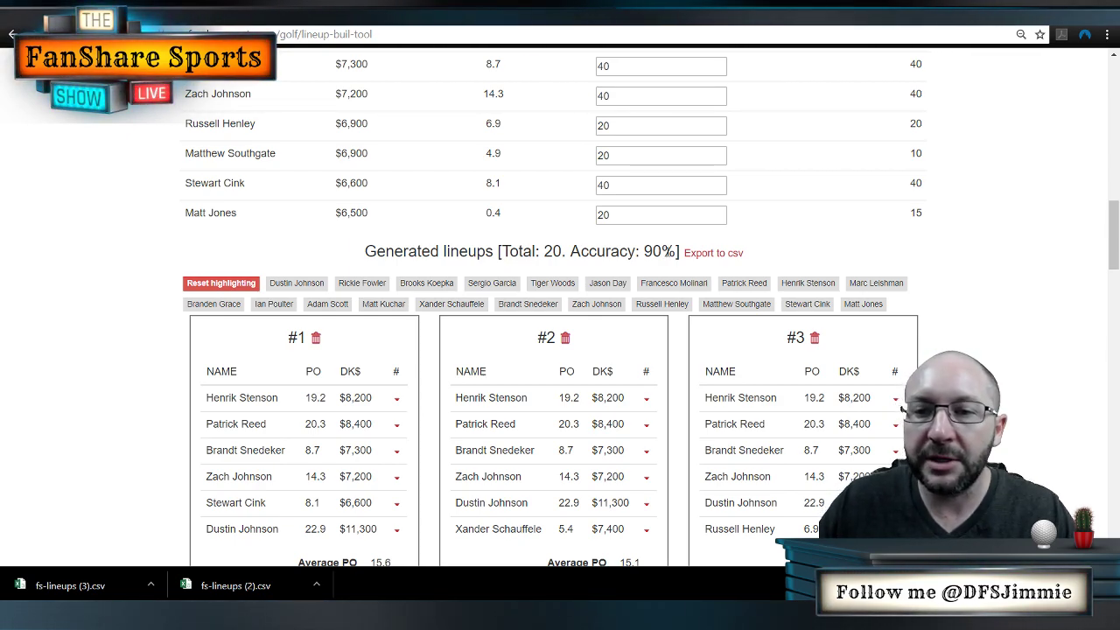
pyautogui.doubleClick(660, 251)
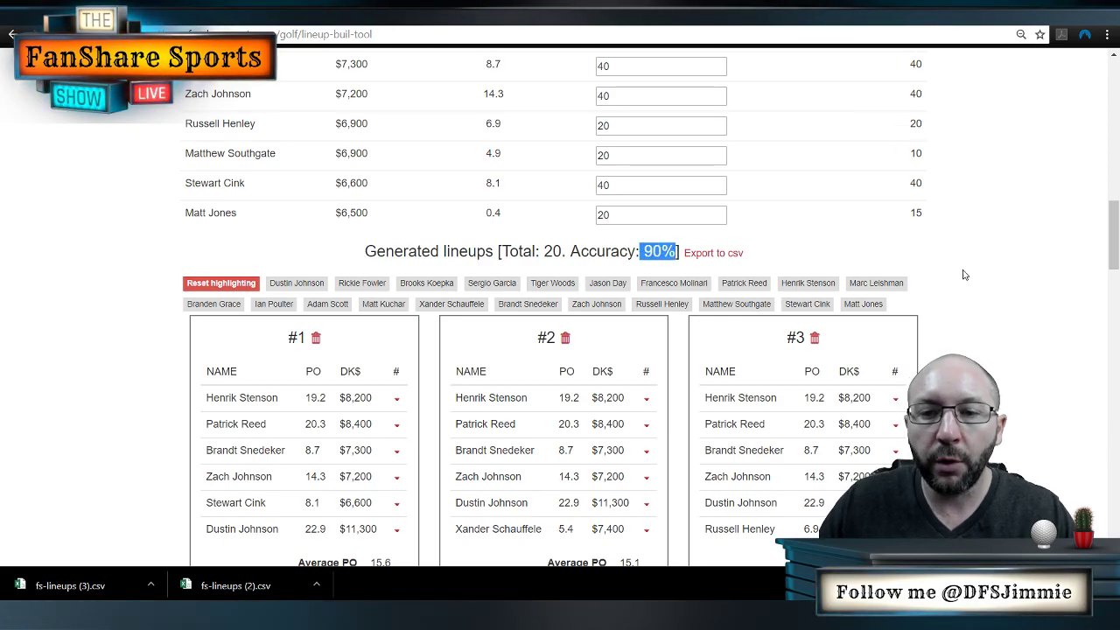
# Compare the requested and resulting exposures in the player list, pointing out Patrick Reed's and Henrik Stenson's exposure values.
pyautogui.scroll(7, 962, 275)
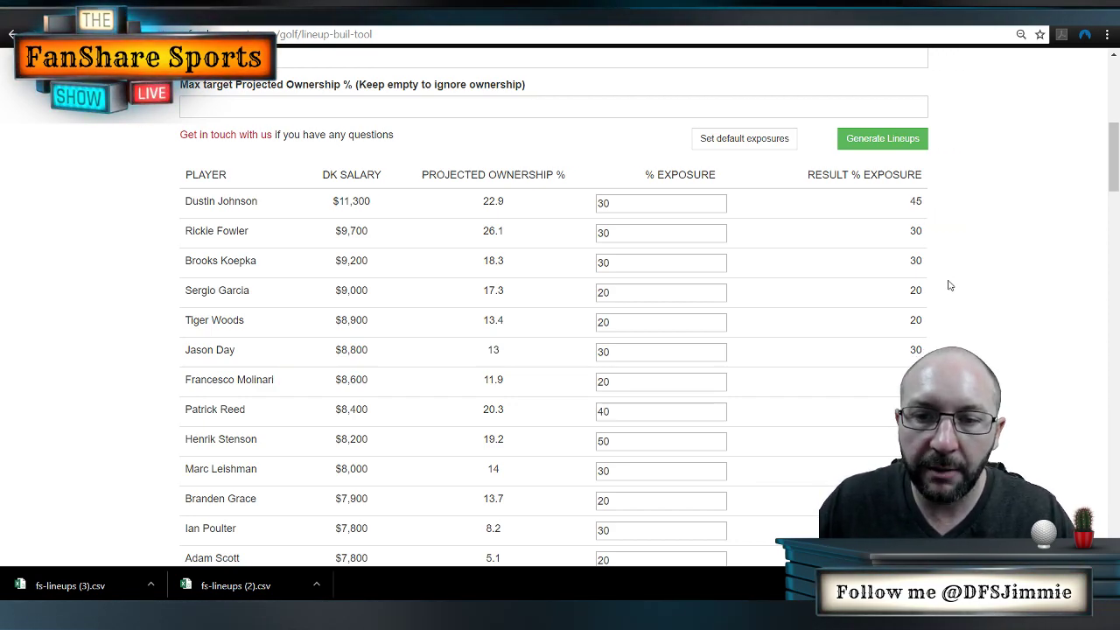
pyautogui.scroll(-2, 950, 289)
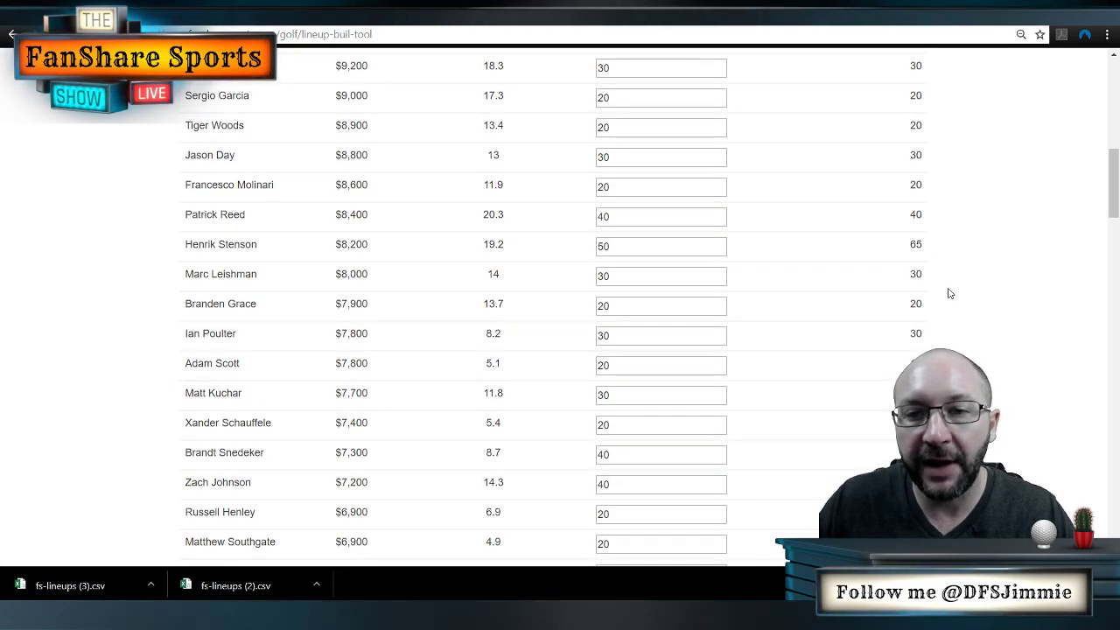
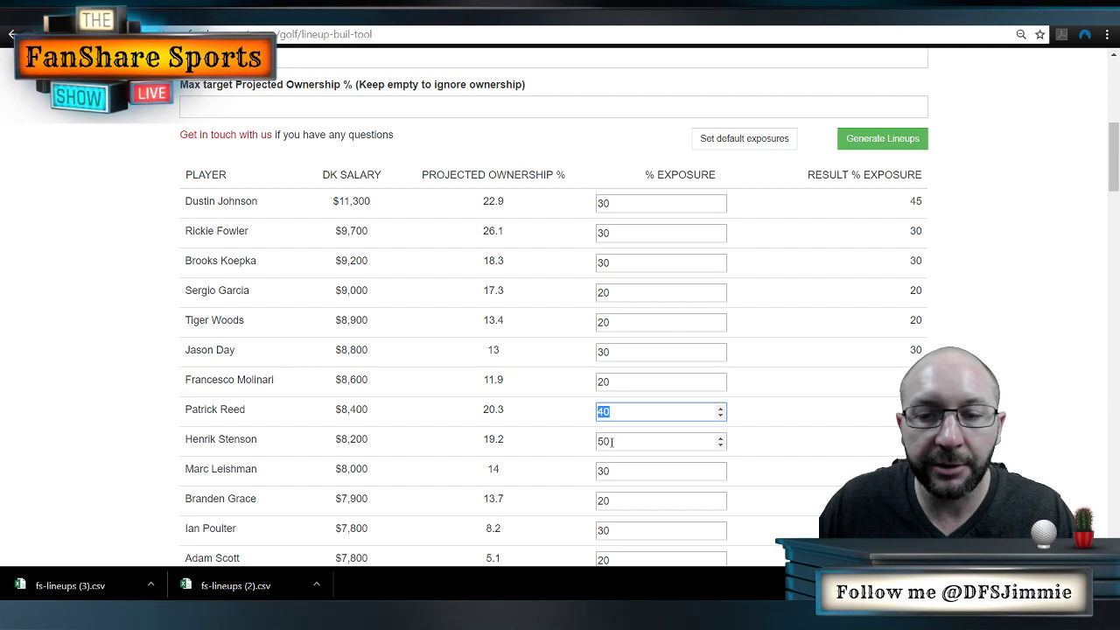
pyautogui.write('5')
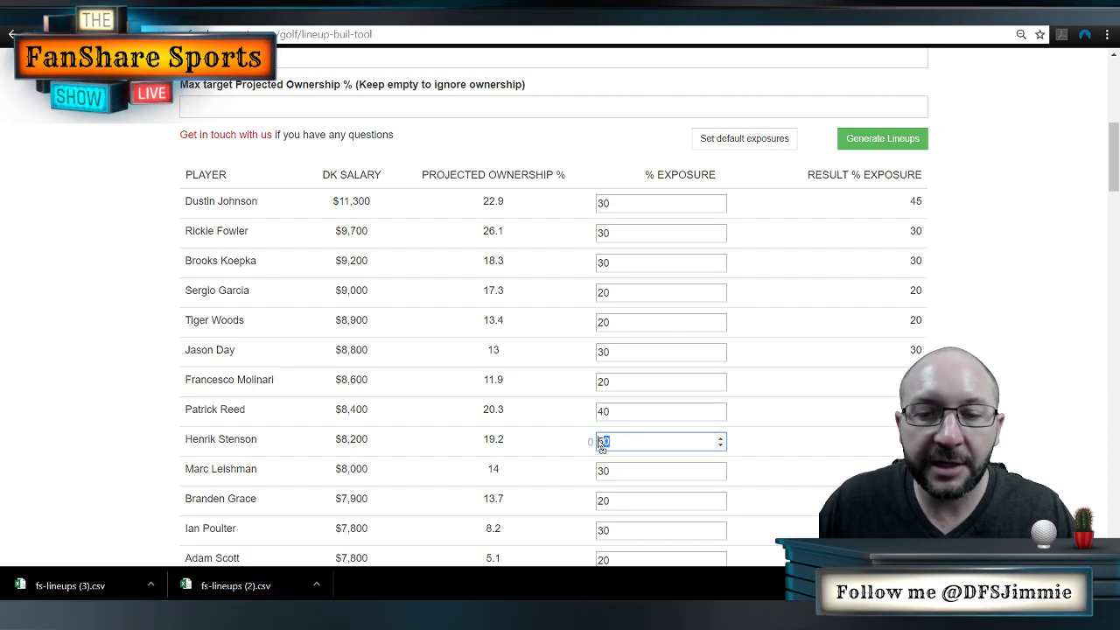
pyautogui.write('0')
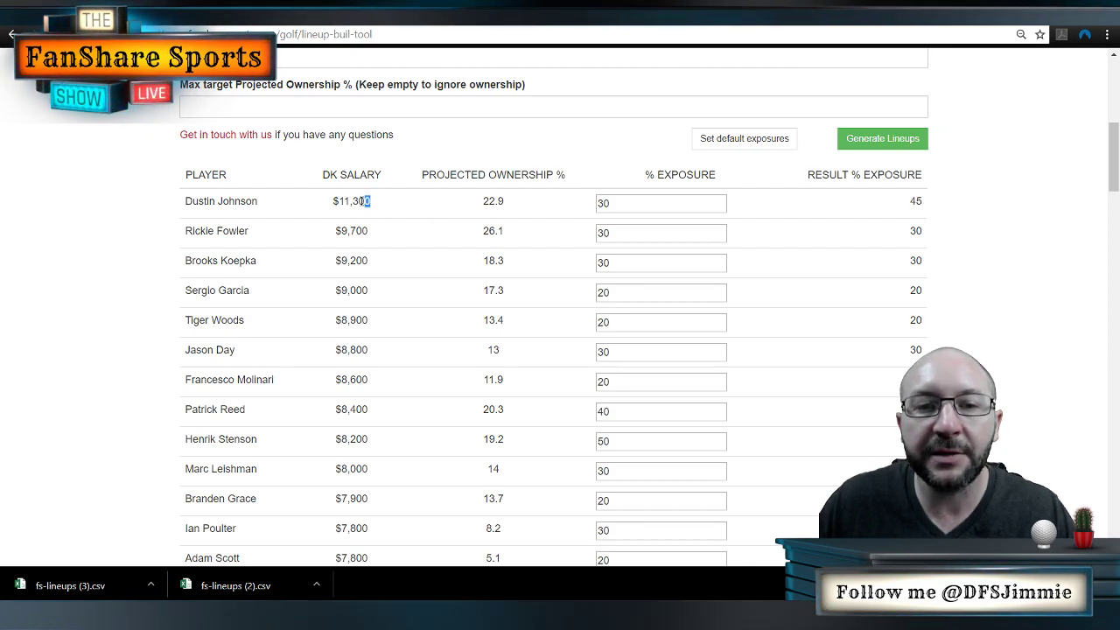
# Highlight Dustin Johnson's DK salary and result exposure, and point out Henrik Stenson's requested exposure.
pyautogui.doubleClick(368, 201)
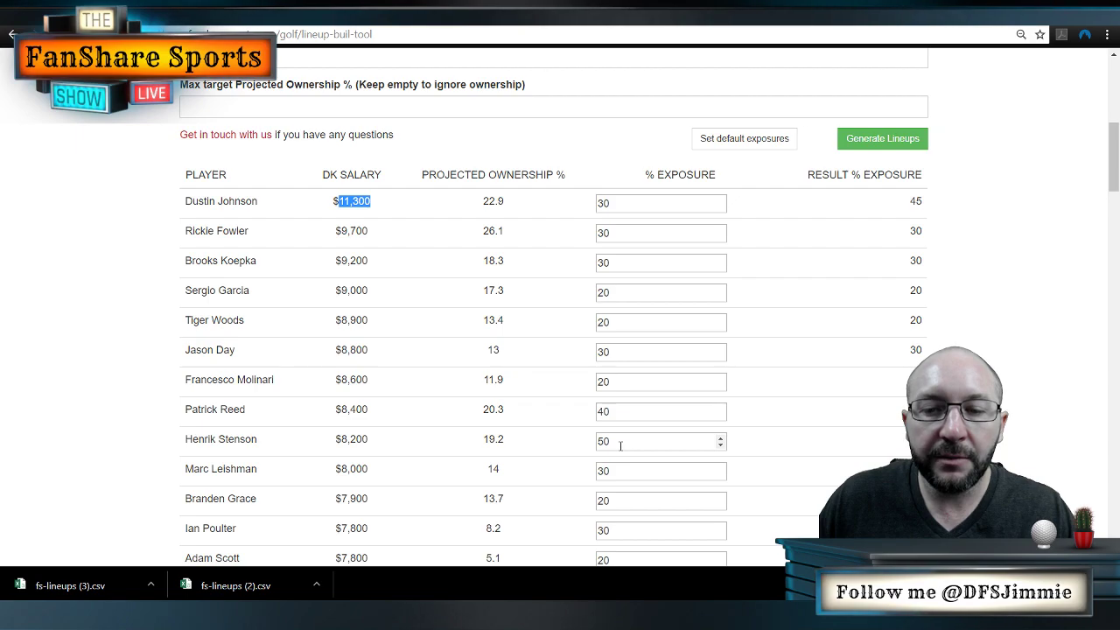
pyautogui.click(623, 442)
pyautogui.click(861, 463)
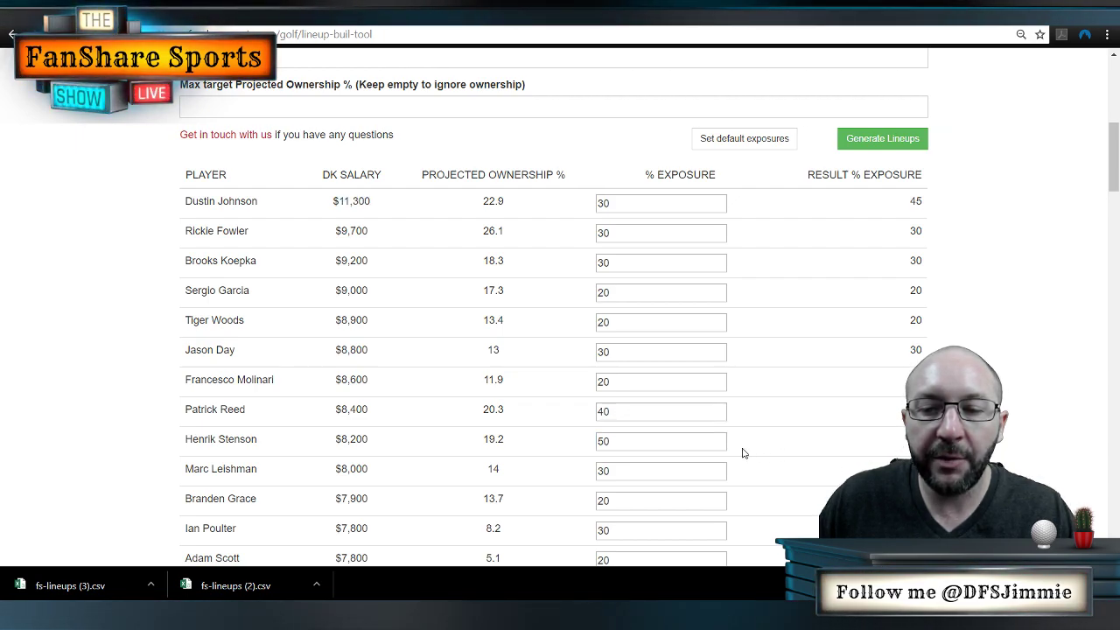
pyautogui.doubleClick(914, 201)
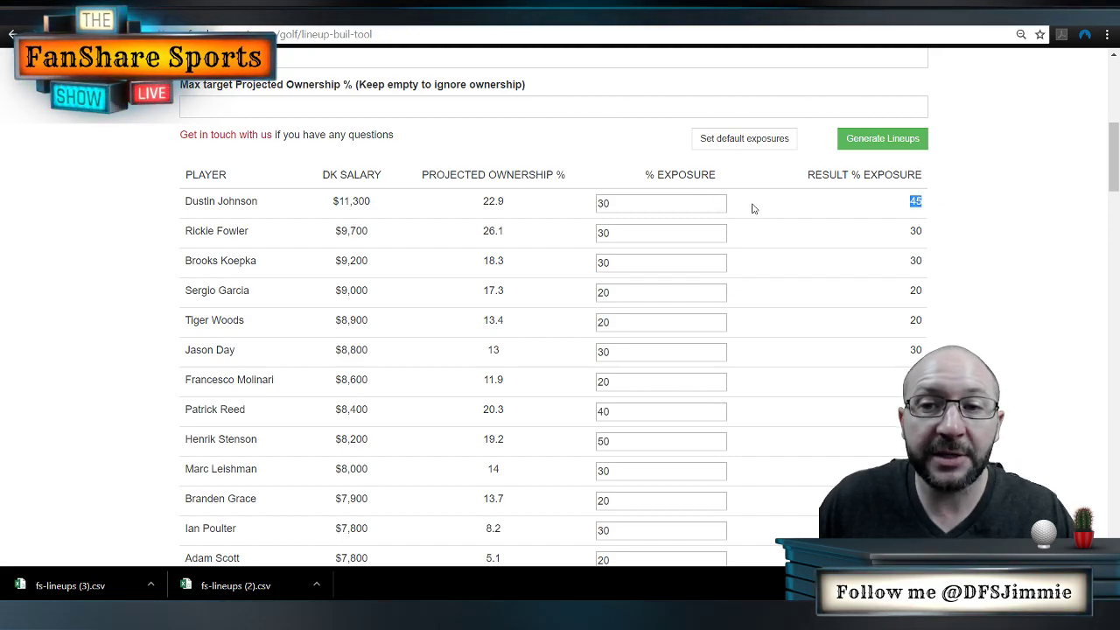
pyautogui.click(927, 206)
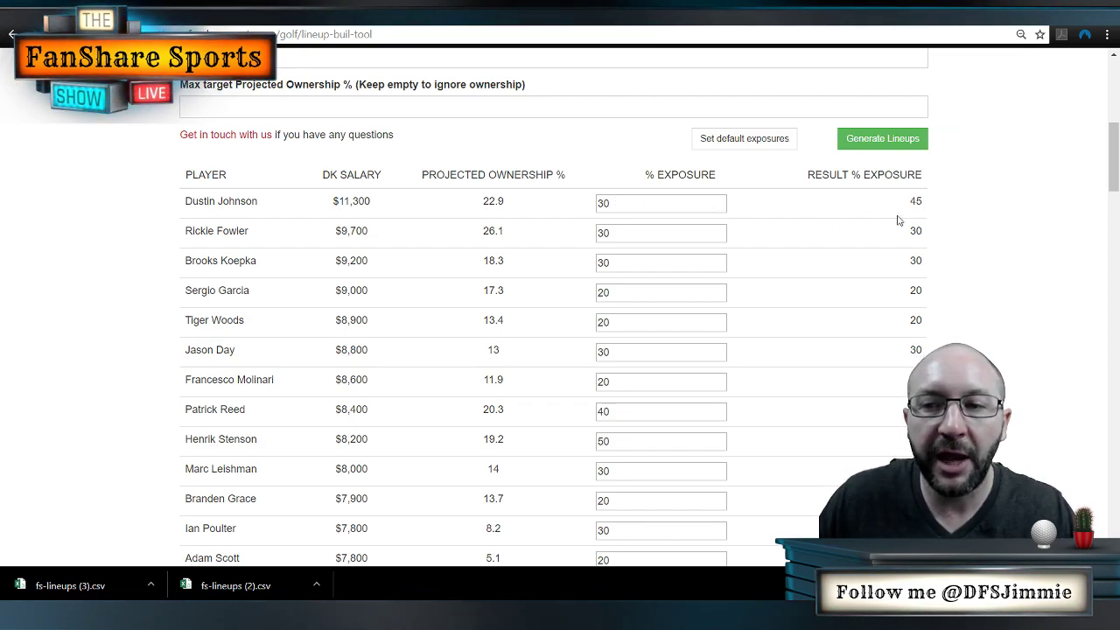
pyautogui.moveTo(928, 204); pyautogui.dragTo(912, 203)
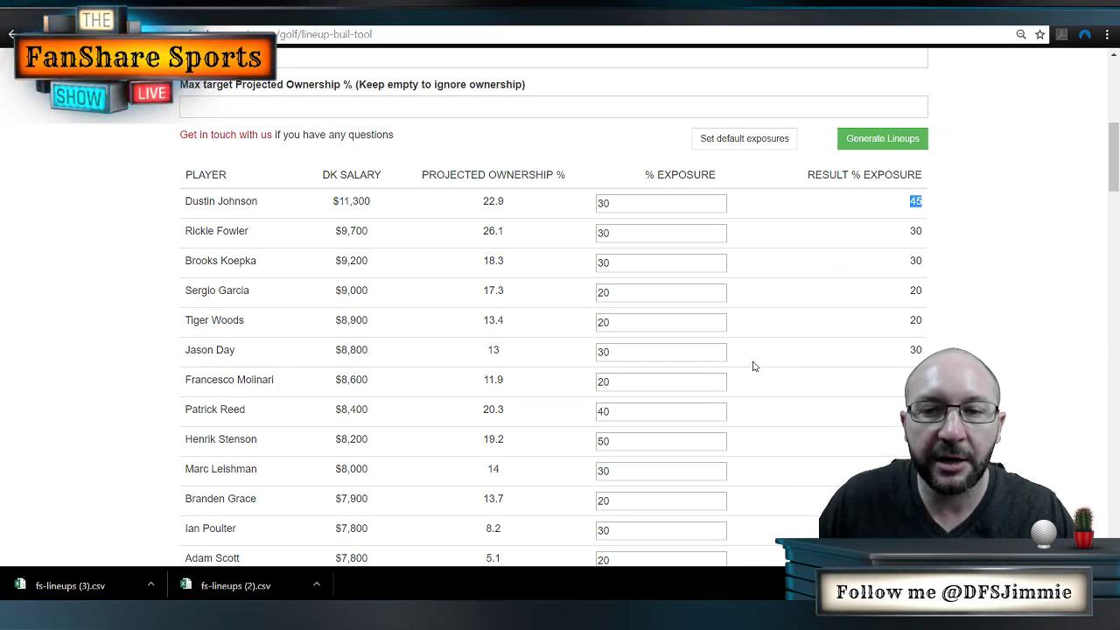
# Examine the requested and resulting exposures of the lower-priced players Stewart Cink, Brandt Snedeker and Zach Johnson.
pyautogui.scroll(-2, 801, 359)
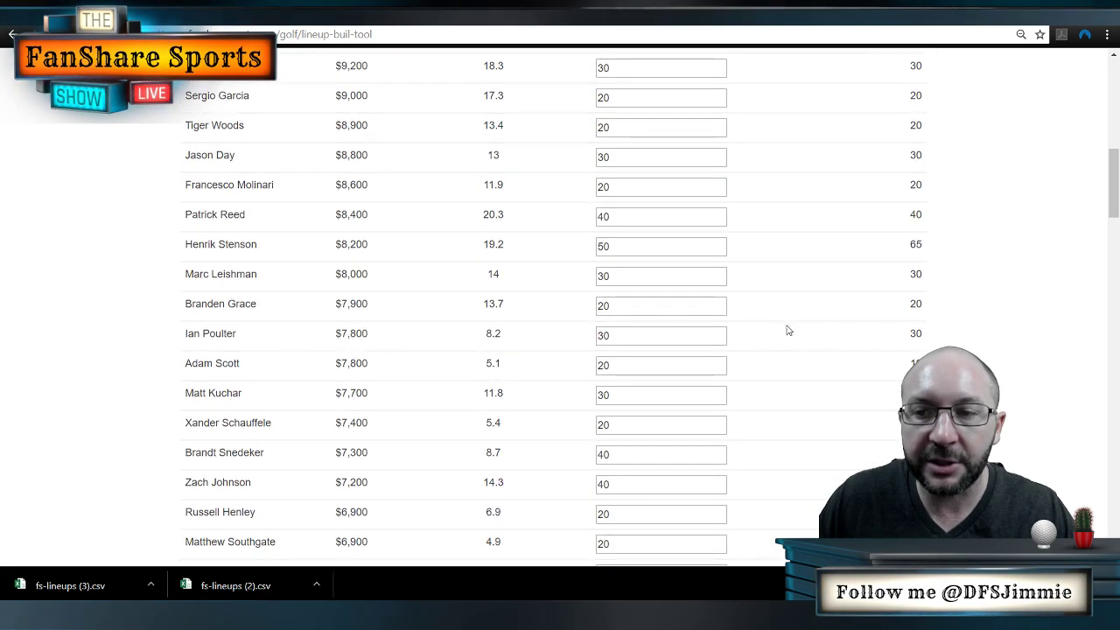
pyautogui.scroll(-2, 790, 335)
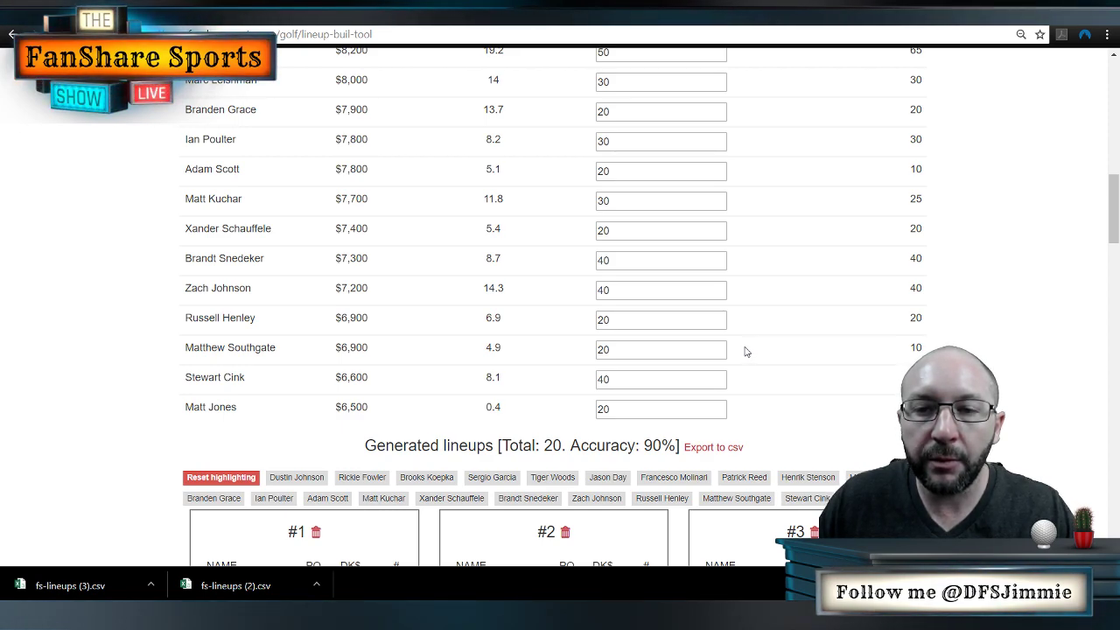
pyautogui.doubleClick(628, 379)
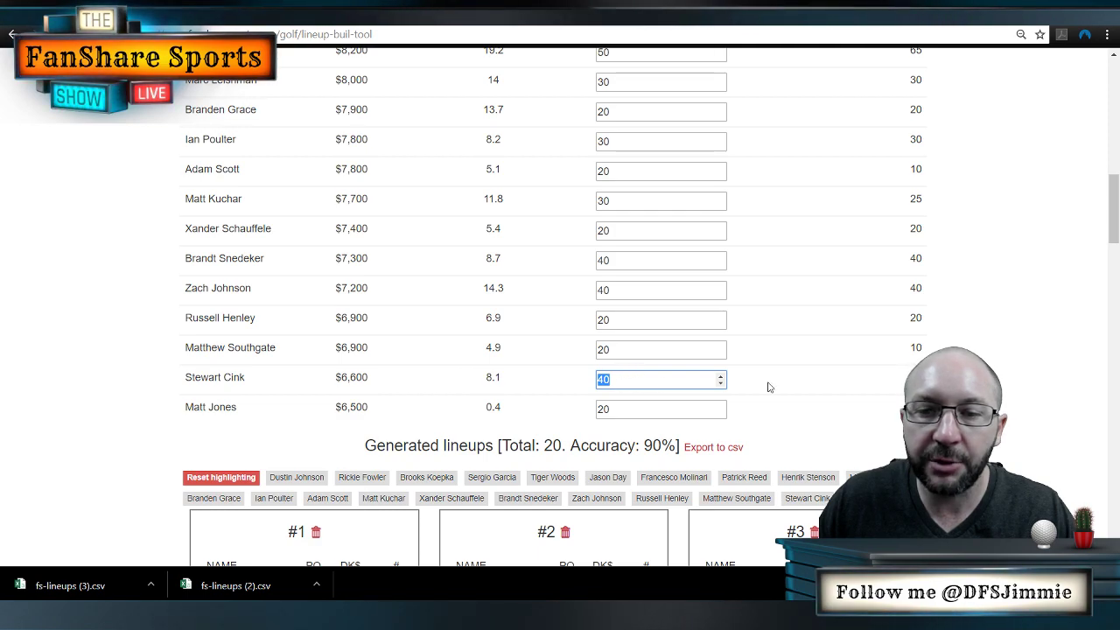
pyautogui.click(738, 387)
pyautogui.click(604, 379)
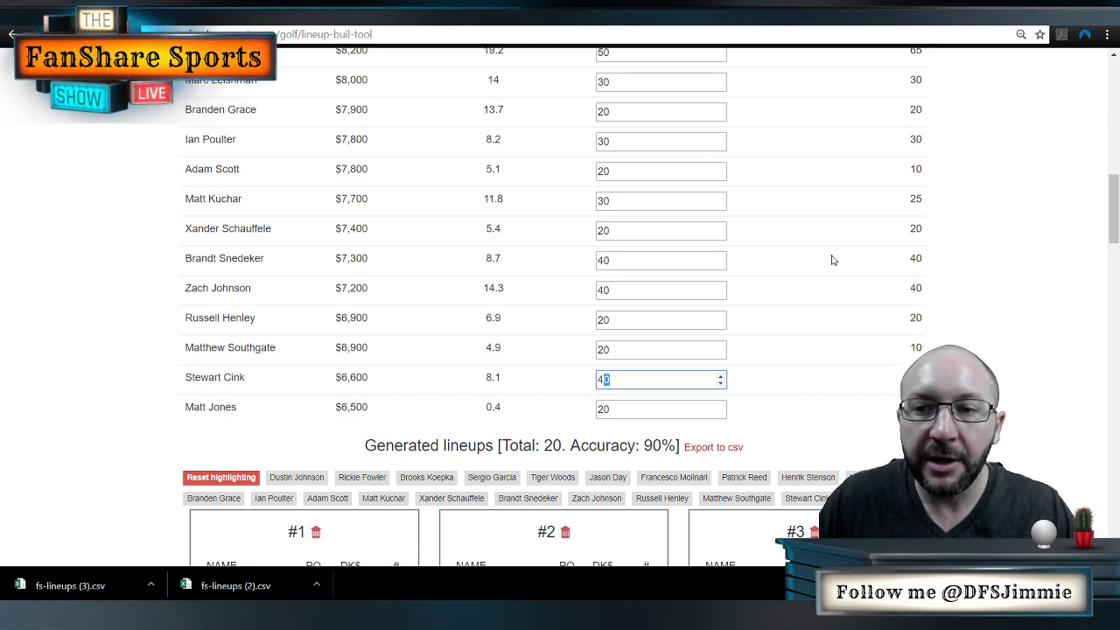
pyautogui.click(918, 258)
pyautogui.doubleClick(915, 288)
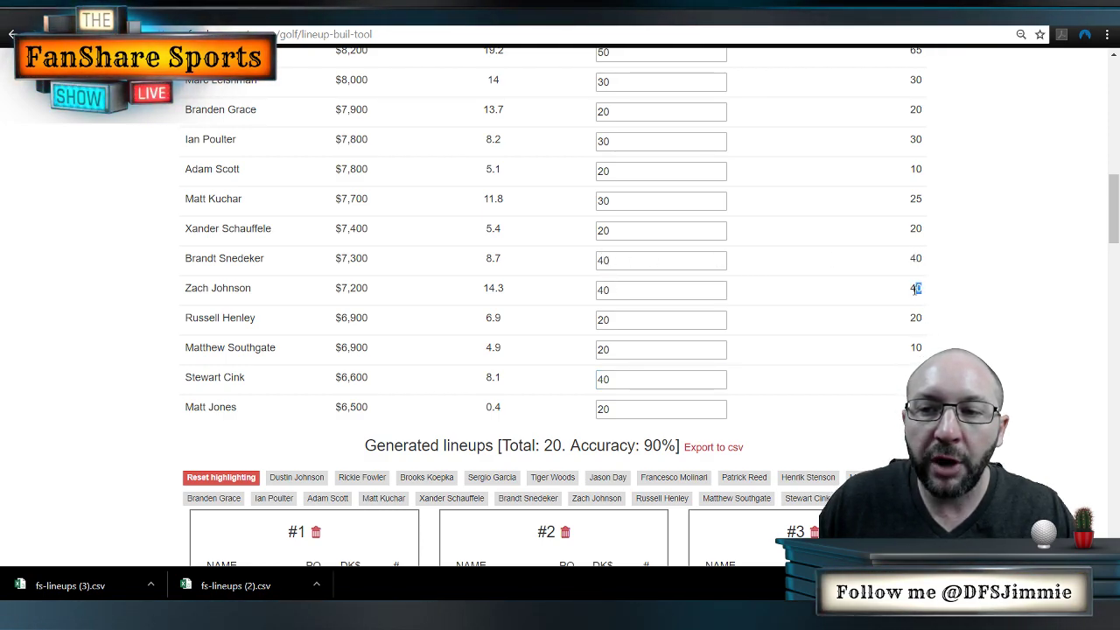
pyautogui.click(628, 259)
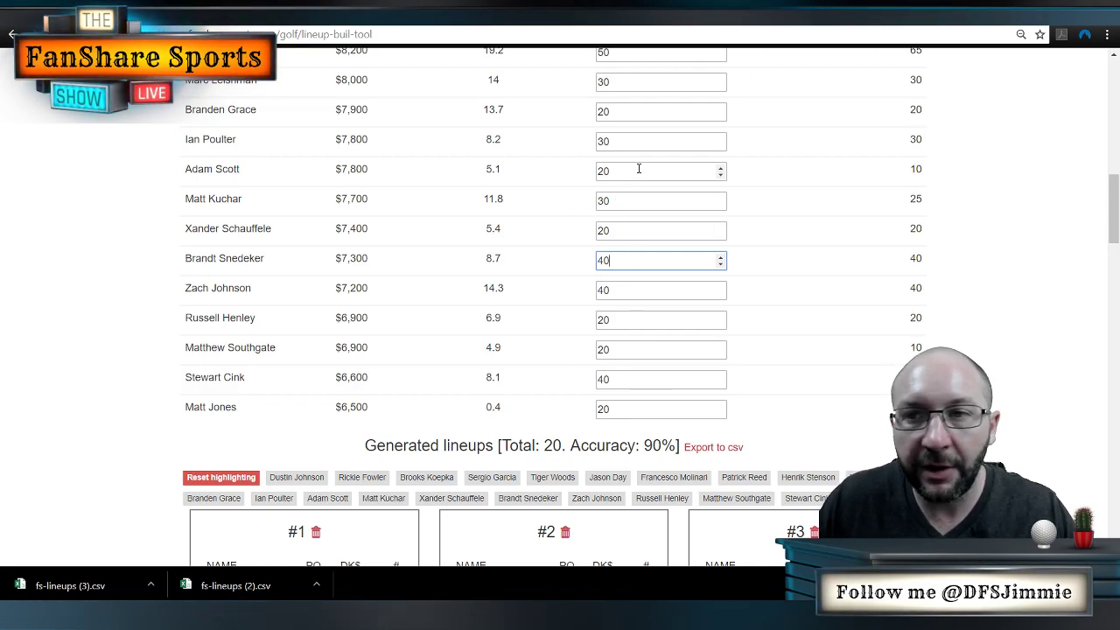
# Highlight the accuracy rating of the generated lineups again.
pyautogui.scroll(-2, 737, 287)
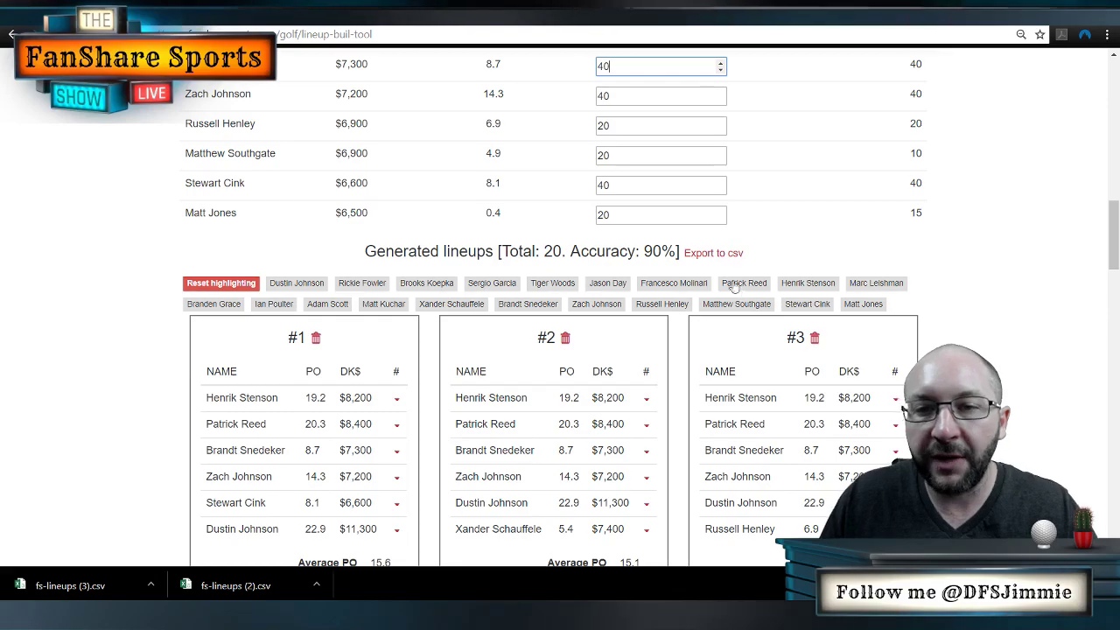
pyautogui.moveTo(678, 251); pyautogui.dragTo(570, 251)
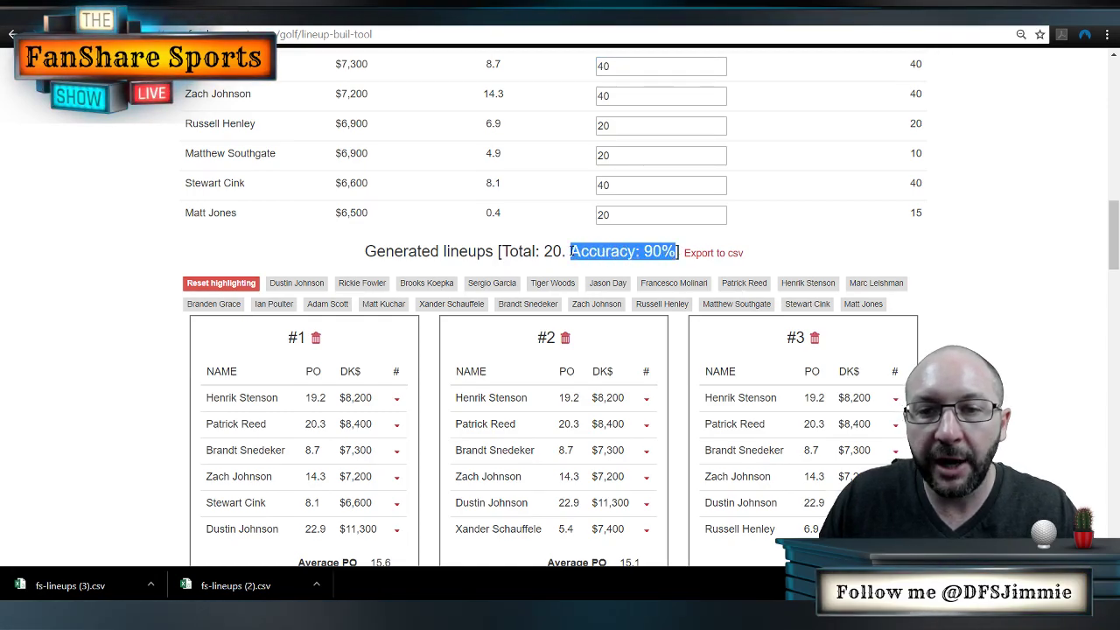
pyautogui.click(814, 246)
# Review the result exposures across the whole player list against the requested percentages.
pyautogui.scroll(2, 903, 245)
pyautogui.scroll(3, 905, 247)
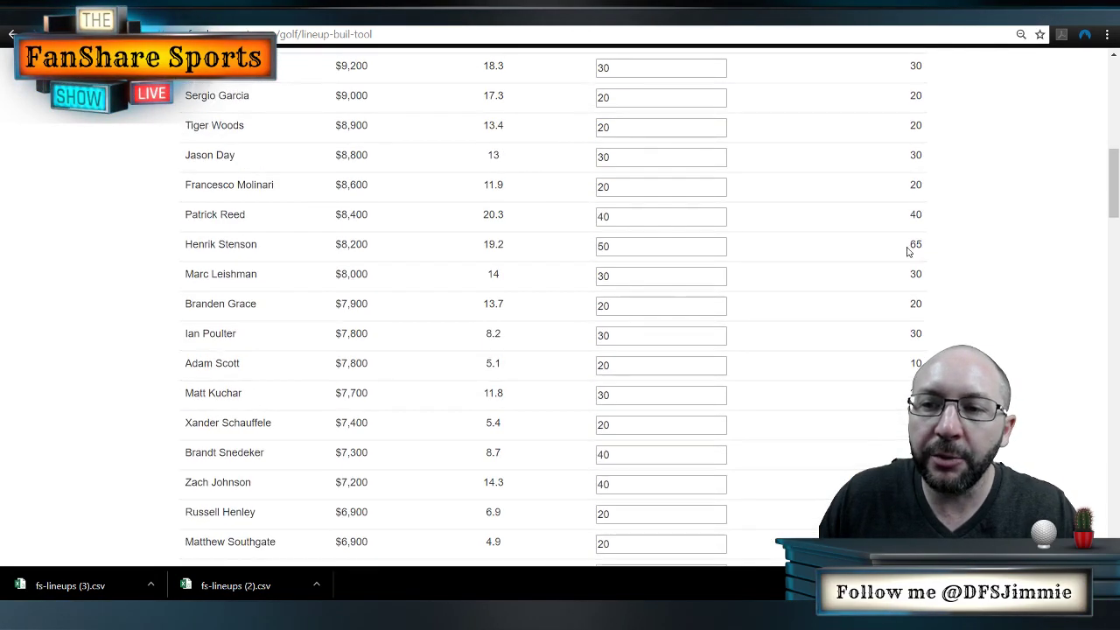
pyautogui.scroll(1, 935, 254)
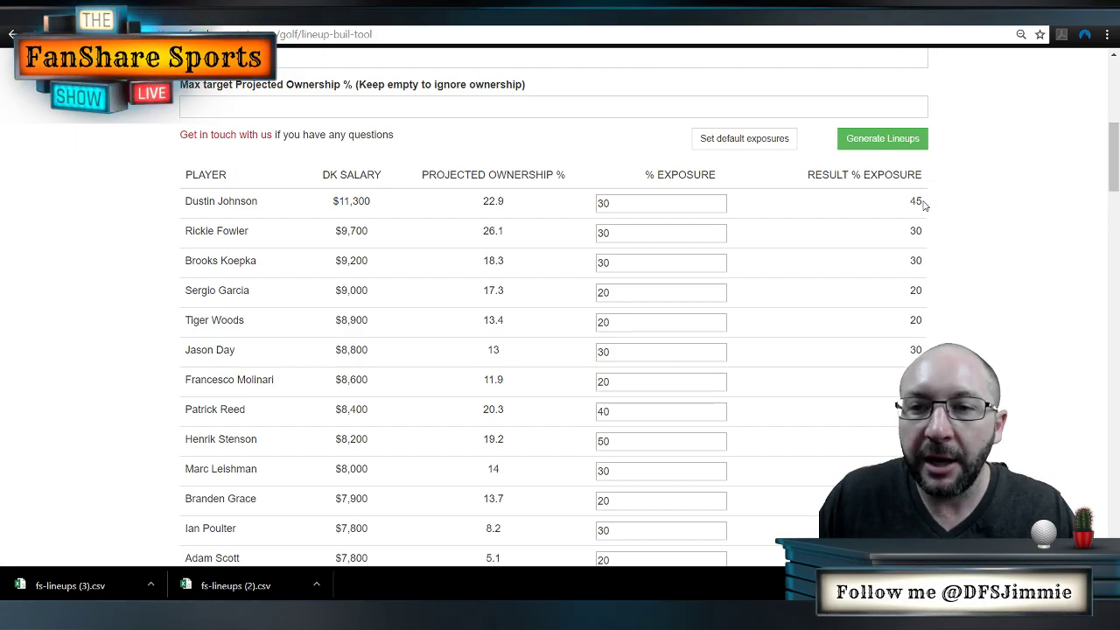
pyautogui.scroll(-5, 737, 282)
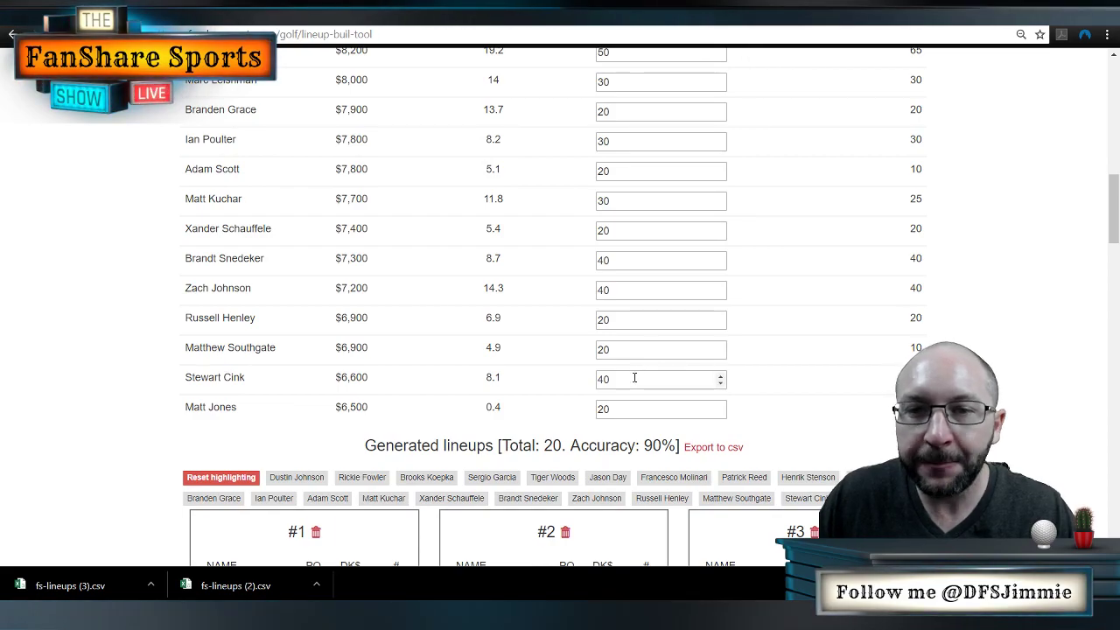
pyautogui.scroll(3, 634, 358)
pyautogui.scroll(3, 628, 262)
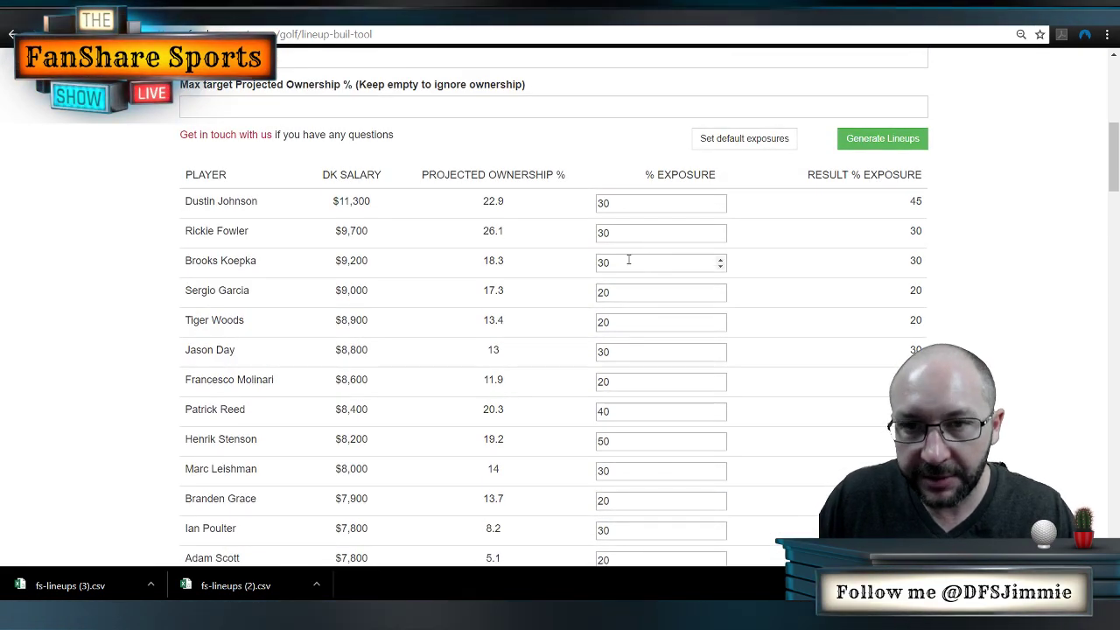
# Compare the requested and resulting exposures down the player list with the first generated lineups.
pyautogui.scroll(-3, 634, 367)
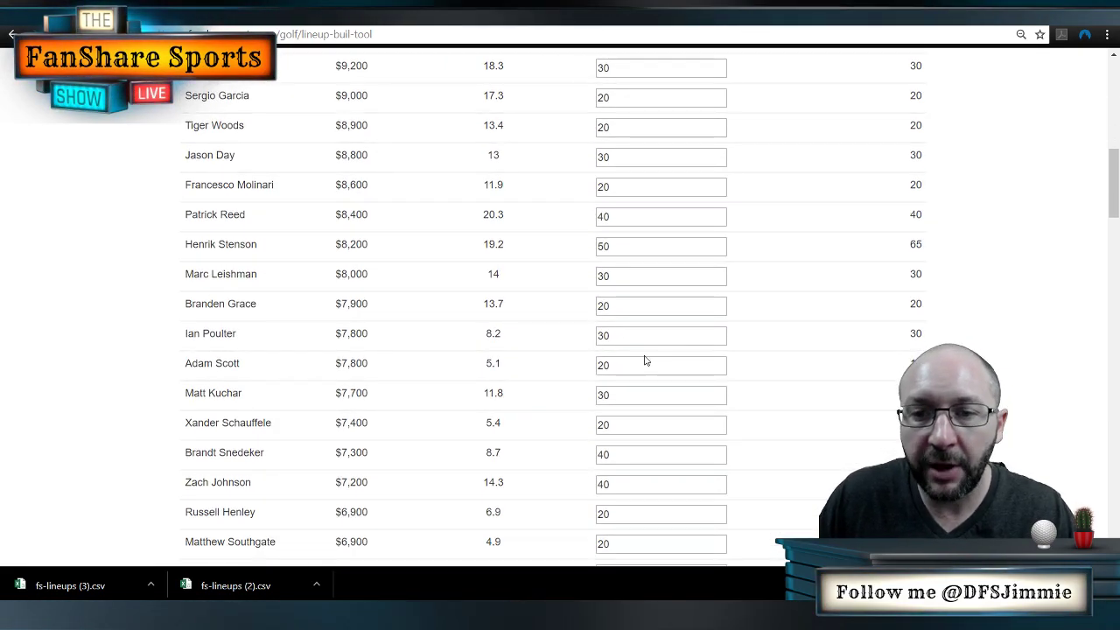
pyautogui.scroll(-3, 756, 374)
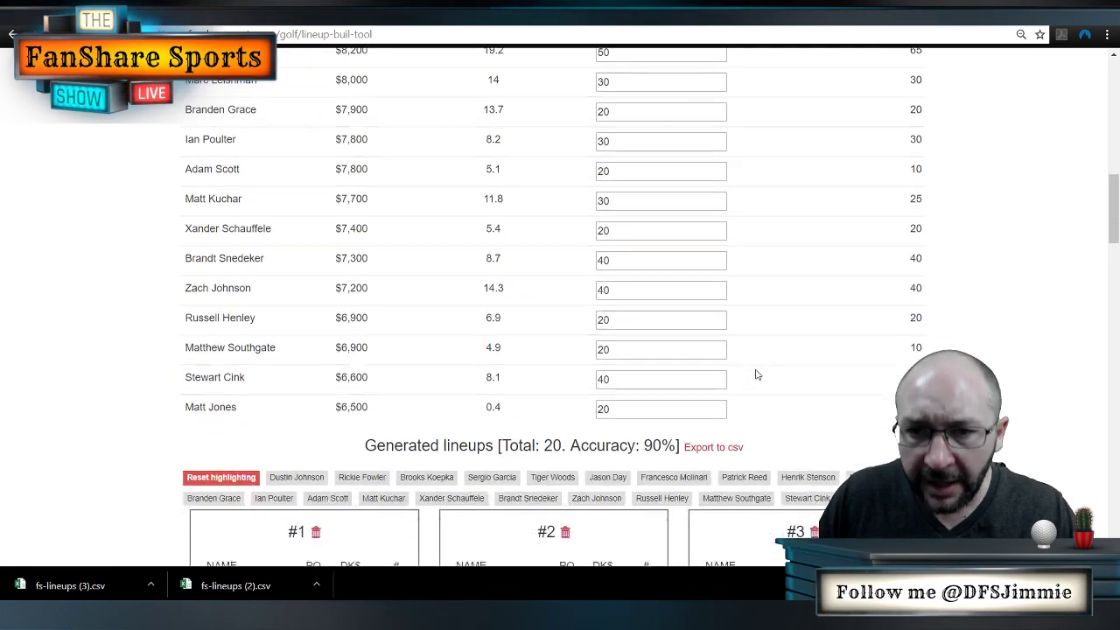
pyautogui.scroll(-3, 757, 369)
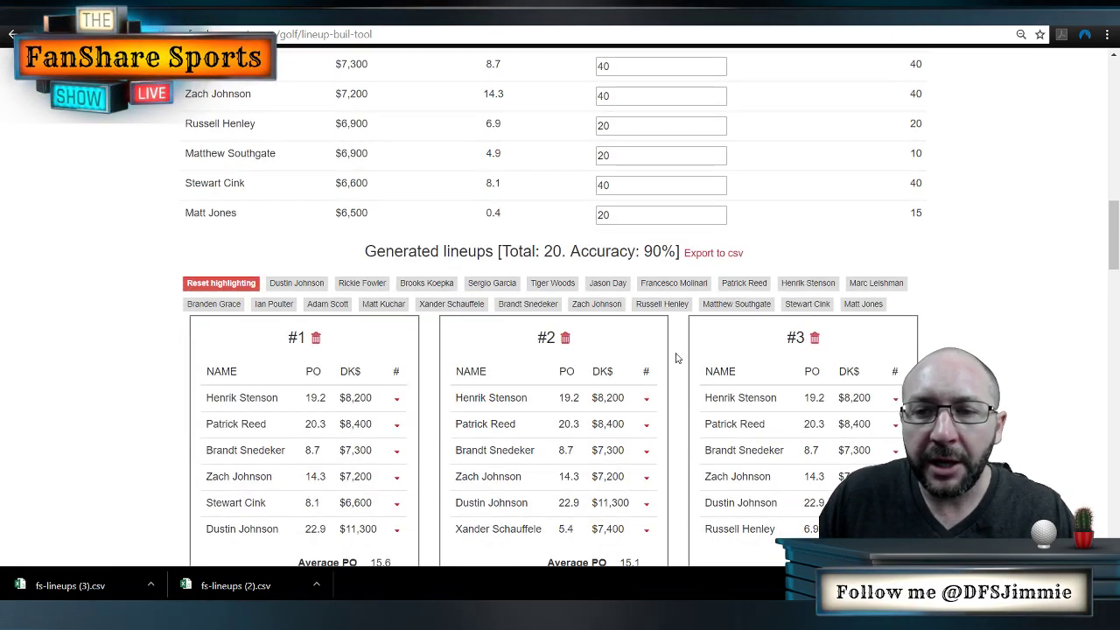
pyautogui.scroll(3, 676, 356)
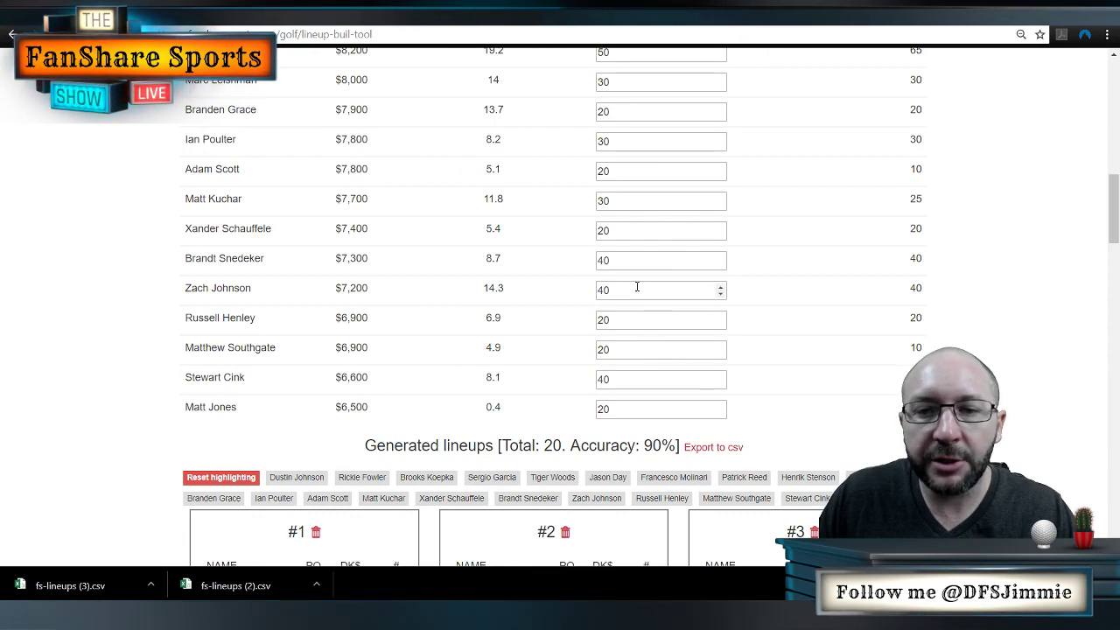
pyautogui.scroll(3, 627, 290)
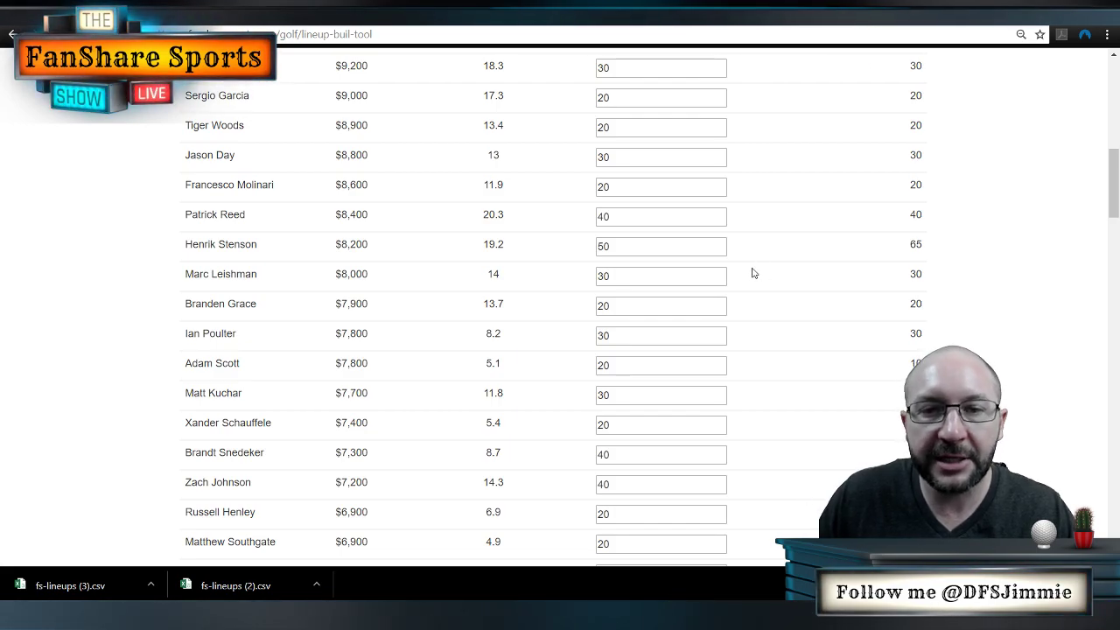
pyautogui.scroll(-6, 755, 280)
pyautogui.scroll(-3, 927, 295)
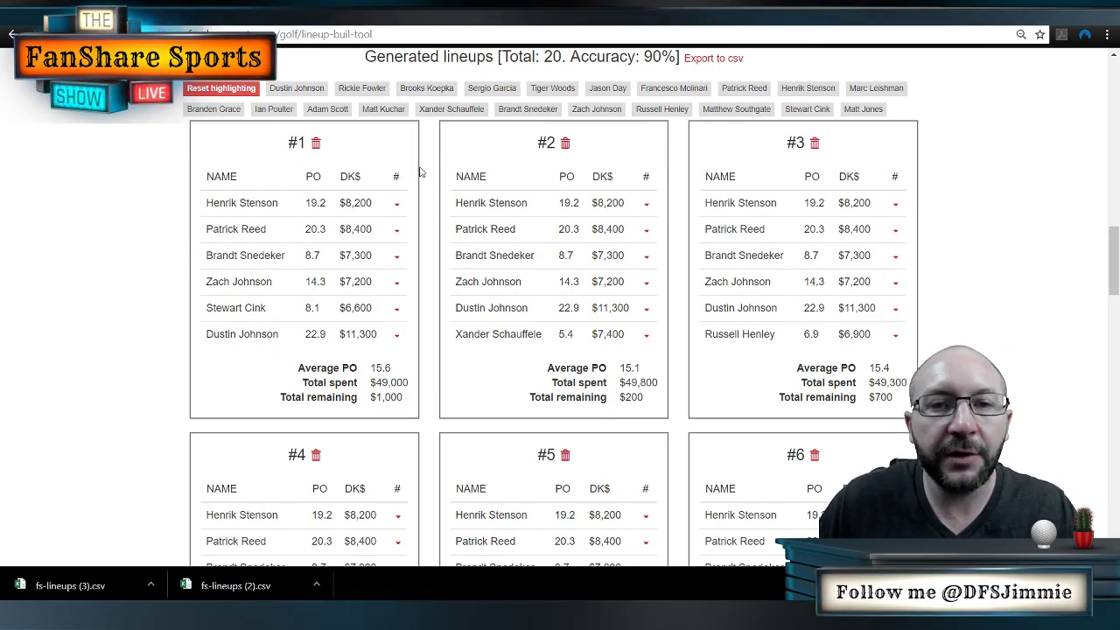
# Highlight Dustin Johnson, Zach Johnson and Brooks Koepka throughout the generated lineups.
pyautogui.click(297, 88)
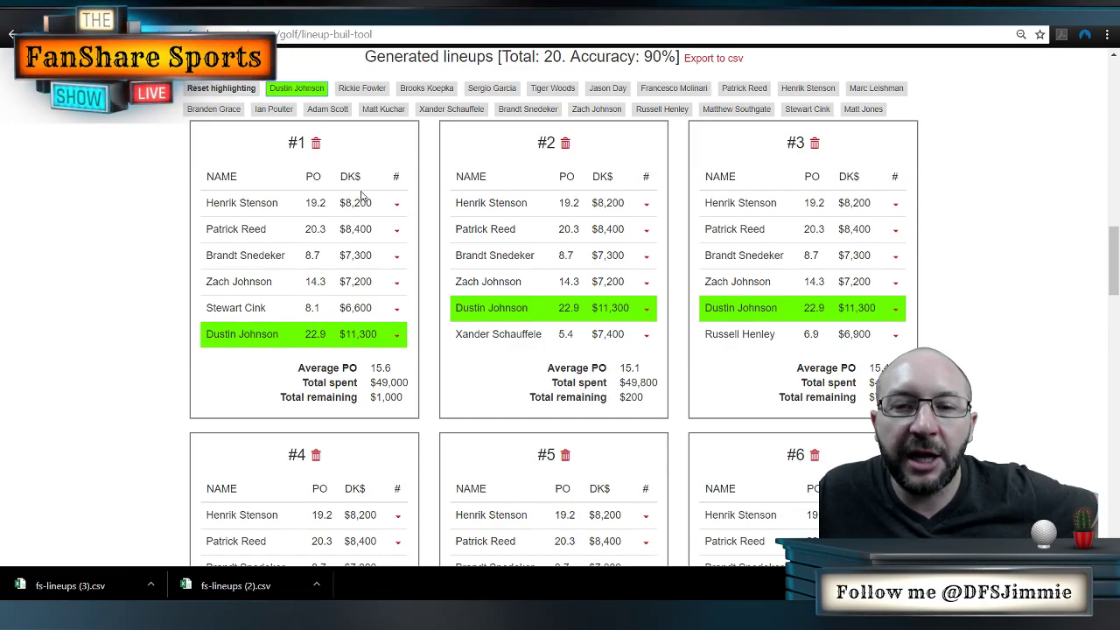
pyautogui.scroll(-4, 647, 311)
pyautogui.scroll(8, 649, 316)
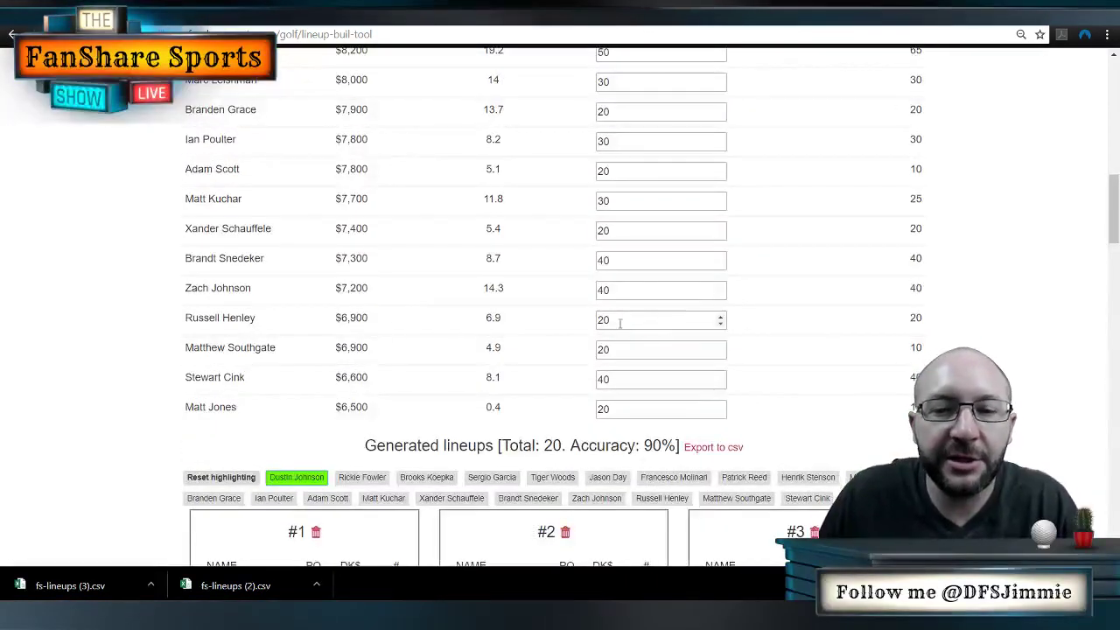
pyautogui.scroll(-2, 550, 312)
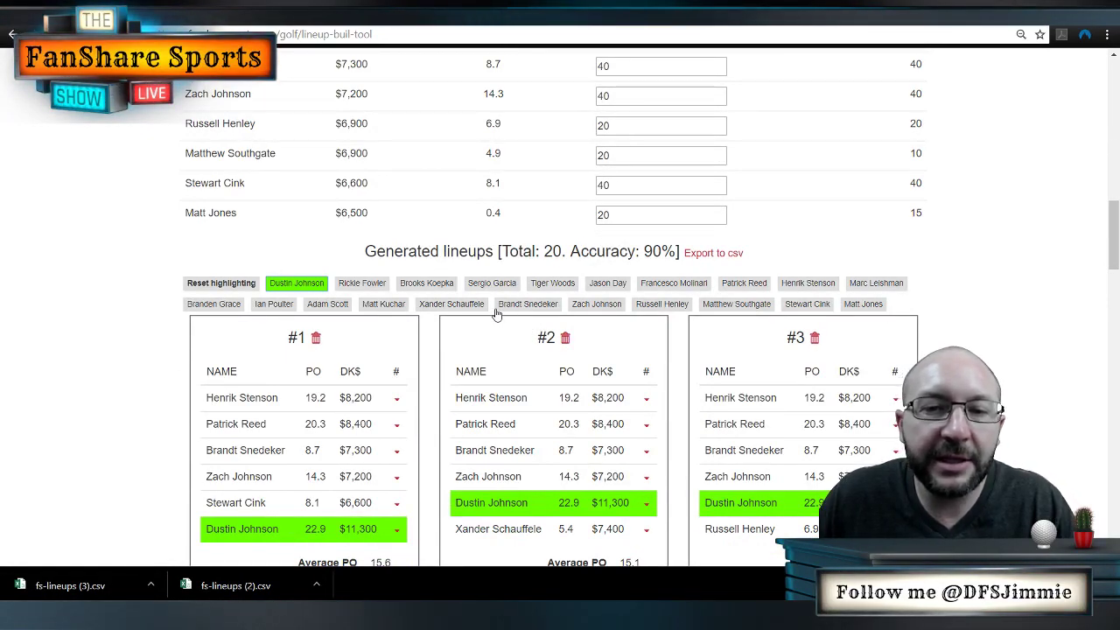
pyautogui.click(595, 306)
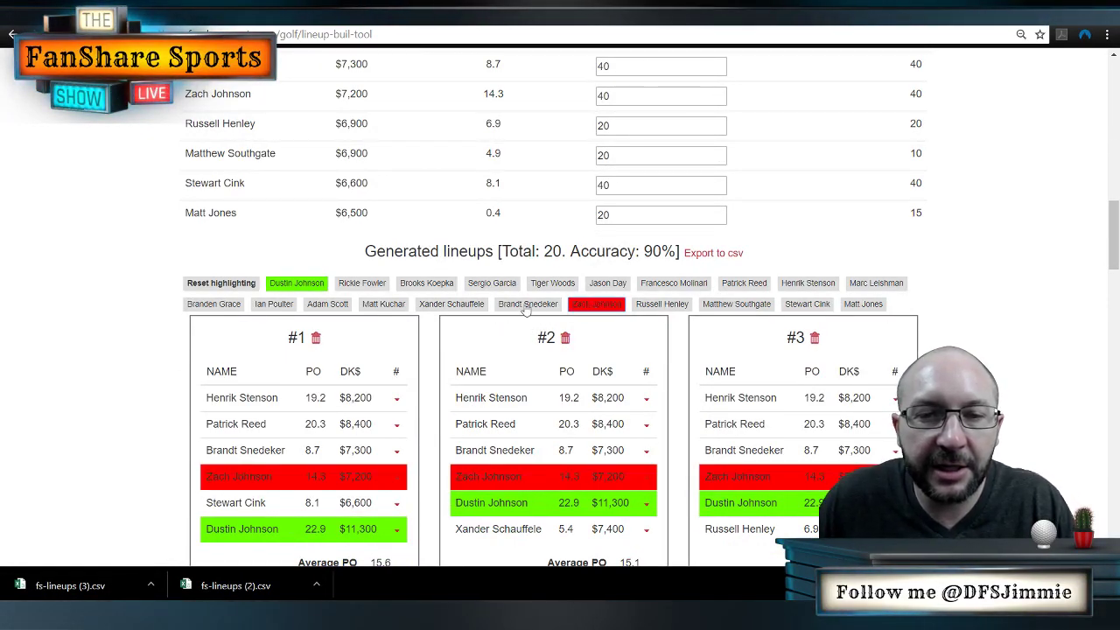
pyautogui.click(427, 285)
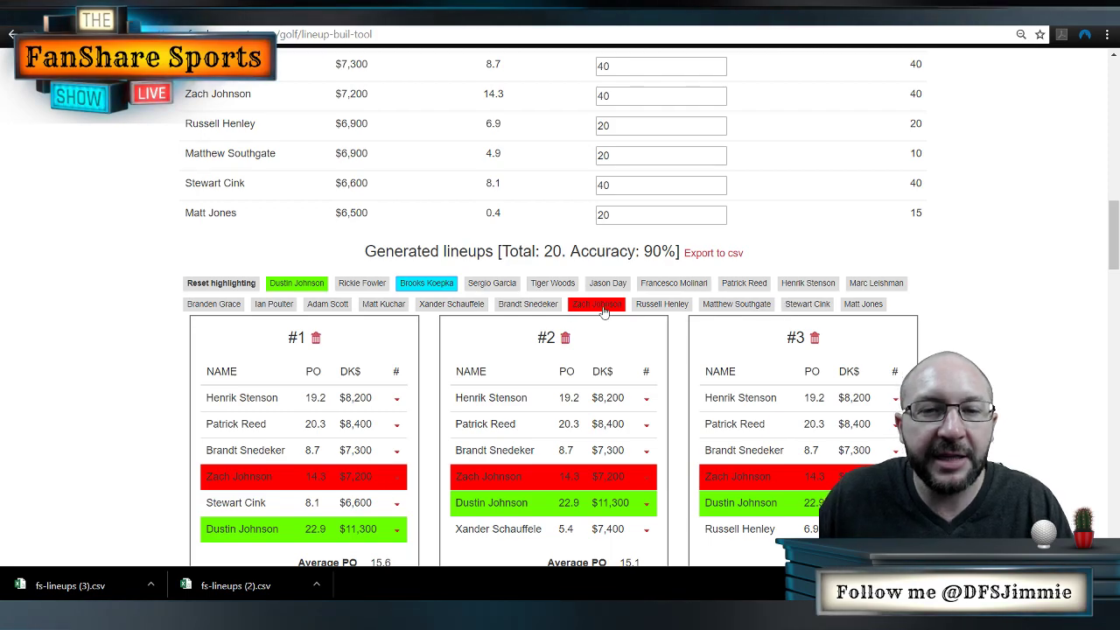
# Examine how the three highlighted players are distributed and combined across the generated lineups.
pyautogui.scroll(-2, 739, 295)
pyautogui.scroll(-2, 517, 183)
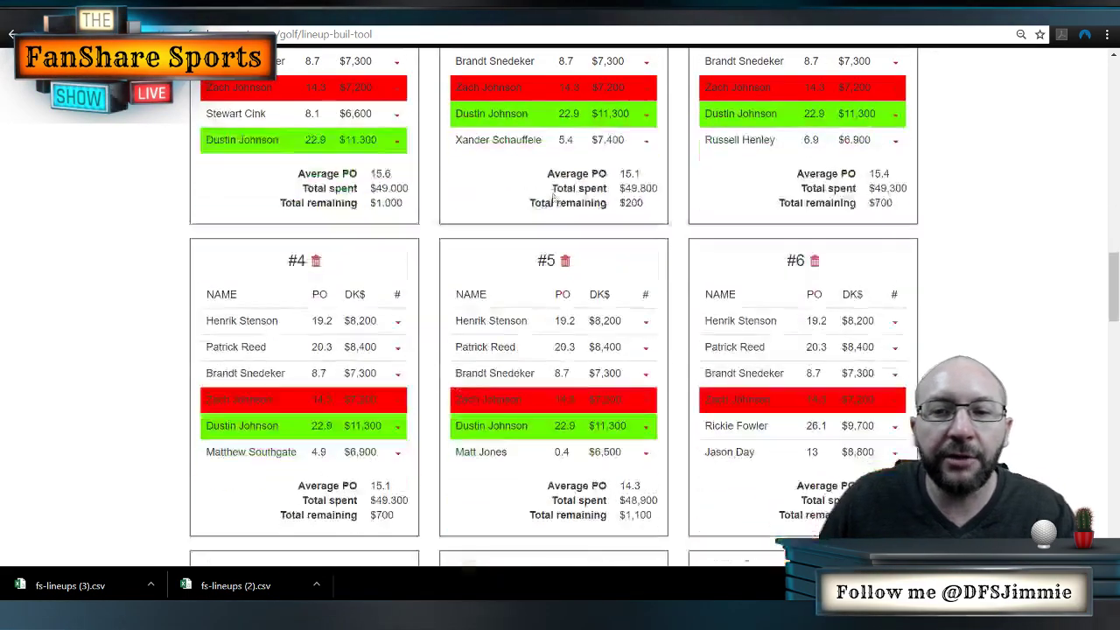
pyautogui.scroll(-10, 542, 201)
pyautogui.scroll(-10, 563, 210)
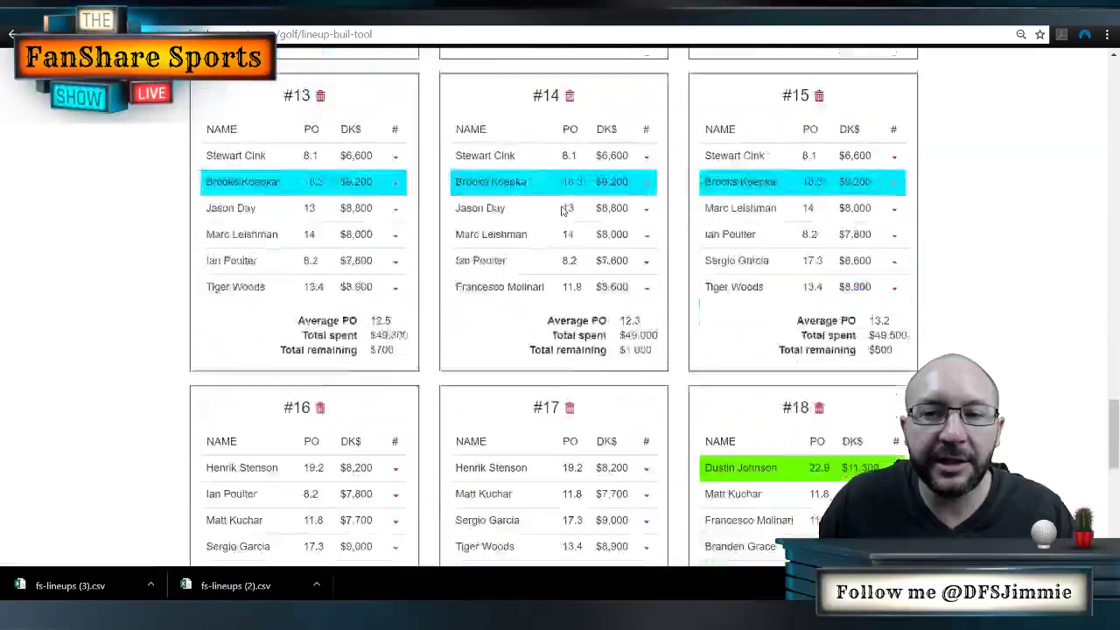
pyautogui.scroll(12, 562, 210)
pyautogui.scroll(-10, 563, 211)
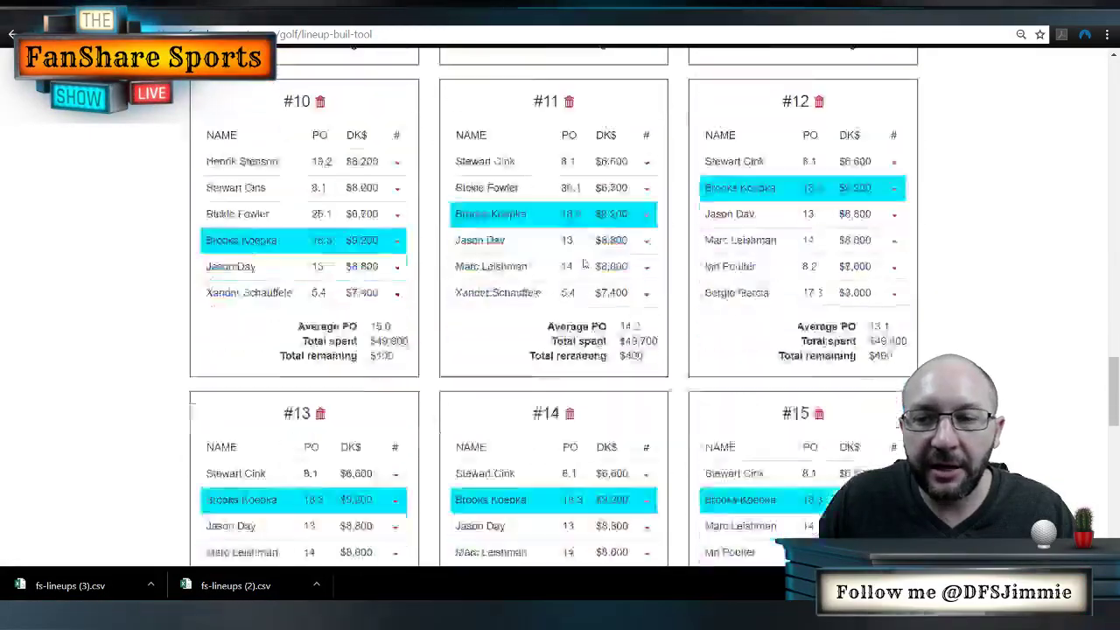
pyautogui.scroll(8, 584, 266)
pyautogui.scroll(12, 584, 266)
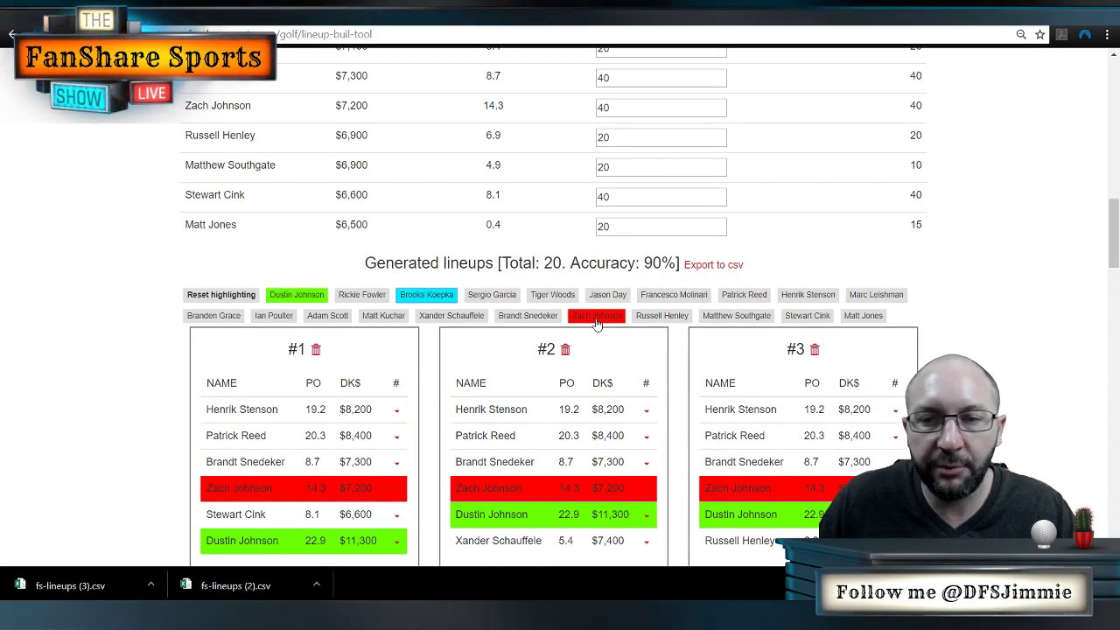
pyautogui.scroll(-15, 596, 324)
pyautogui.scroll(10, 597, 318)
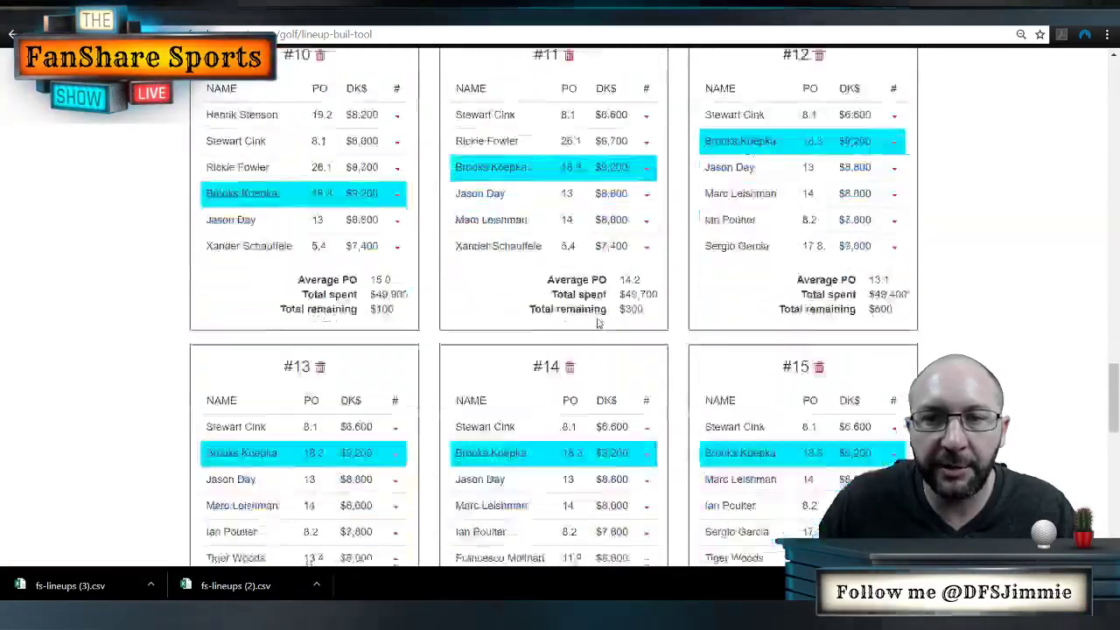
pyautogui.scroll(10, 597, 323)
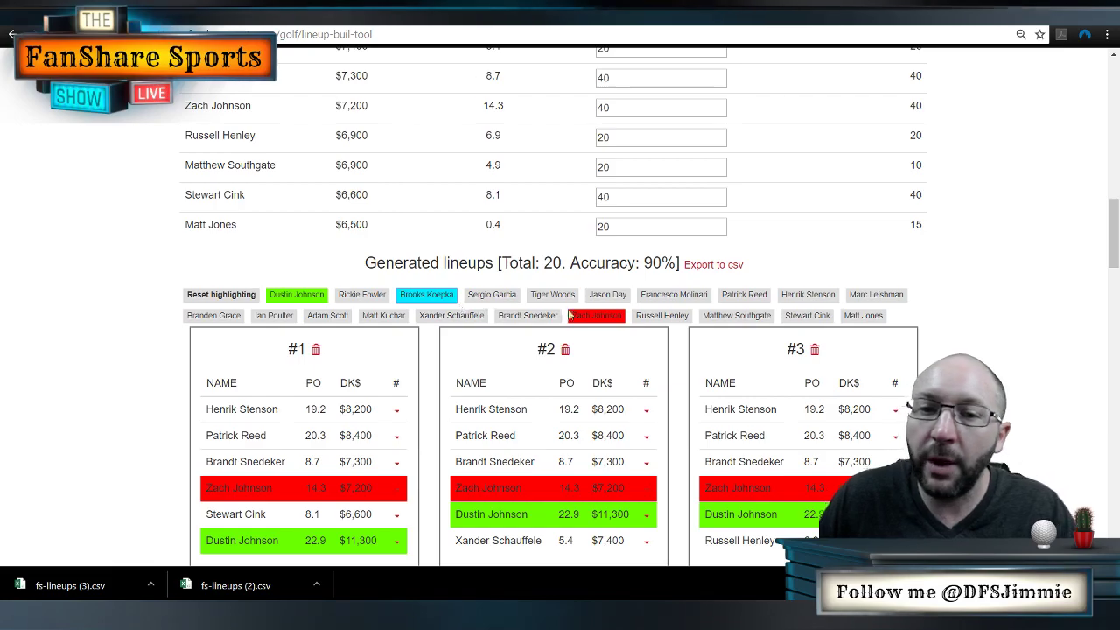
pyautogui.scroll(-6, 598, 324)
pyautogui.scroll(5, 382, 231)
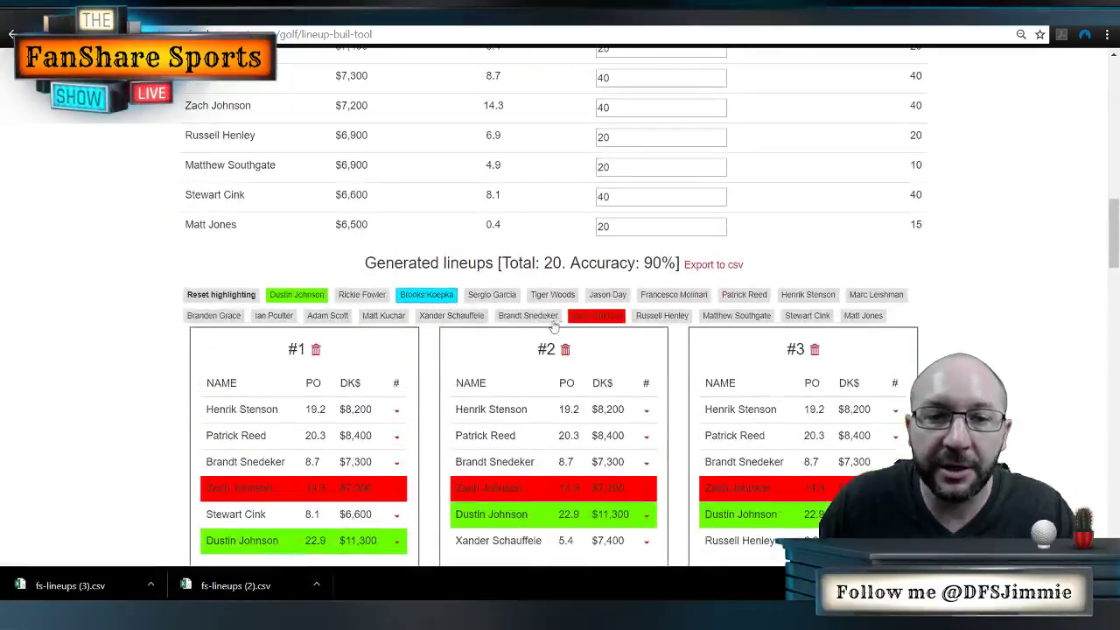
# View the replacement players offered for Henrik Stenson in lineup #1 and check back with the exposure table.
pyautogui.scroll(-1, 382, 231)
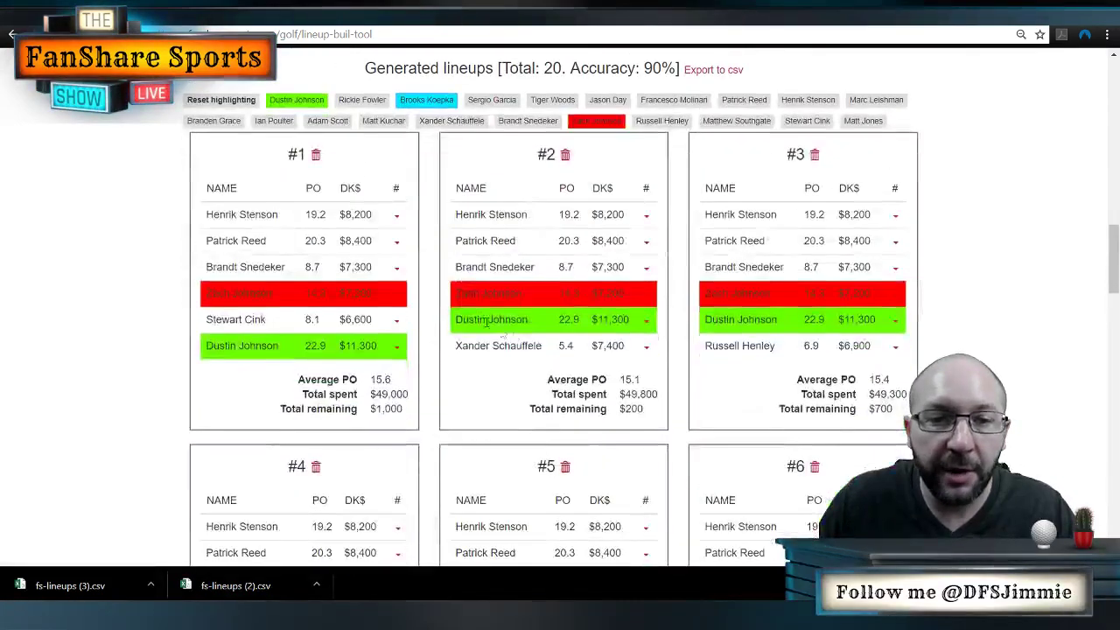
pyautogui.click(397, 219)
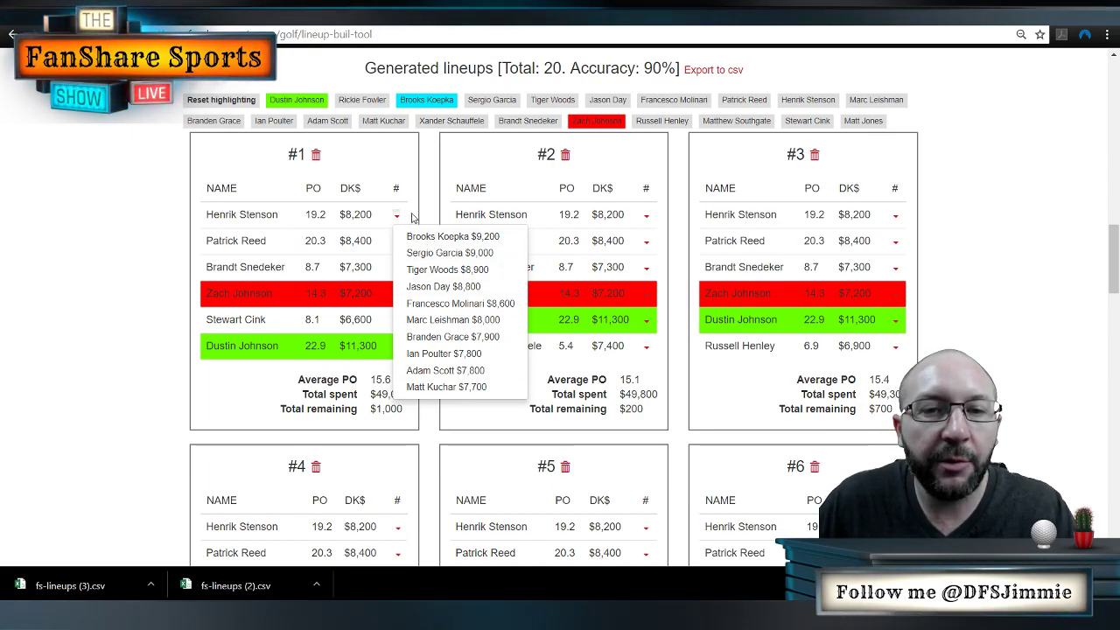
pyautogui.click(404, 220)
pyautogui.scroll(10, 415, 217)
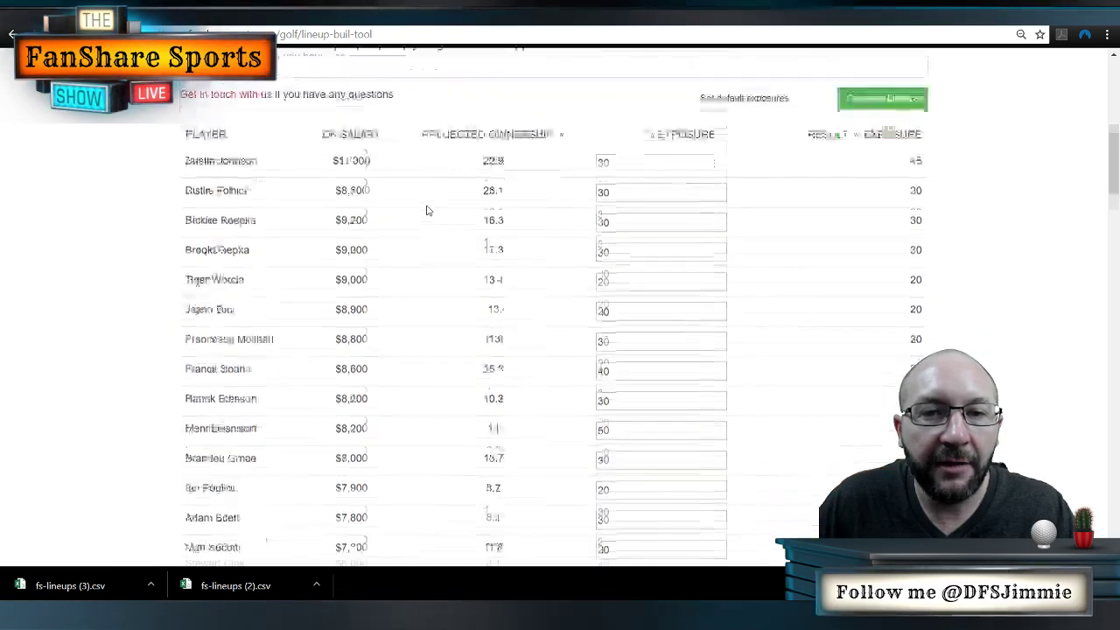
pyautogui.scroll(-12, 414, 217)
pyautogui.scroll(4, 412, 217)
pyautogui.scroll(-2, 412, 216)
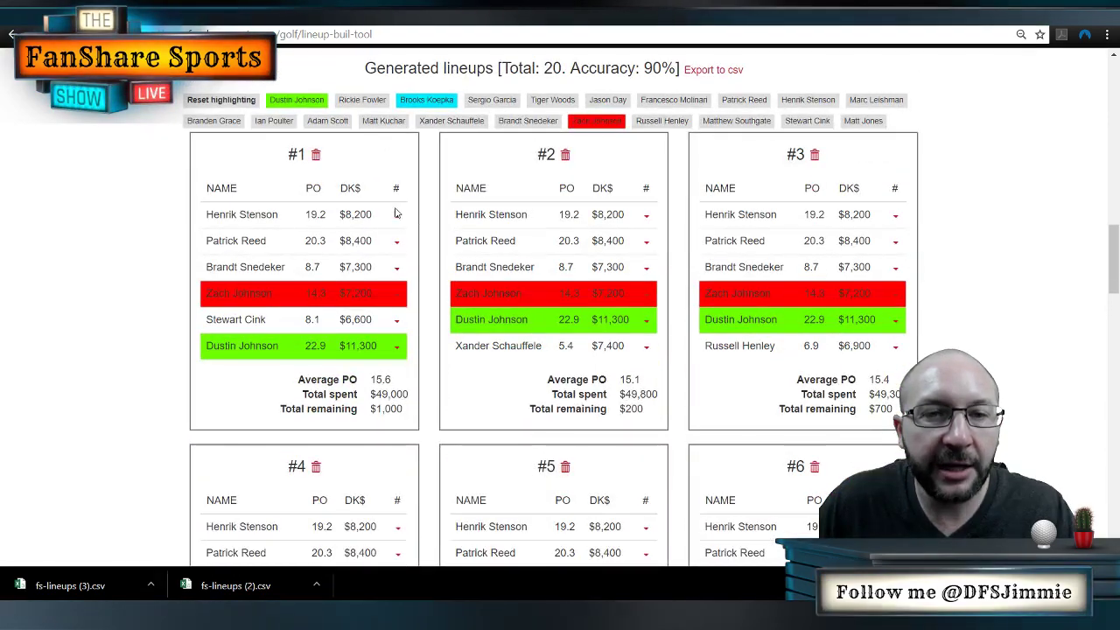
# Replace Henrik Stenson with Brooks Koepka in lineup #1 and point out the lineup's average projected ownership.
pyautogui.click(398, 220)
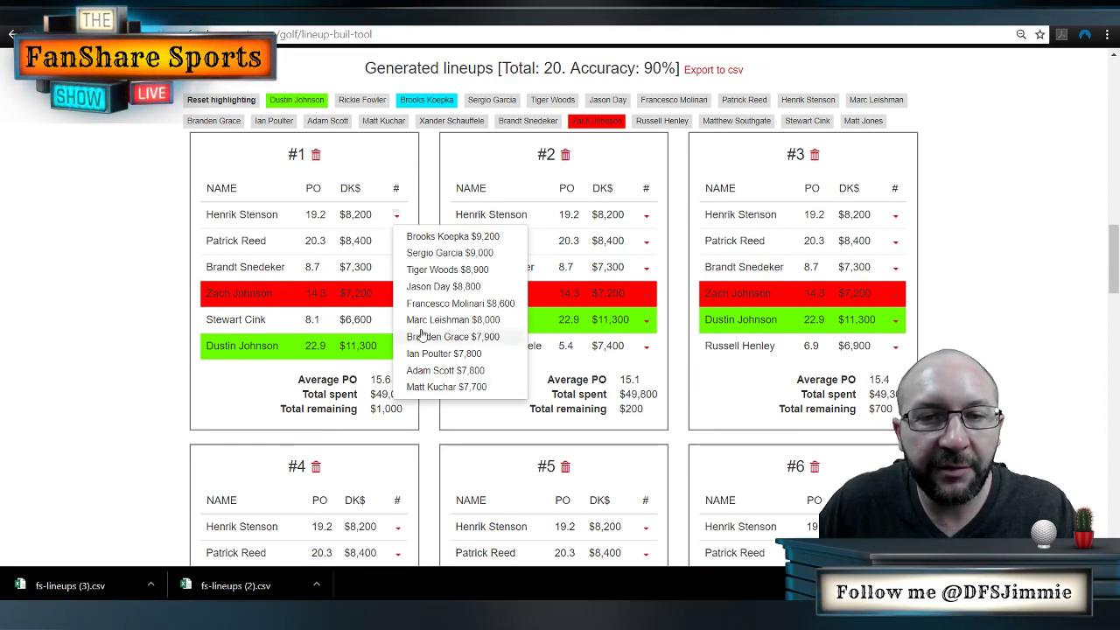
pyautogui.click(427, 243)
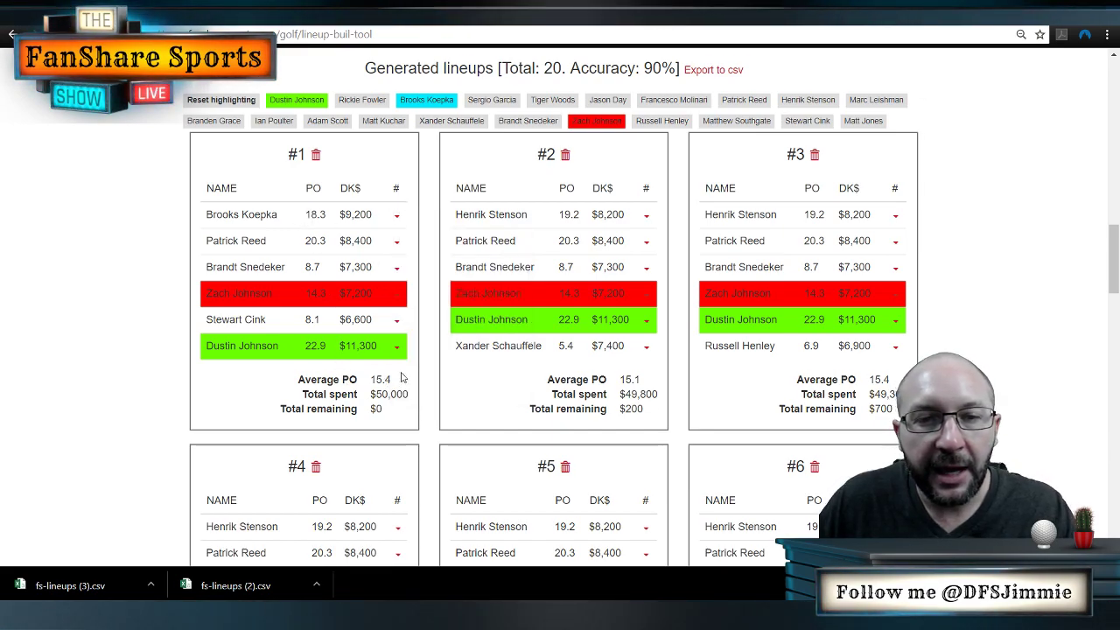
pyautogui.moveTo(405, 398); pyautogui.dragTo(370, 379)
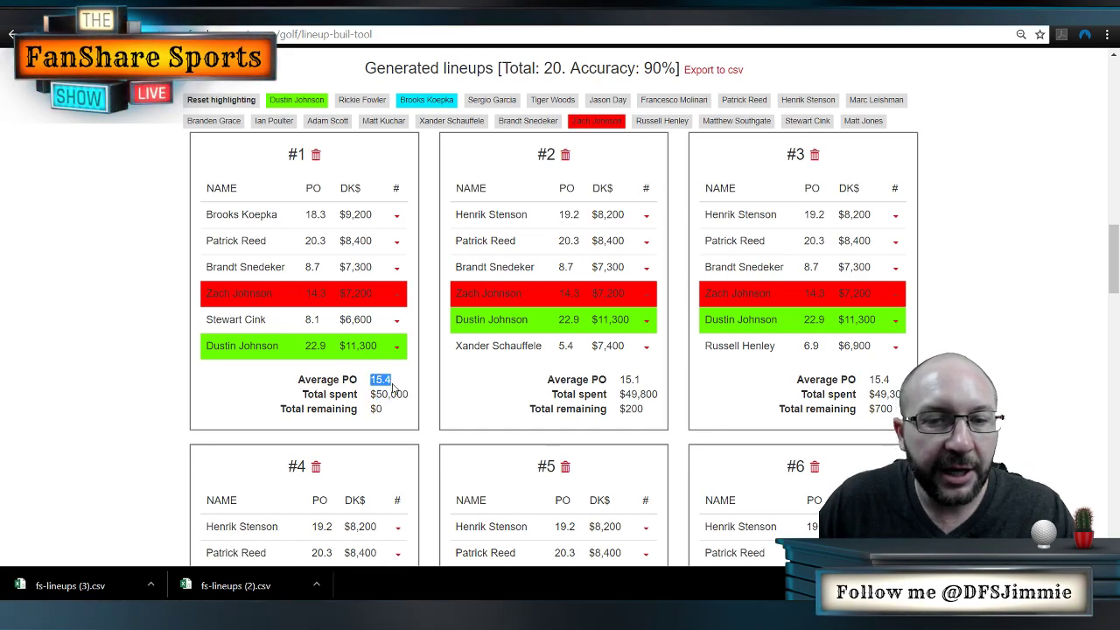
pyautogui.click(393, 386)
# Reapply Brooks Koepka's highlighting so that it also covers his new spot in lineup #1.
pyautogui.scroll(2, 398, 391)
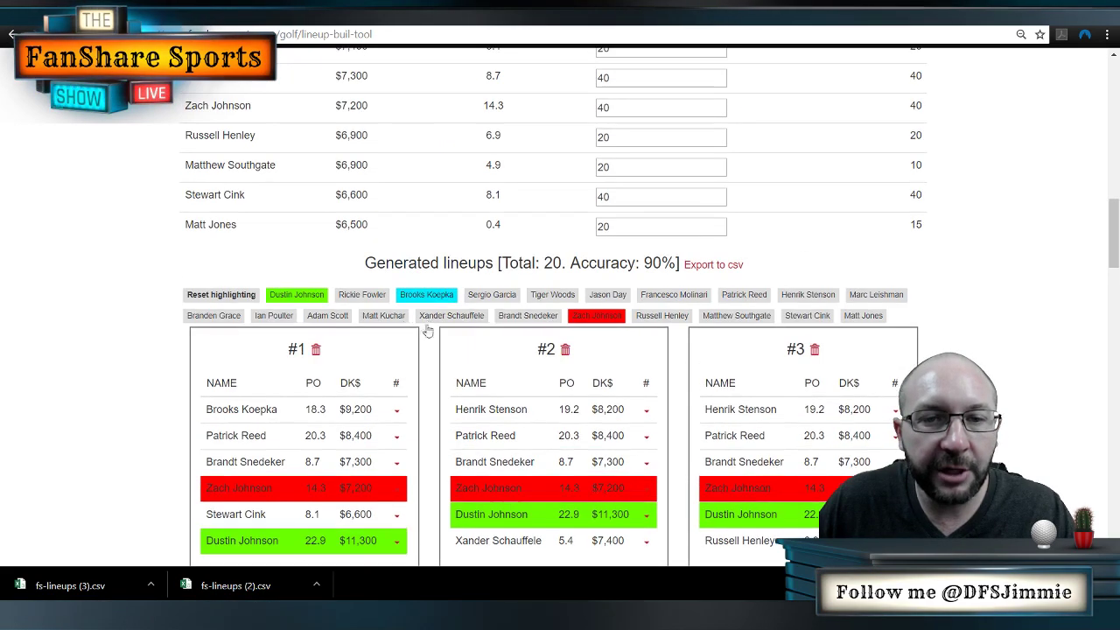
pyautogui.click(433, 296)
pyautogui.scroll(-2, 431, 288)
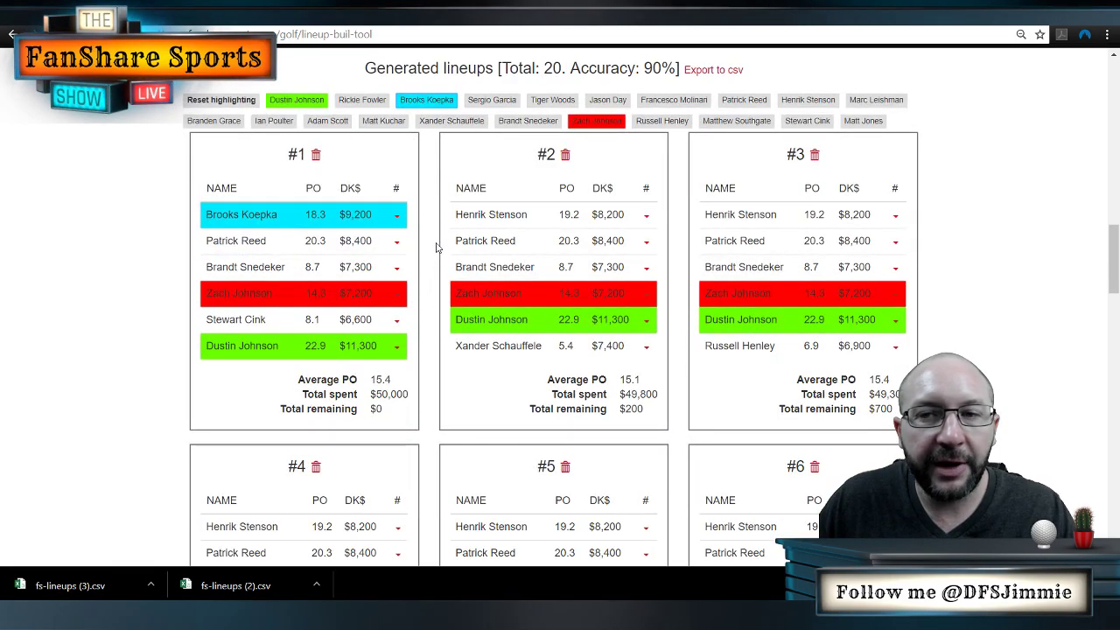
# Check the players' result exposures after the swap against the requested percentages and the lineups.
pyautogui.scroll(-6, 440, 249)
pyautogui.scroll(-9, 451, 249)
pyautogui.scroll(19, 450, 250)
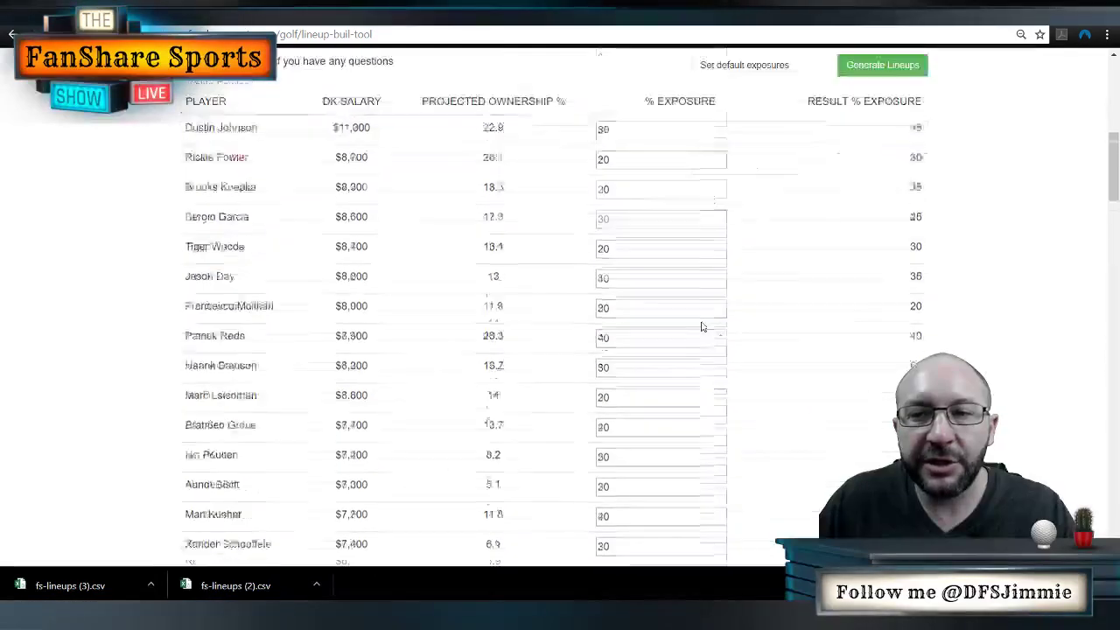
pyautogui.scroll(-4, 713, 321)
pyautogui.scroll(10, 729, 327)
pyautogui.scroll(-2, 735, 332)
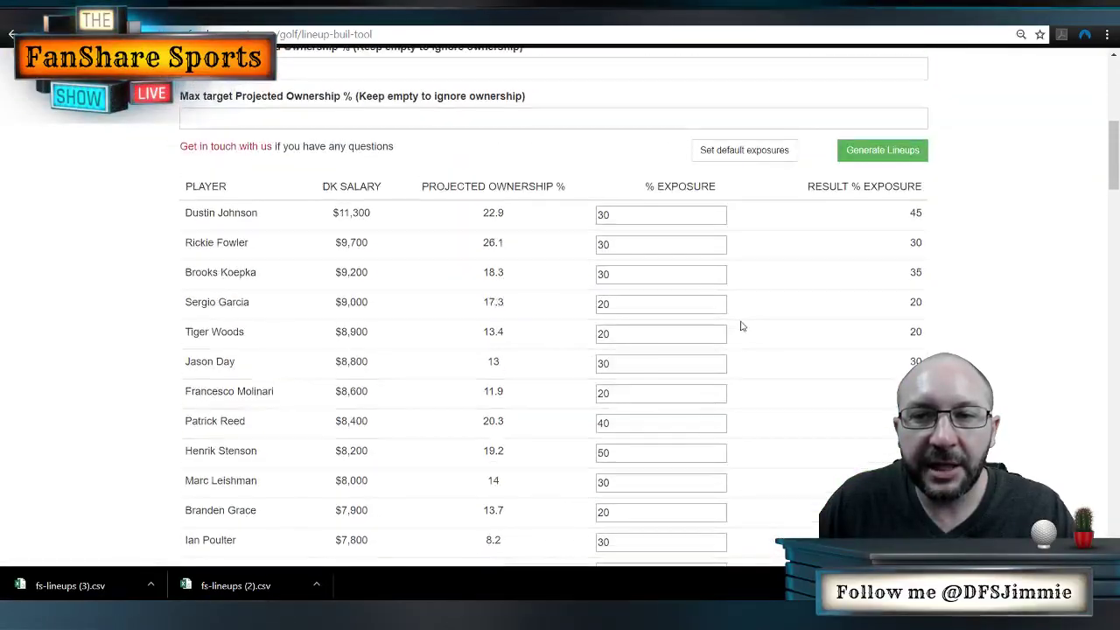
pyautogui.scroll(-11, 818, 394)
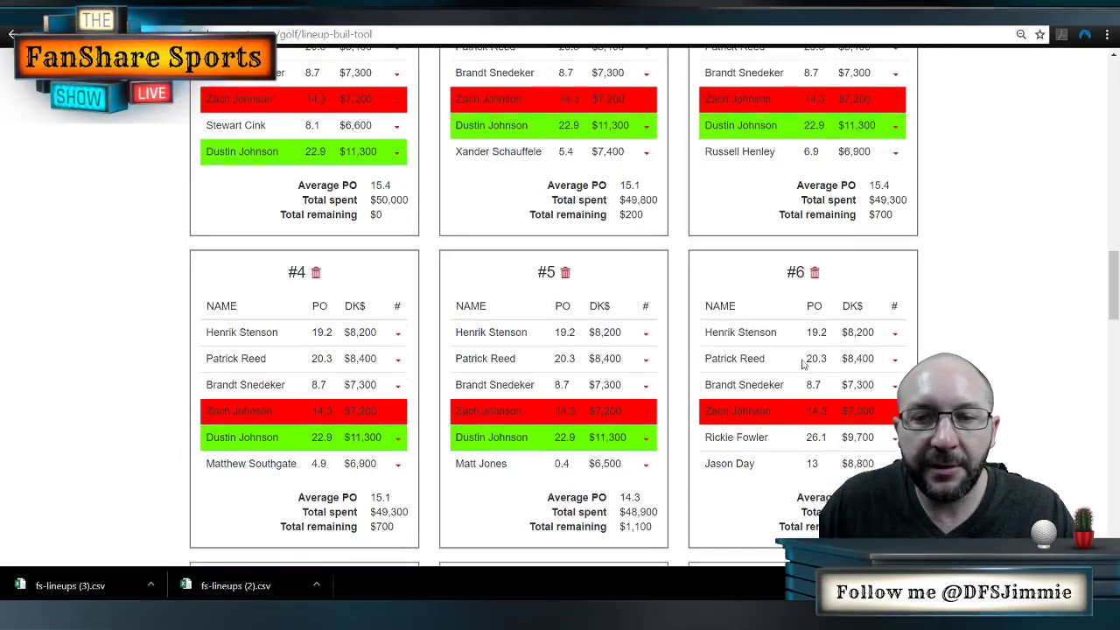
# Export the generated lineups to CSV and open the downloaded fs-lineups (4).csv file.
pyautogui.scroll(5, 753, 341)
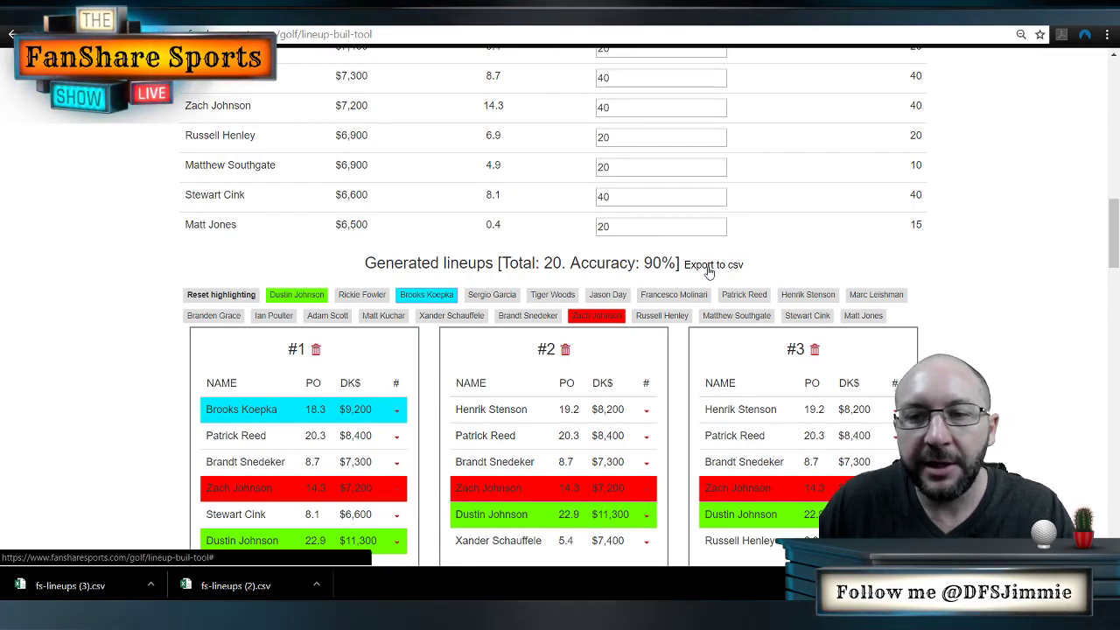
pyautogui.click(709, 267)
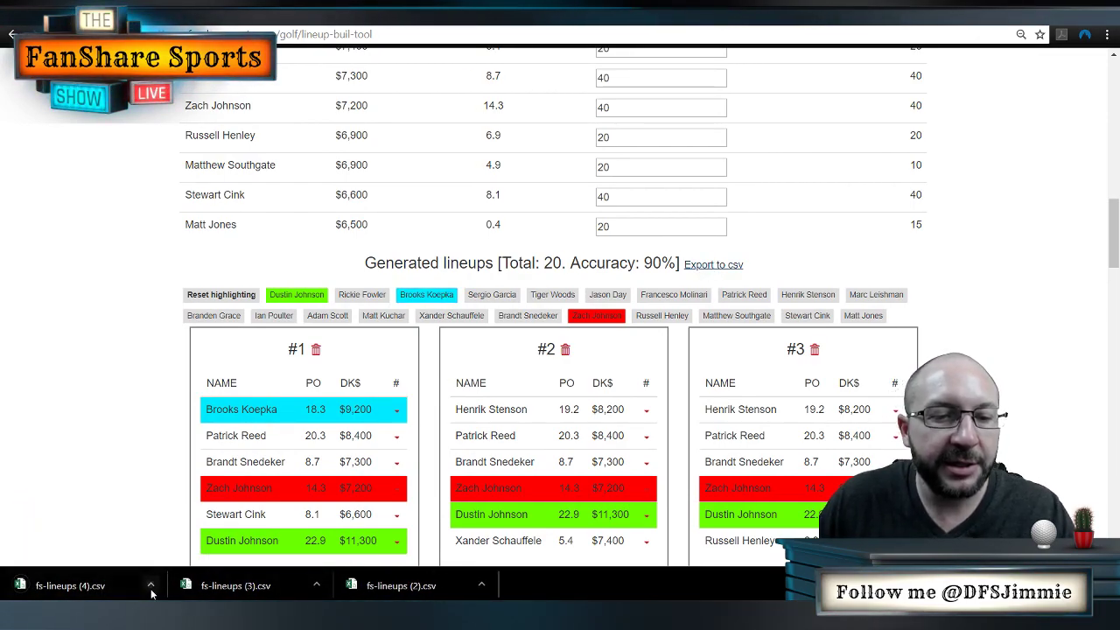
pyautogui.click(151, 588)
pyautogui.click(99, 493)
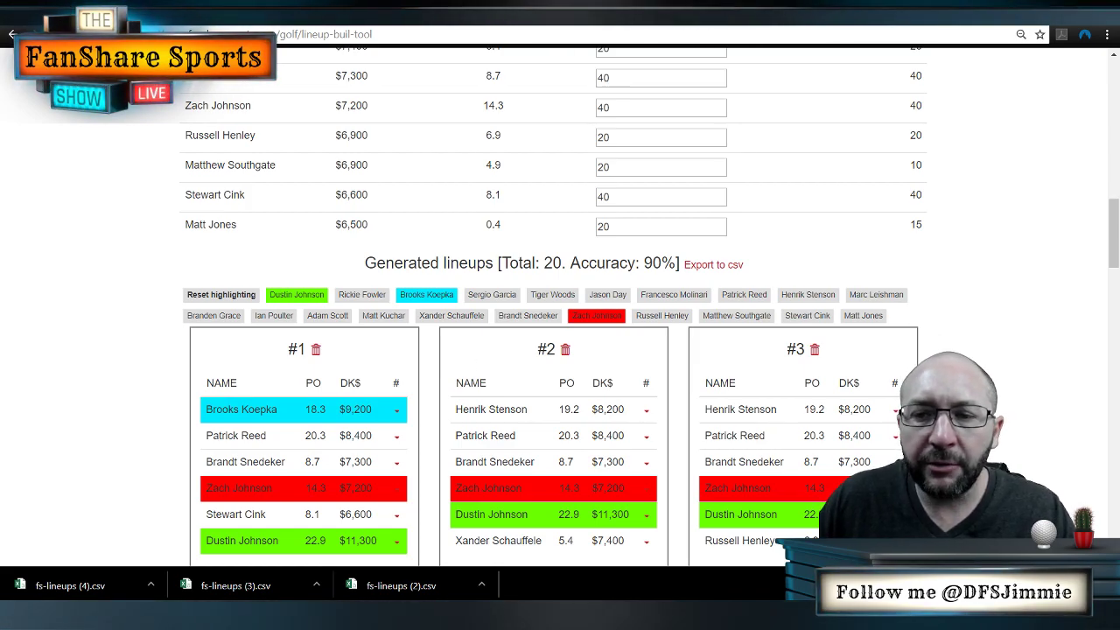
# Review the generated lineups and compare the players' result exposures with the requested percentages.
pyautogui.scroll(-2, 560, 350)
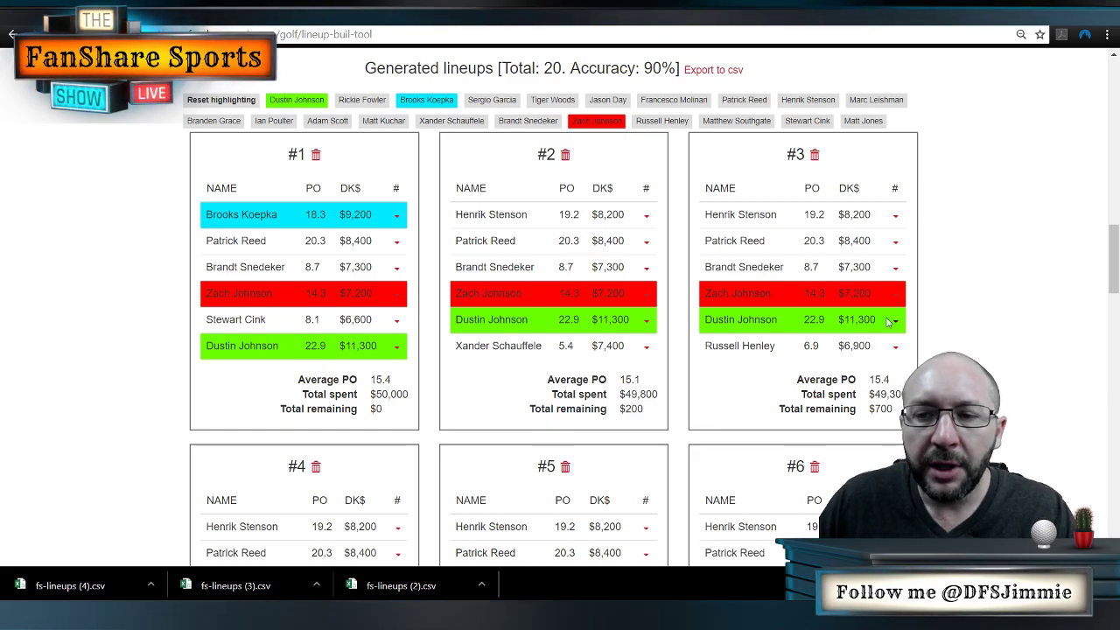
pyautogui.scroll(-13, 953, 318)
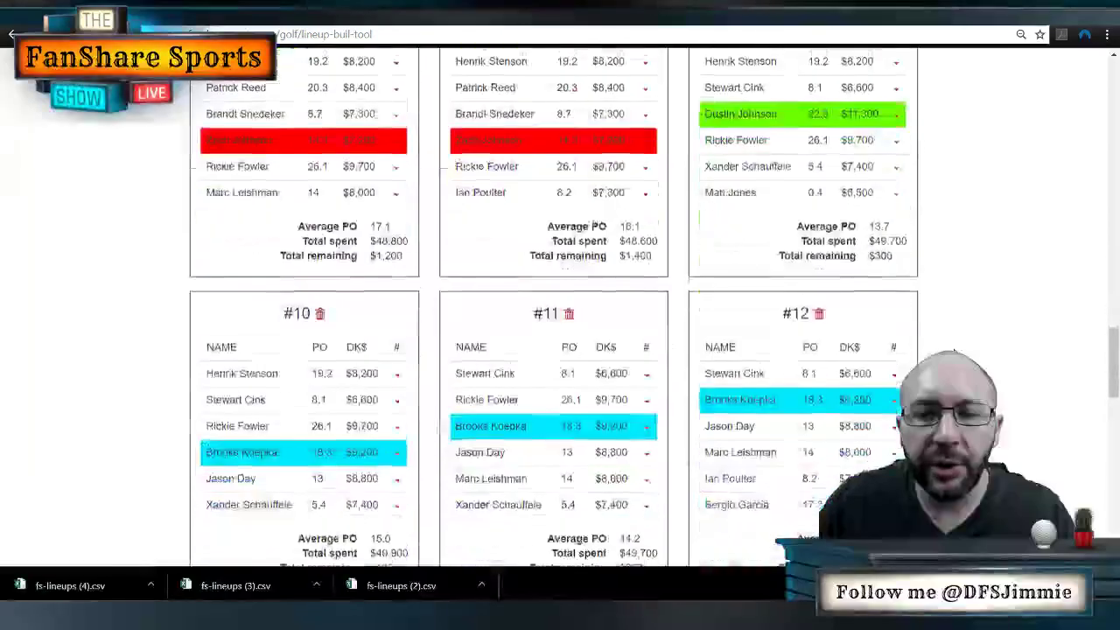
pyautogui.scroll(13, 552, 315)
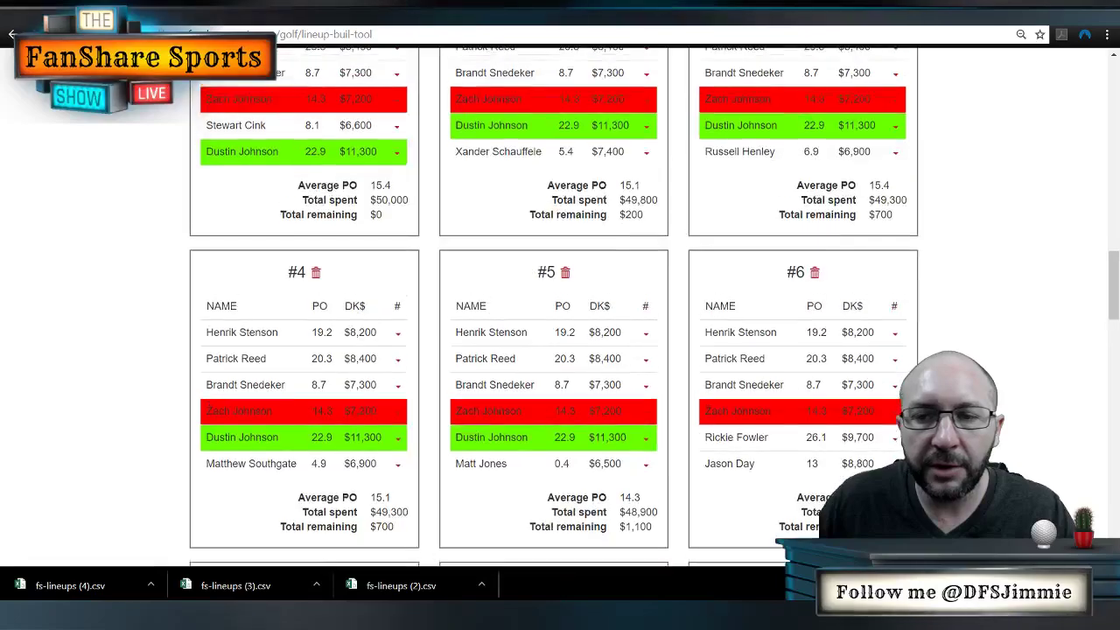
pyautogui.scroll(2, 553, 315)
pyautogui.scroll(2, 830, 355)
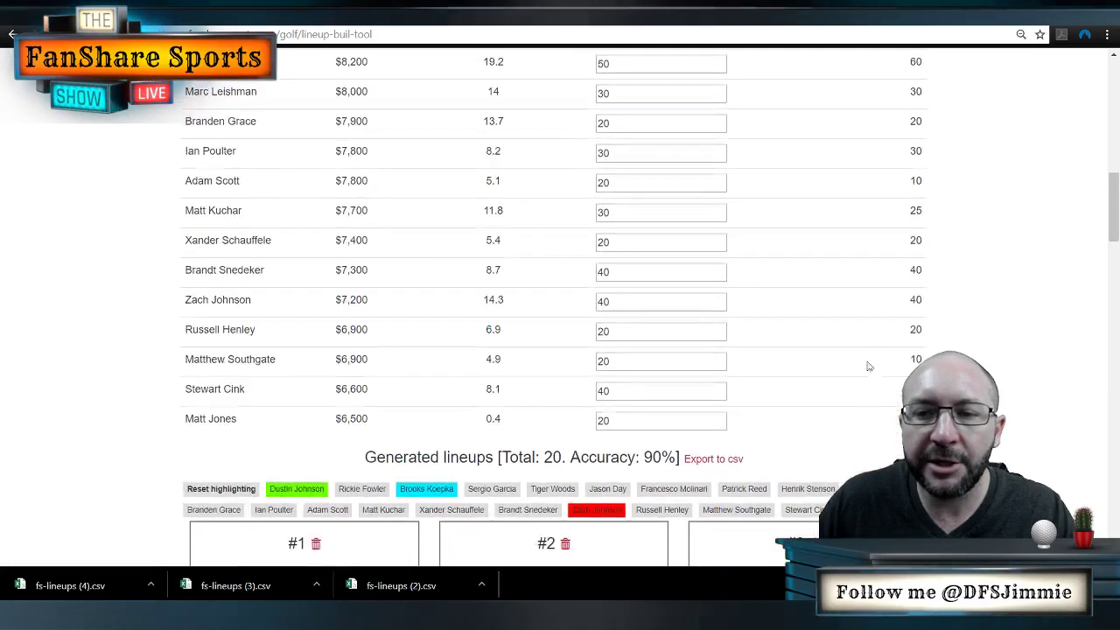
pyautogui.scroll(3, 796, 289)
pyautogui.scroll(-1, 791, 302)
pyautogui.scroll(-2, 790, 303)
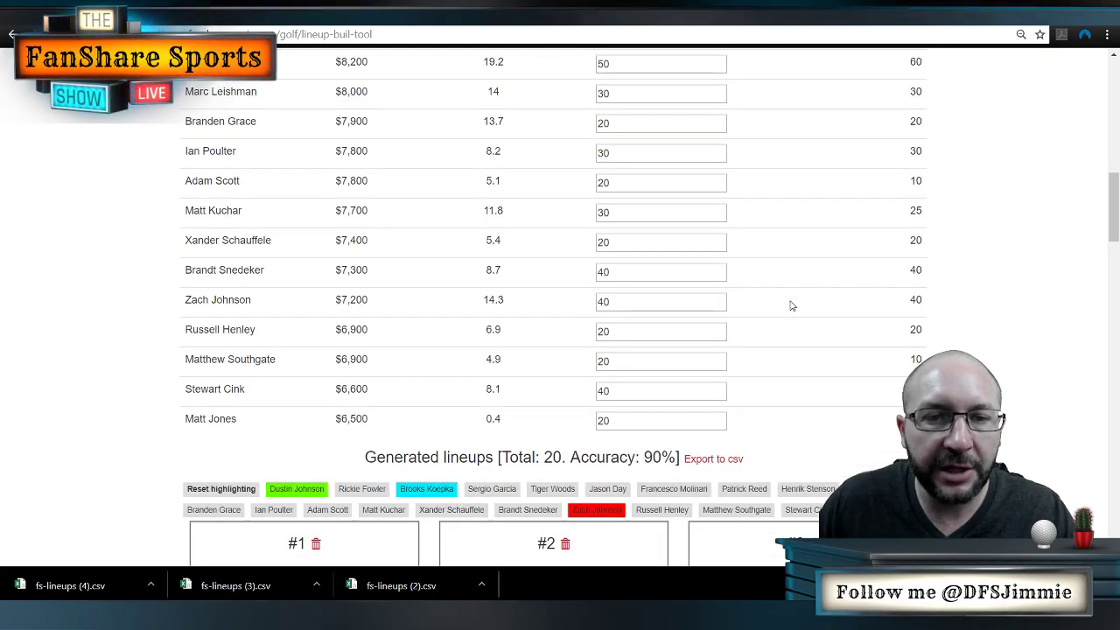
# Remove the highlighting from Zach Johnson, Brooks Koepka and Dustin Johnson in the generated lineups.
pyautogui.scroll(-2, 774, 302)
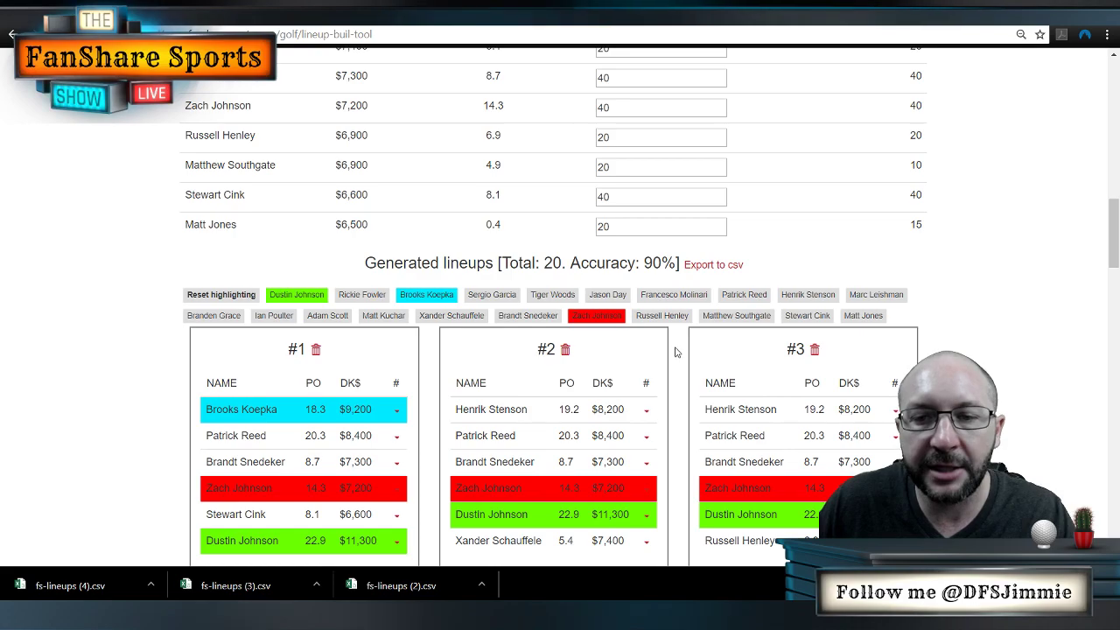
pyautogui.click(598, 316)
pyautogui.click(426, 295)
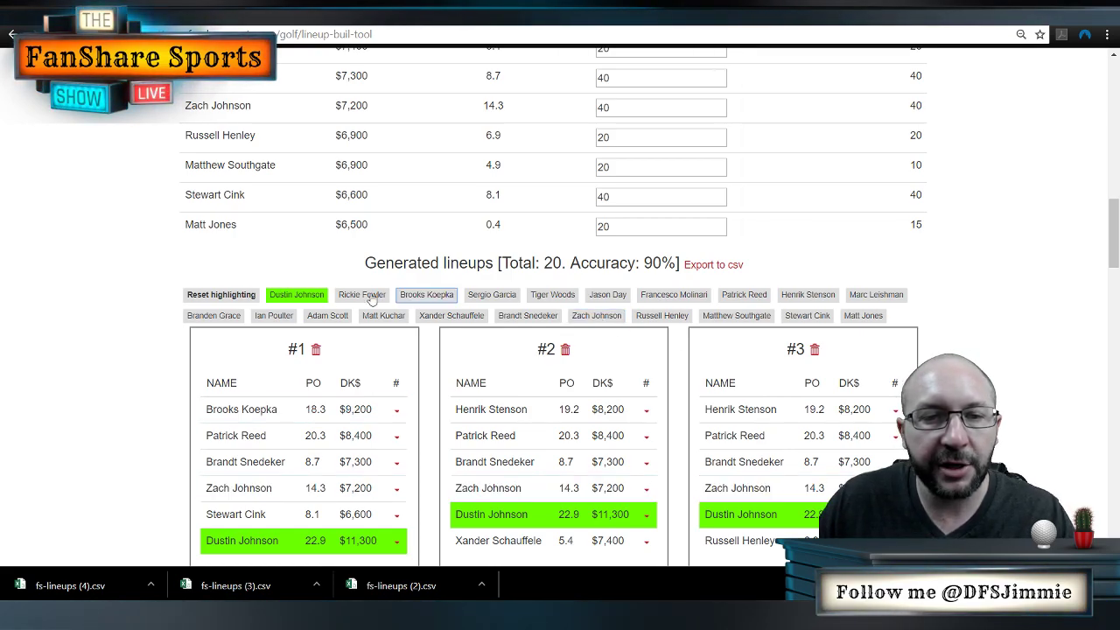
pyautogui.click(294, 295)
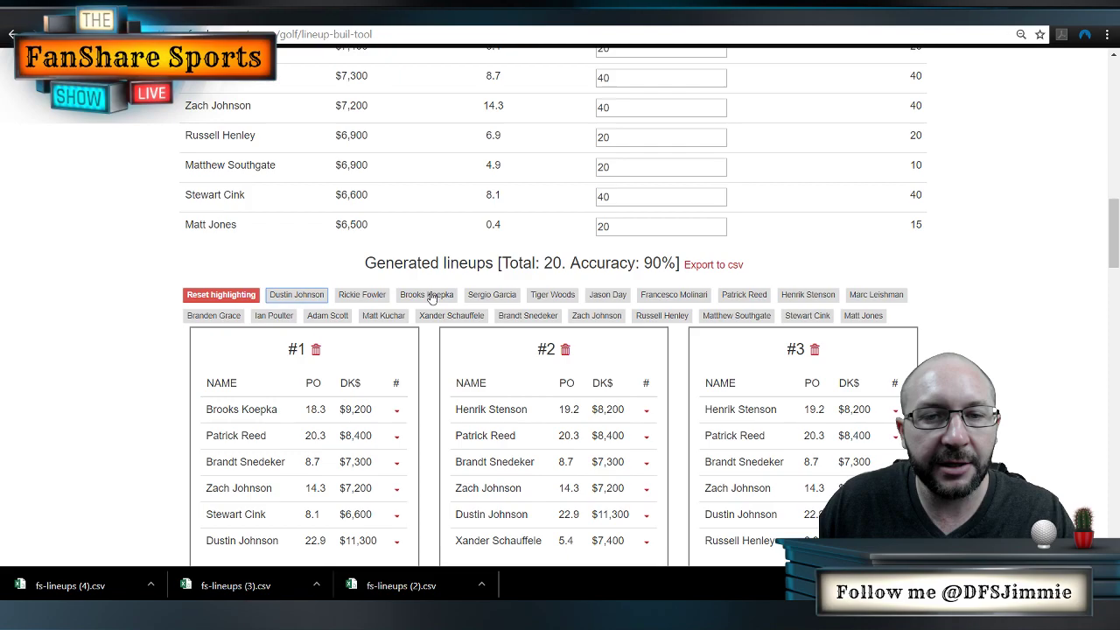
# Highlight Zach Johnson, Sergio Garcia, Brandt Snedeker, Tiger Woods, Jason Day, Russell Henley and Francesco Molinari across the generated lineups.
pyautogui.click(591, 317)
pyautogui.click(491, 295)
pyautogui.click(527, 315)
pyautogui.click(552, 295)
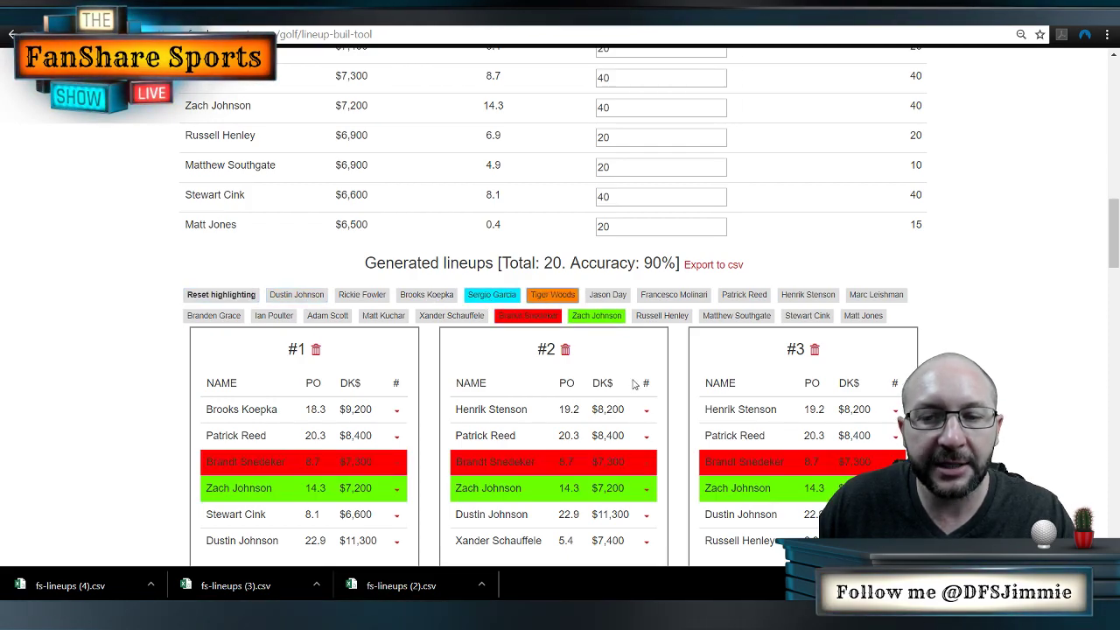
pyautogui.click(612, 297)
pyautogui.click(661, 316)
pyautogui.click(673, 295)
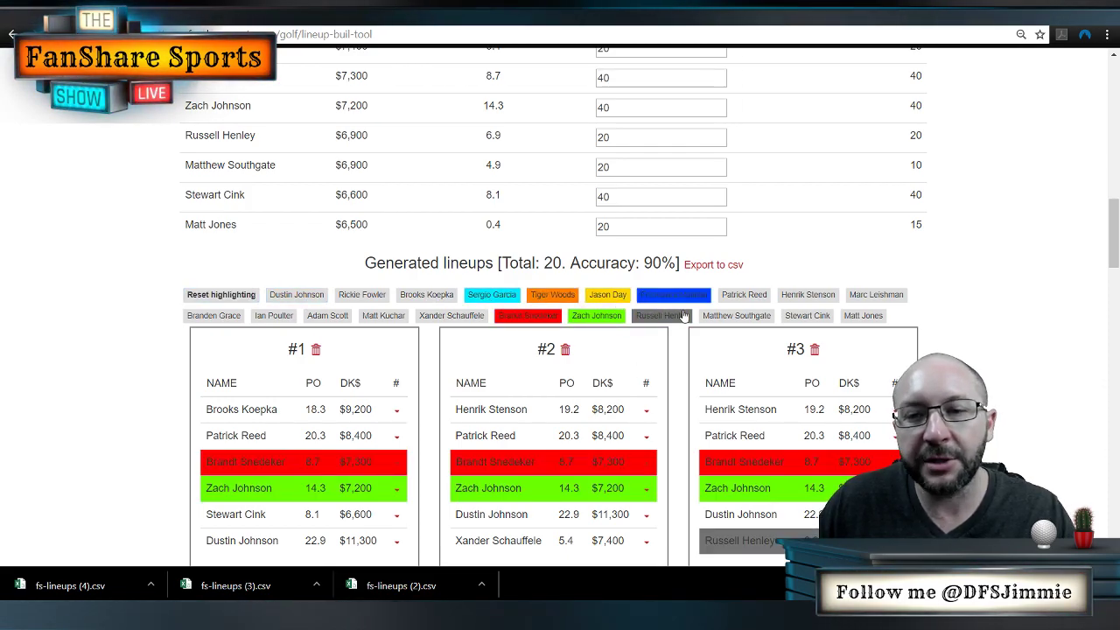
# Turn off the highlighting of all seven highlighted players, from Russell Henley through Sergio Garcia.
pyautogui.click(661, 316)
pyautogui.click(673, 295)
pyautogui.click(607, 295)
pyautogui.click(595, 315)
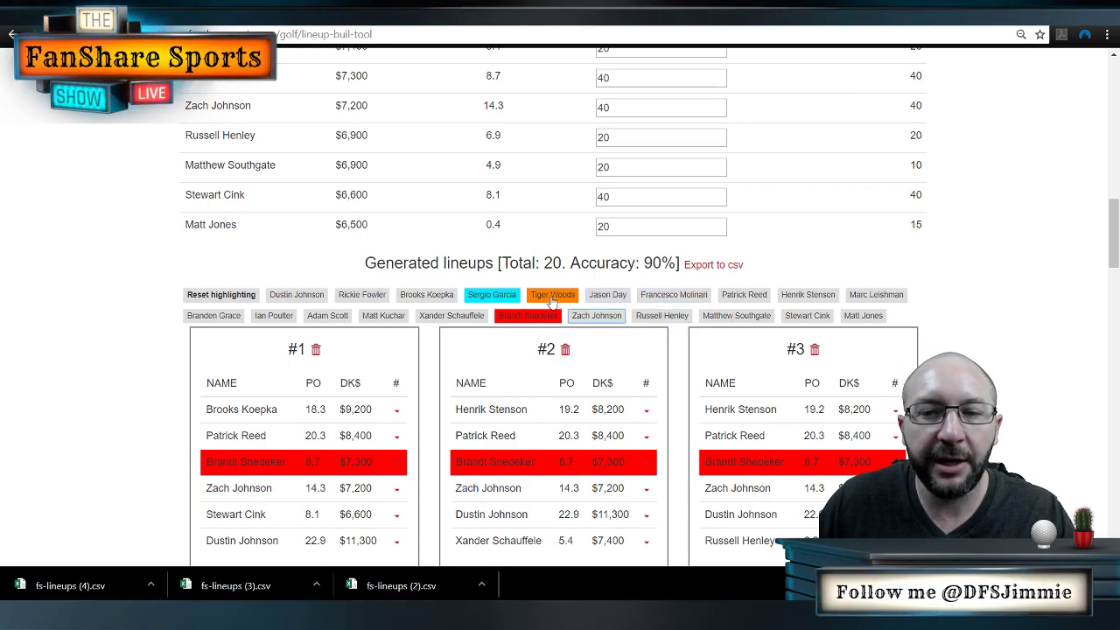
pyautogui.click(552, 295)
pyautogui.click(528, 316)
pyautogui.click(506, 301)
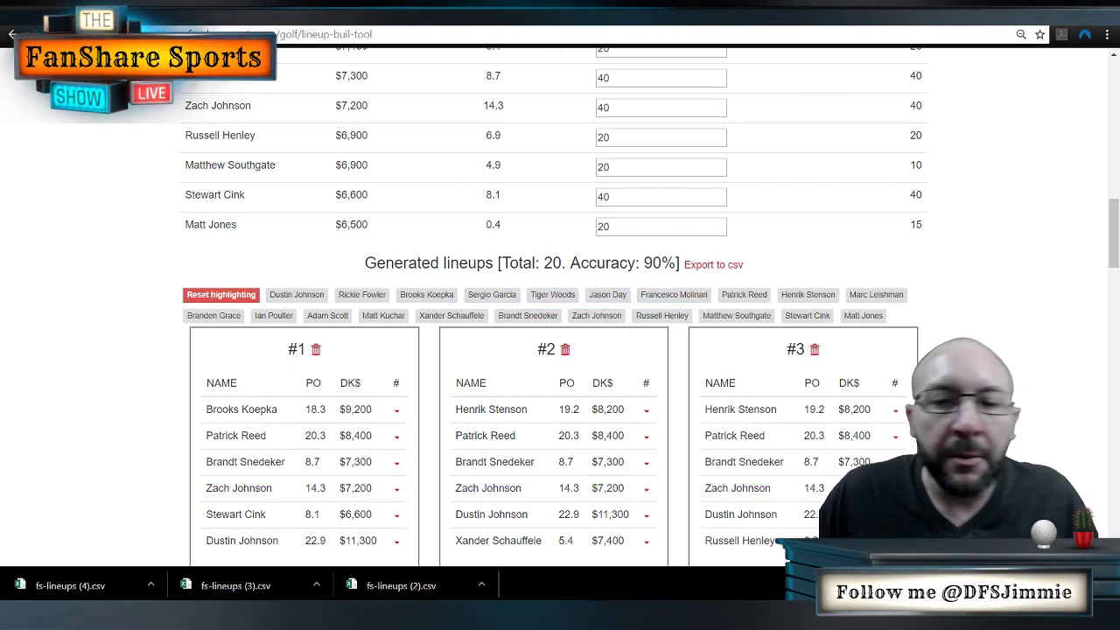
# Remove lineup #2 and then the lineup that takes its place as #2, confirming both removals.
pyautogui.scroll(-2, 980, 357)
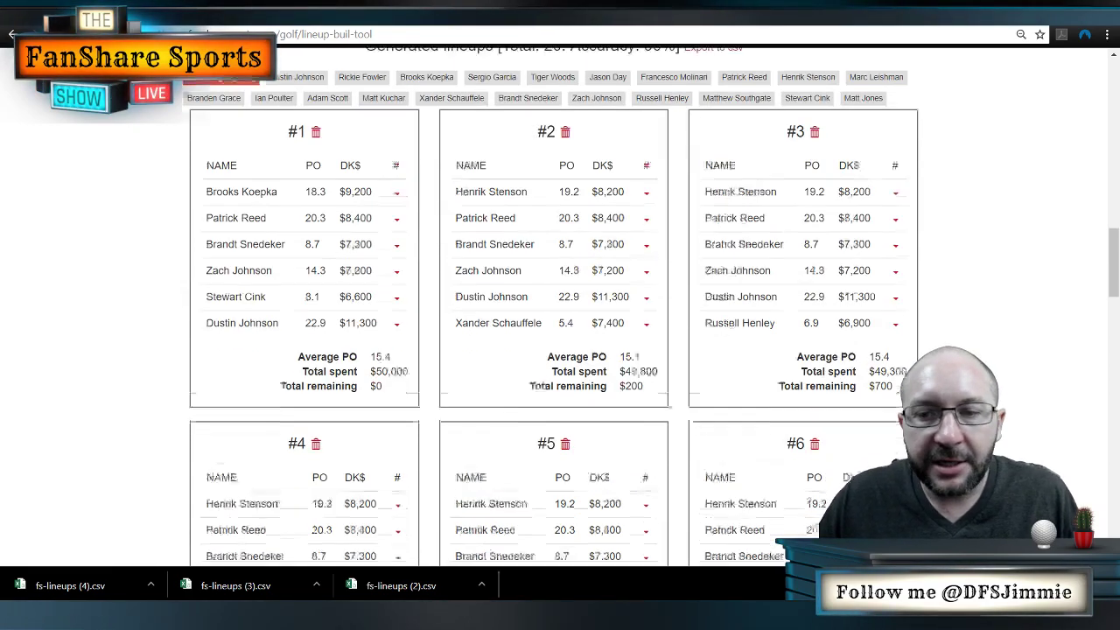
pyautogui.scroll(-2, 814, 359)
pyautogui.scroll(4, 813, 359)
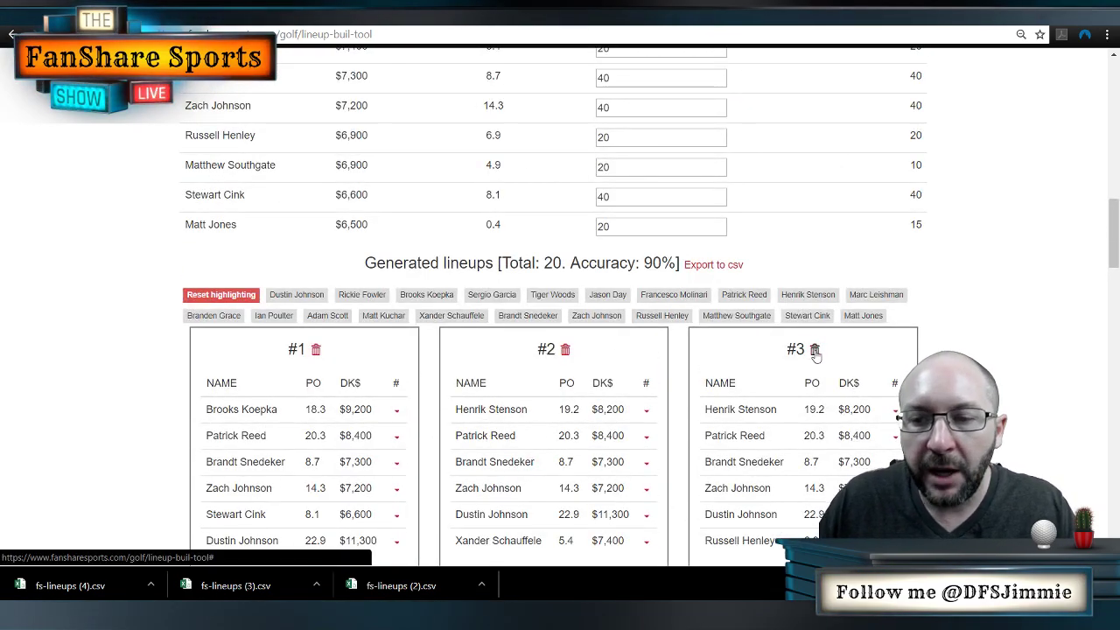
pyautogui.scroll(-2, 814, 354)
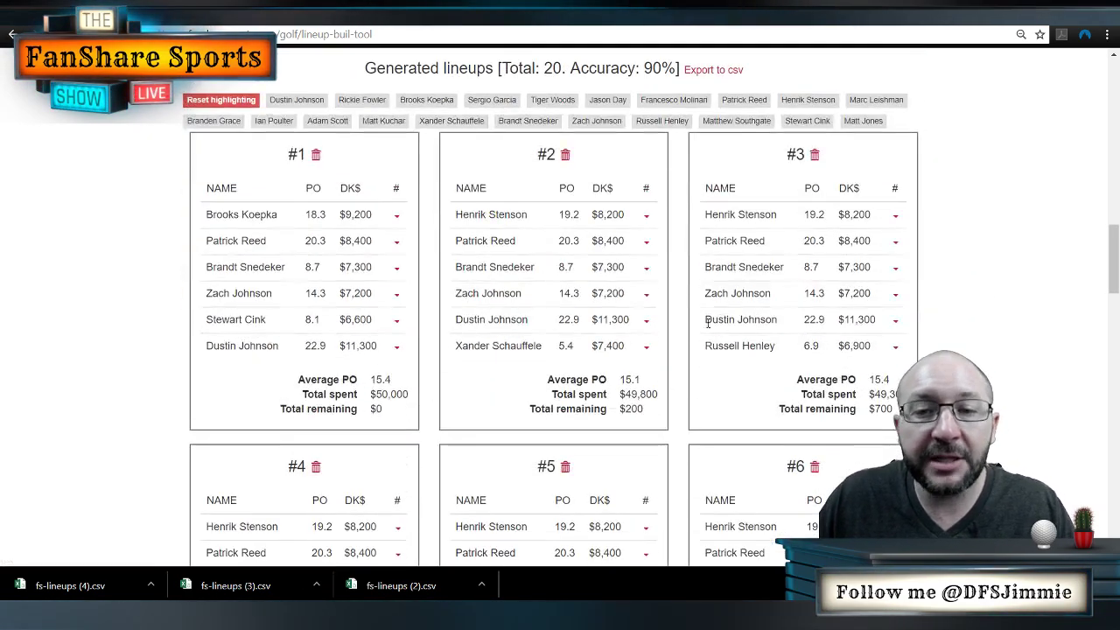
pyautogui.click(565, 155)
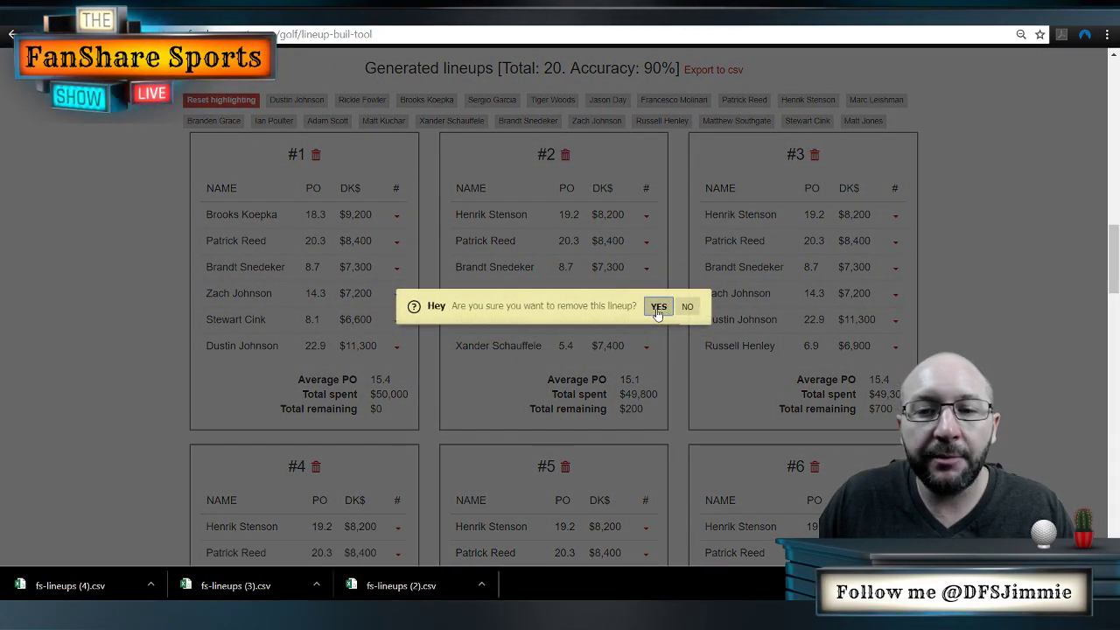
pyautogui.click(657, 306)
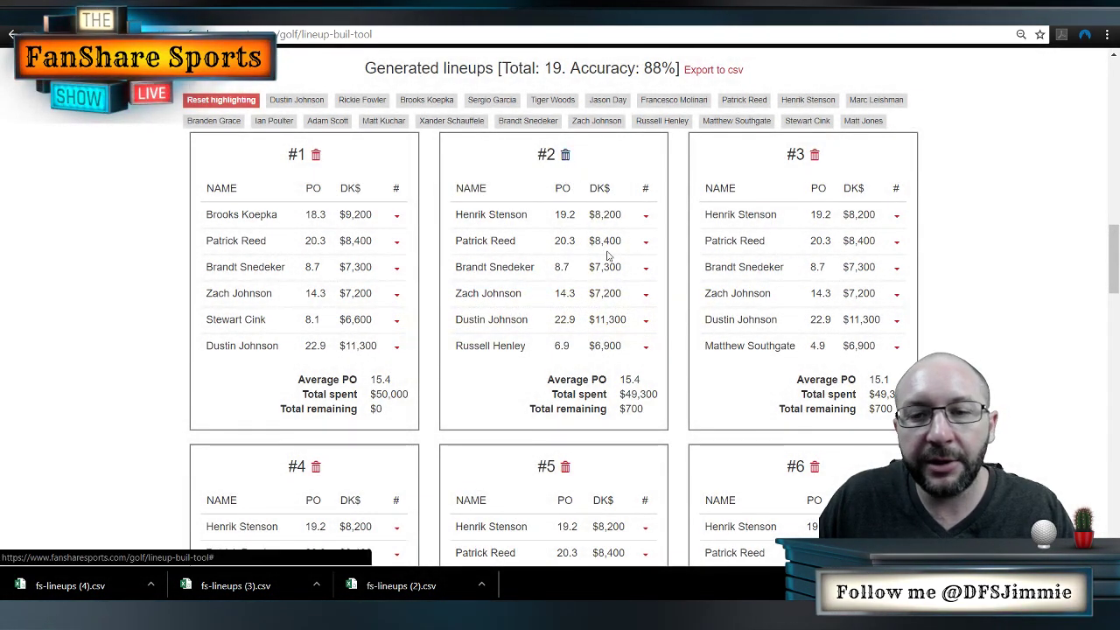
pyautogui.click(565, 155)
pyautogui.click(658, 307)
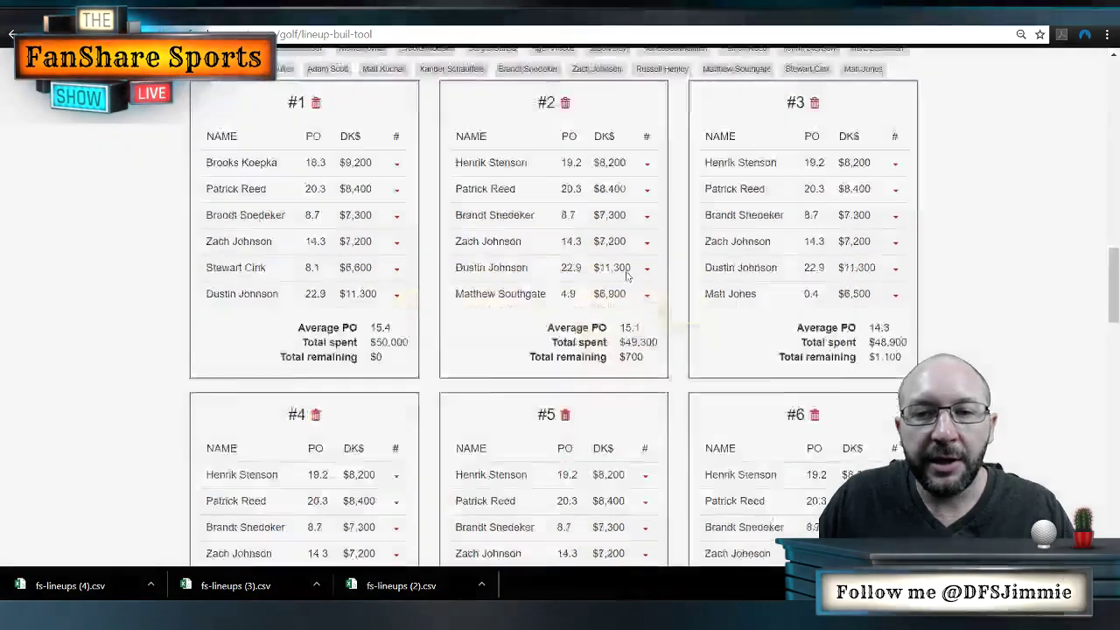
# Export the remaining lineups to CSV and point out the accuracy figure in the generated lineups heading.
pyautogui.scroll(-18, 626, 280)
pyautogui.scroll(18, 626, 280)
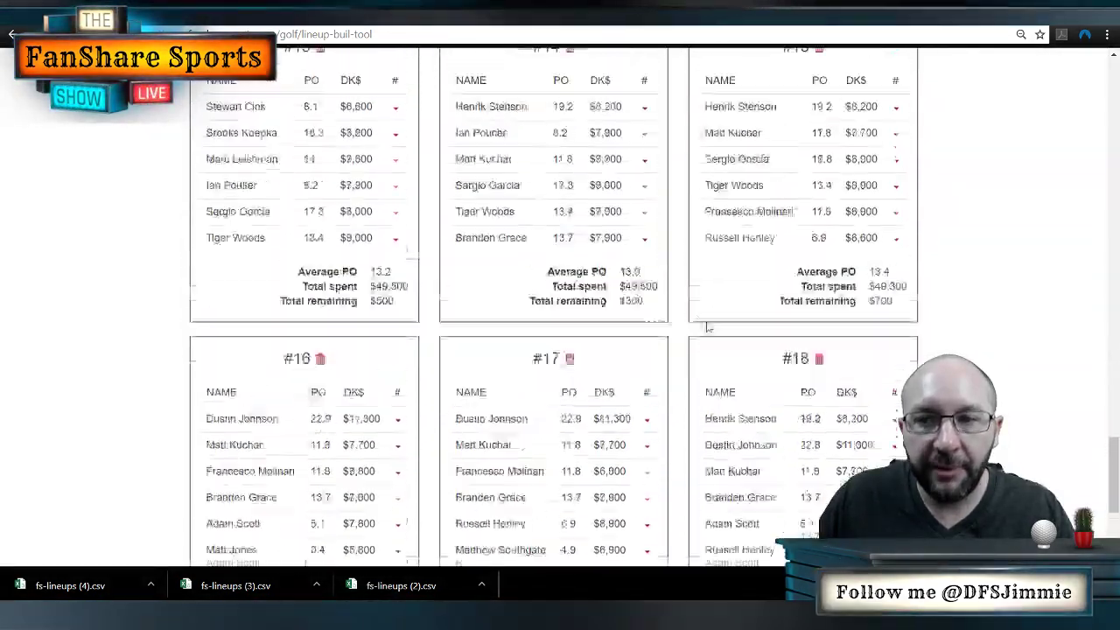
pyautogui.scroll(3, 744, 325)
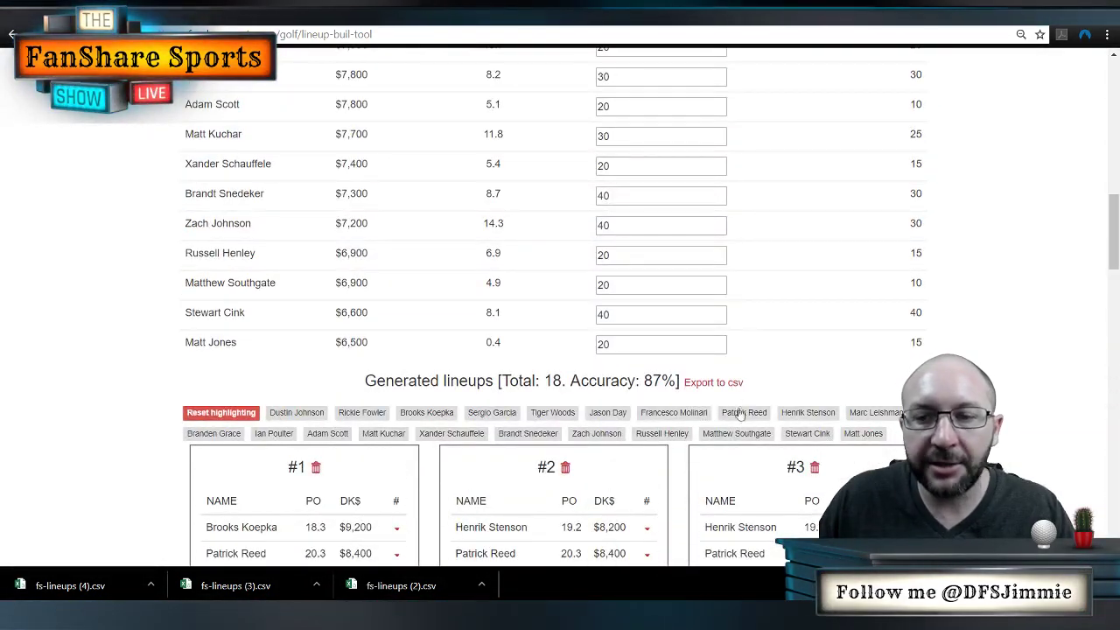
pyautogui.click(723, 383)
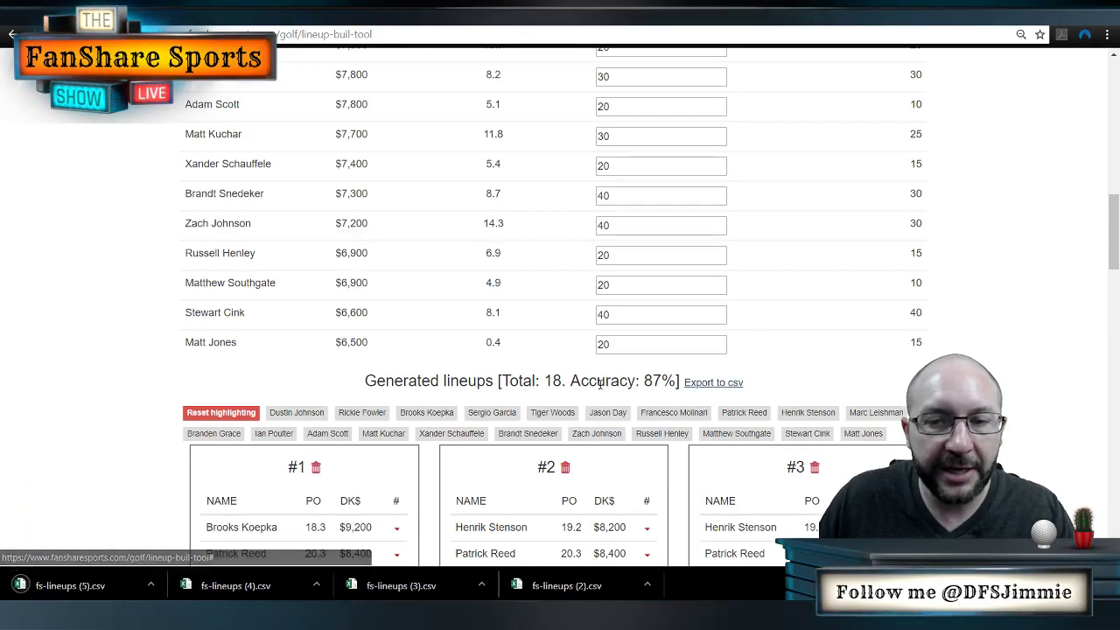
pyautogui.moveTo(677, 381); pyautogui.dragTo(568, 380)
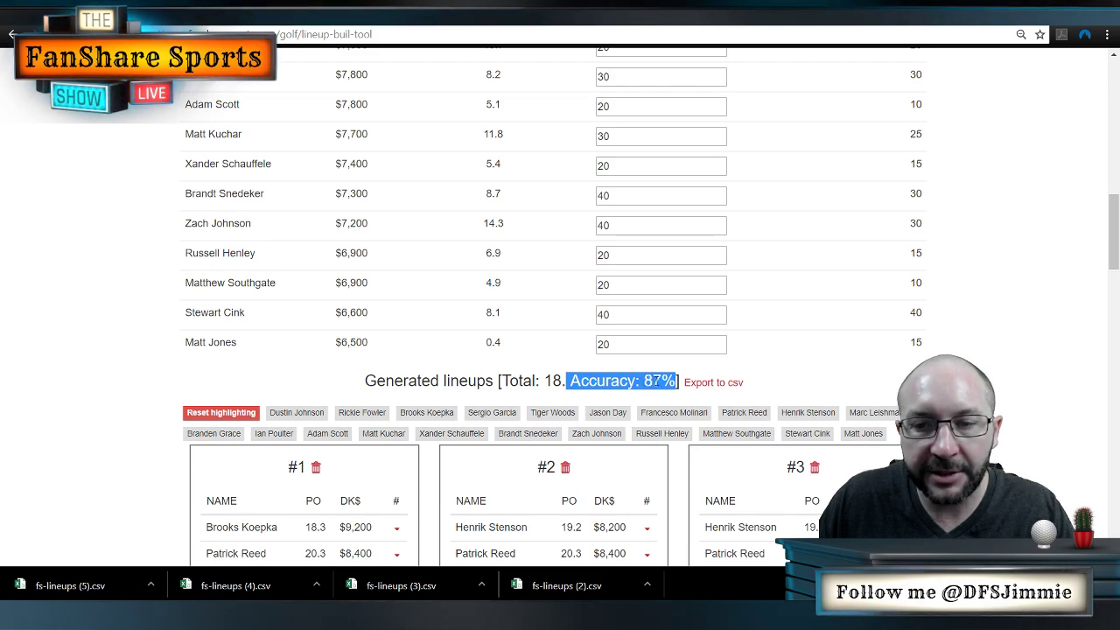
pyautogui.click(655, 382)
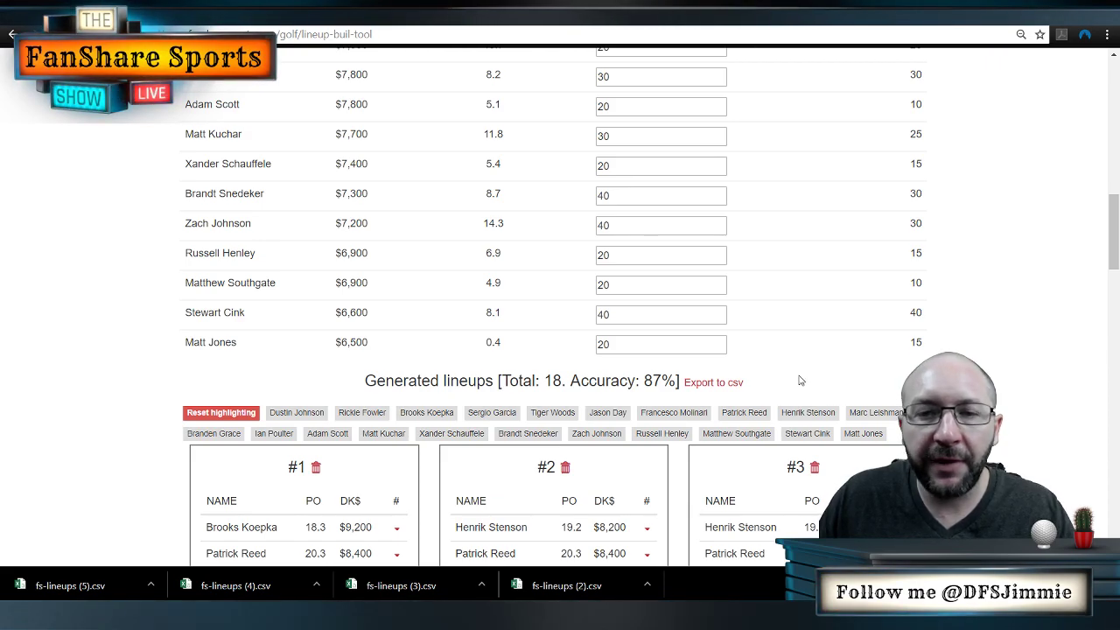
# Point out the contact note above the player table, open the Feedback page and return to the lineup tool.
pyautogui.scroll(7, 800, 382)
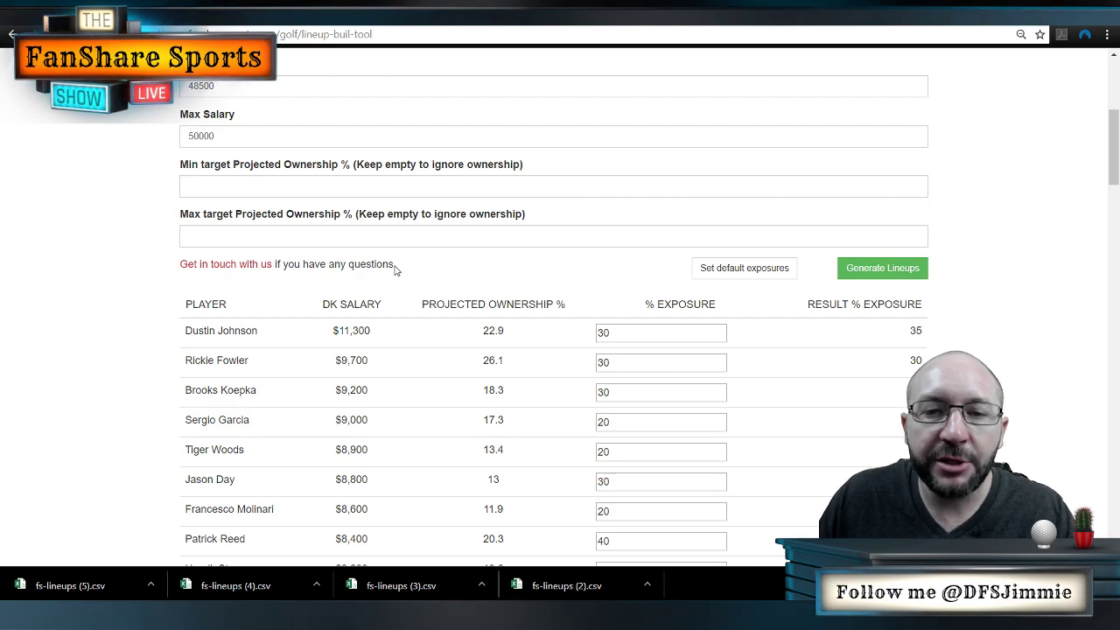
pyautogui.moveTo(389, 263); pyautogui.dragTo(283, 264)
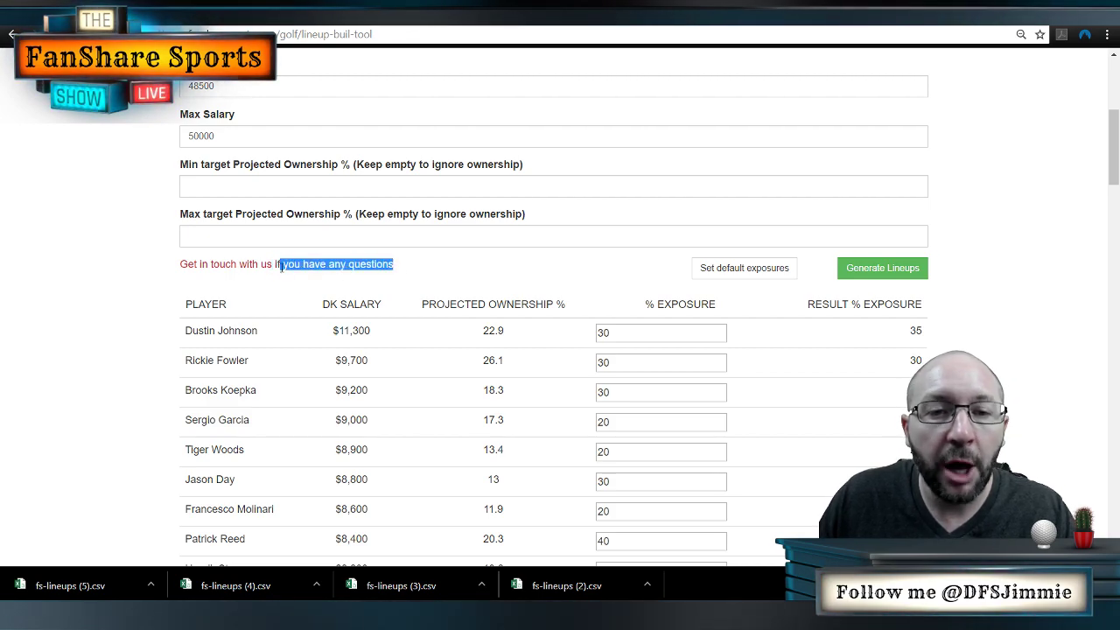
pyautogui.click(380, 263)
pyautogui.click(223, 263)
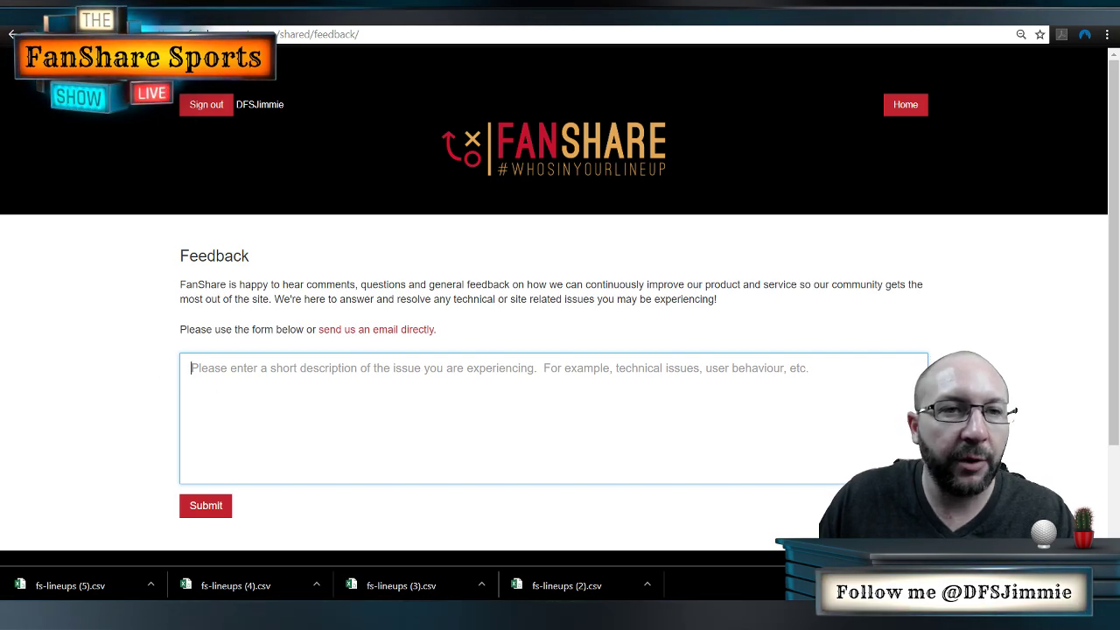
pyautogui.click(8, 35)
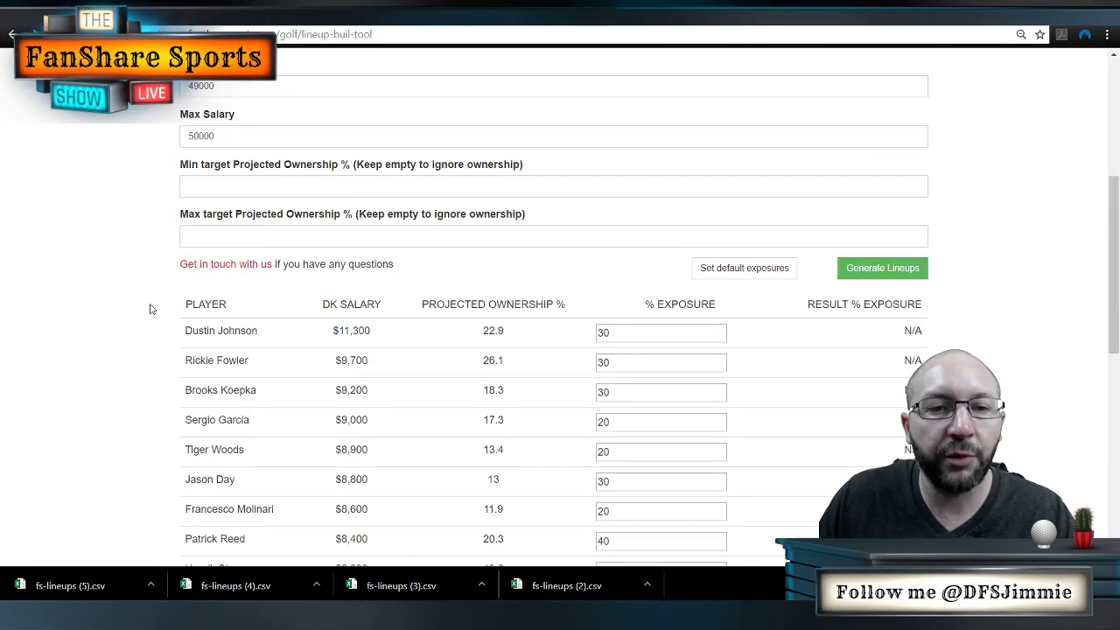
# Point out the % Exposure column heading and the "if you have any questions" contact note.
pyautogui.moveTo(723, 310); pyautogui.dragTo(649, 304)
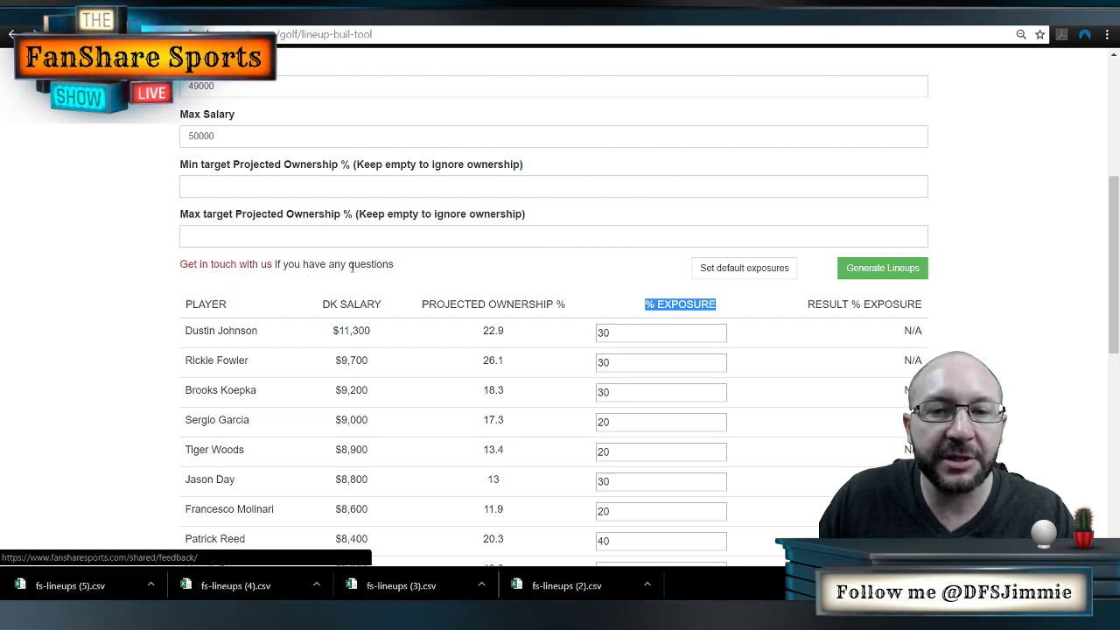
pyautogui.click(393, 264)
pyautogui.moveTo(394, 264); pyautogui.dragTo(280, 264)
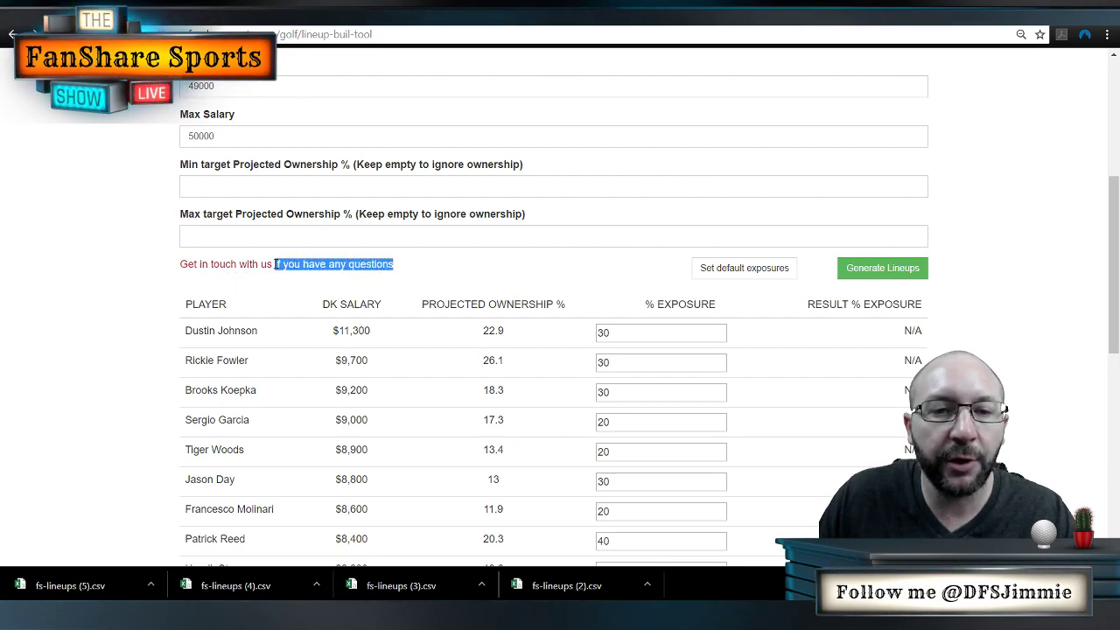
pyautogui.click(398, 269)
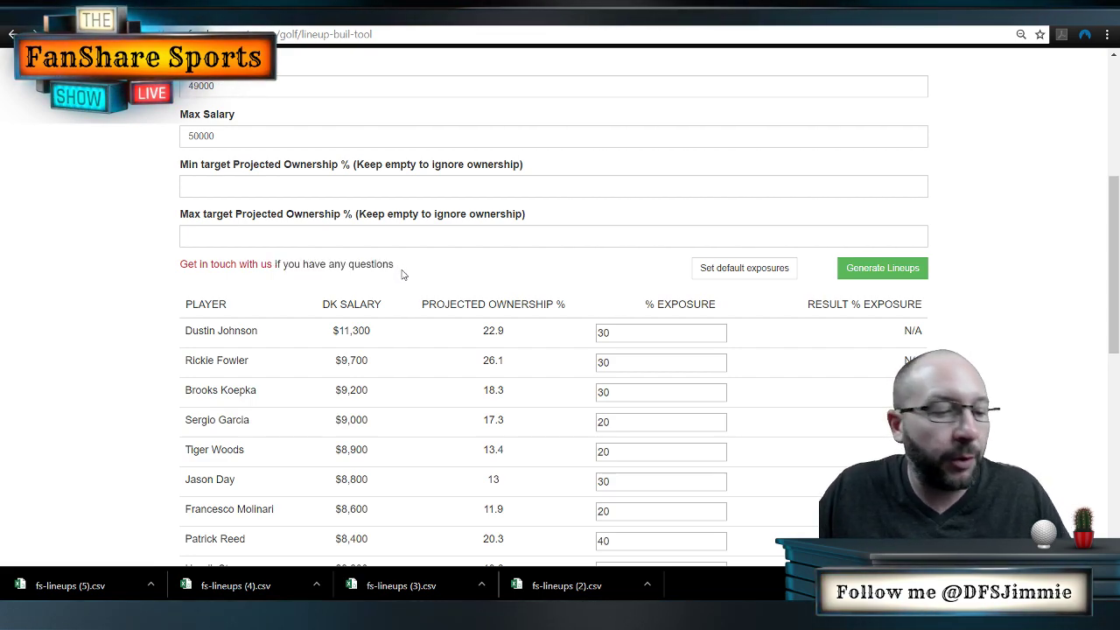